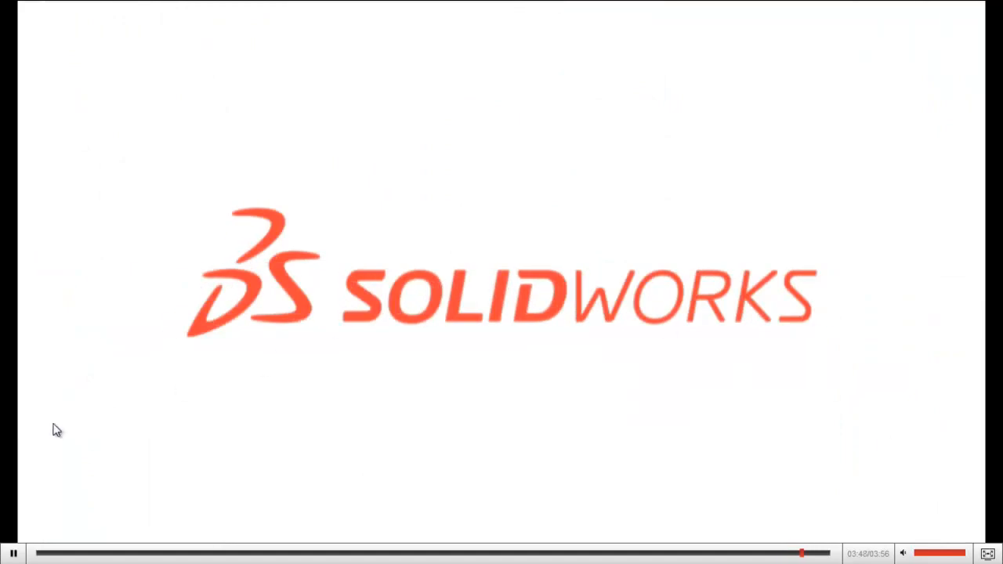
Stop the full-screen Simulation Handcuff video and switch to the Applying Bearing Loads PDF in Foxit Reader.
left_click(13, 554)
left_click(987, 554)
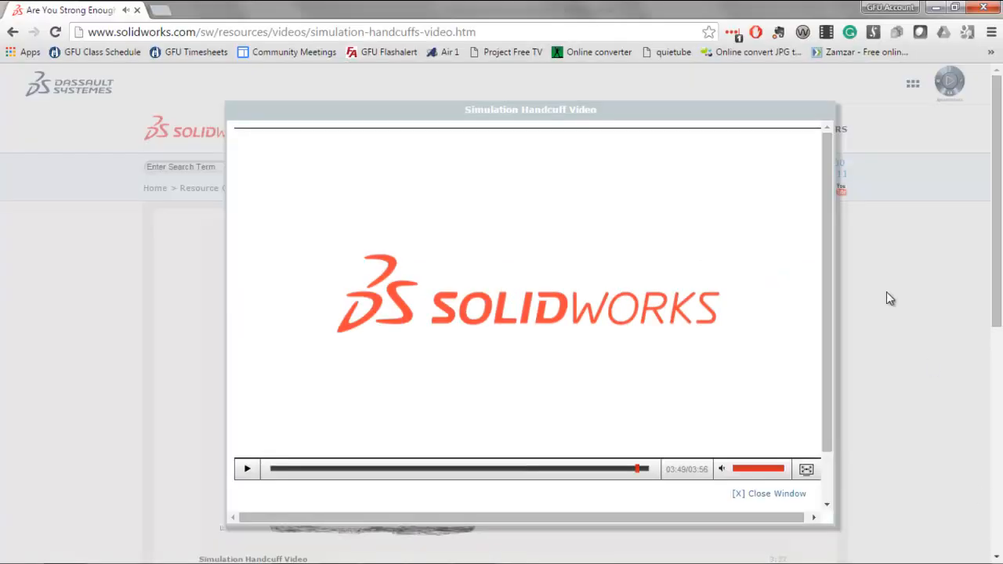
key("alt+Tab")
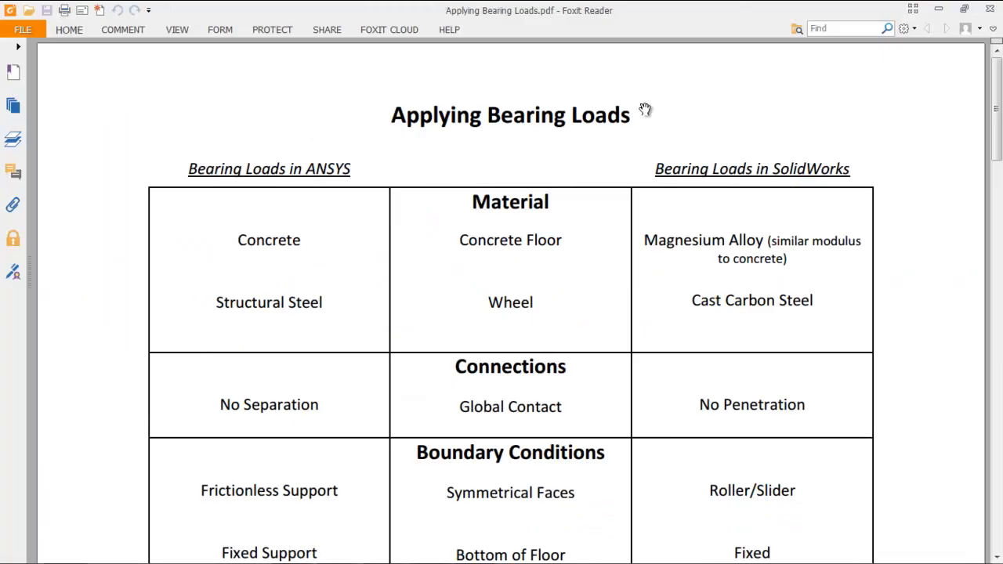
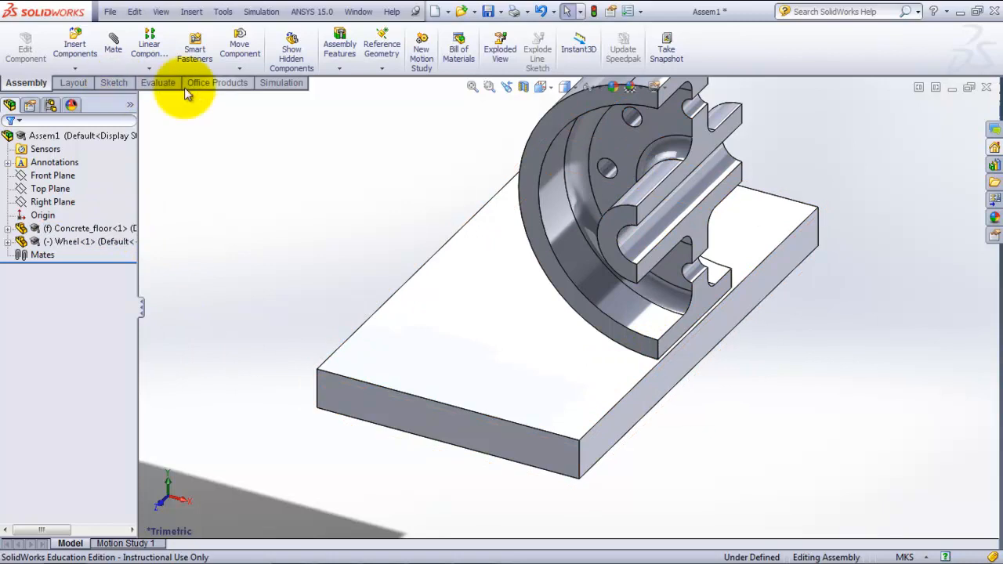
Add a coincident mate between the lower edge of the wheel's cut face and the adjacent top long edge of the concrete floor.
left_click(113, 48)
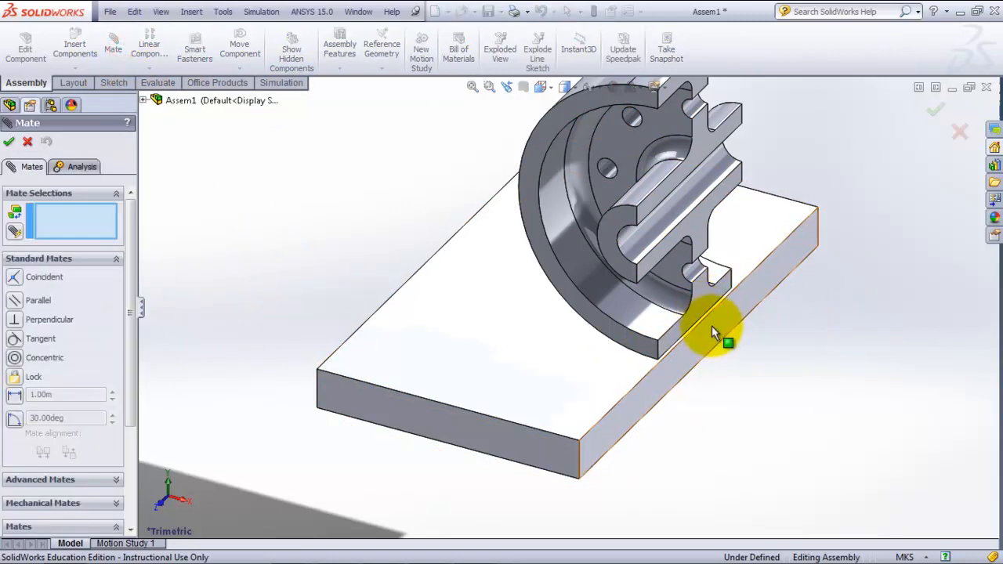
scroll(712, 327, "up", 2)
scroll(560, 307, "down", 4)
scroll(502, 287, "down", 3)
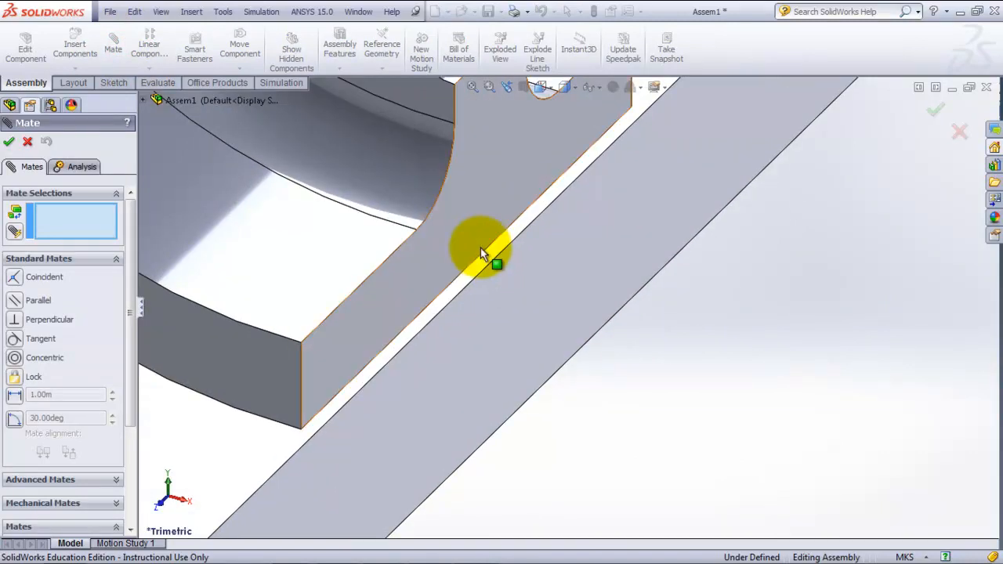
left_click(480, 255)
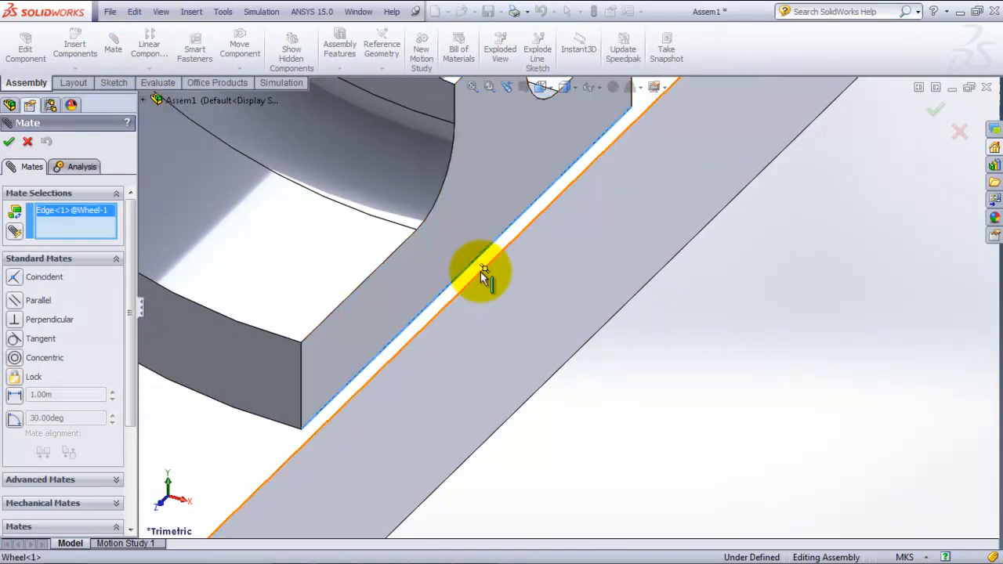
left_click(481, 271)
scroll(604, 330, "up", 5)
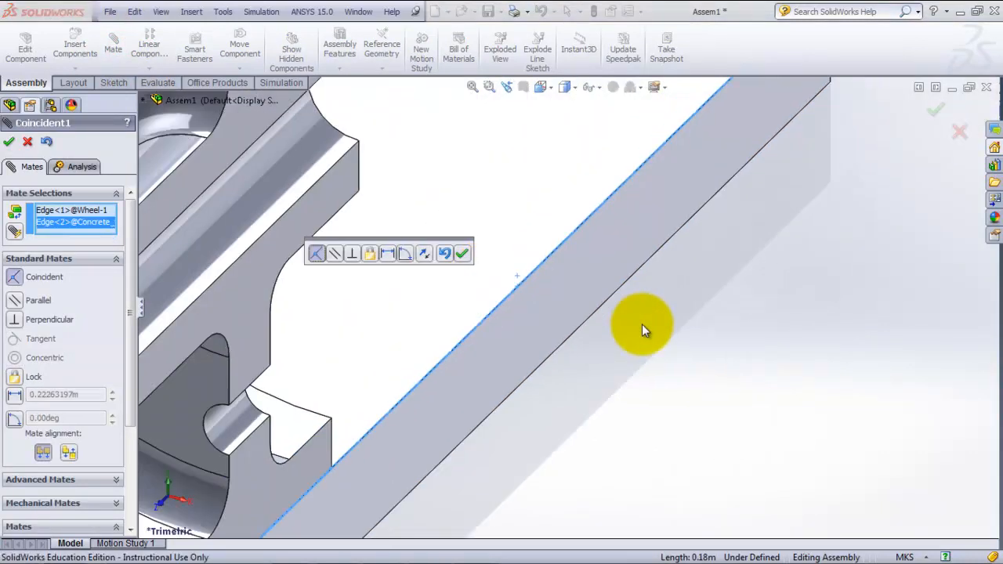
left_click(465, 254)
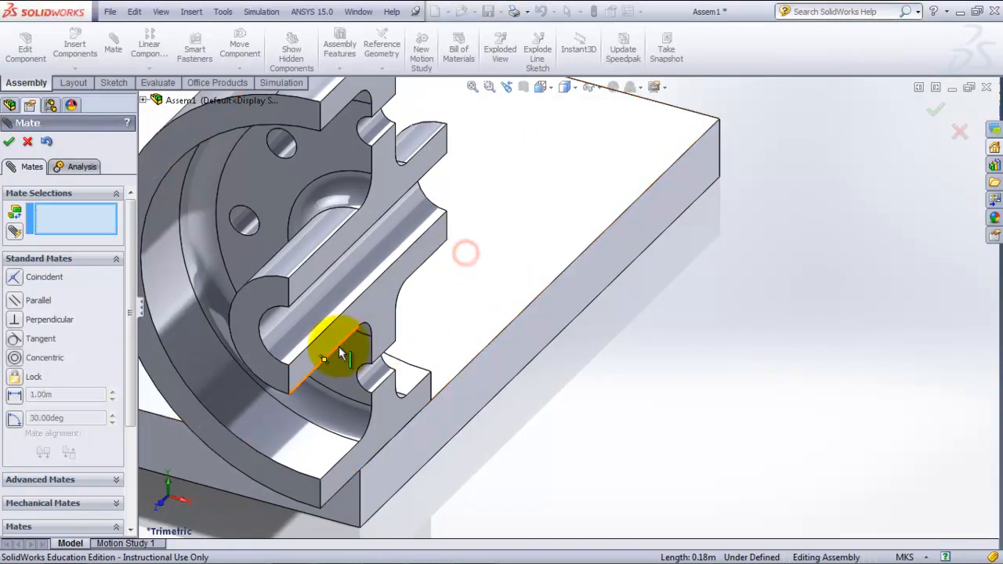
Add a coincident mate between the wheel's lower cut face and the concrete floor's long side face, and finish mating.
middle_click_drag(378, 344, 543, 173)
left_click(571, 288)
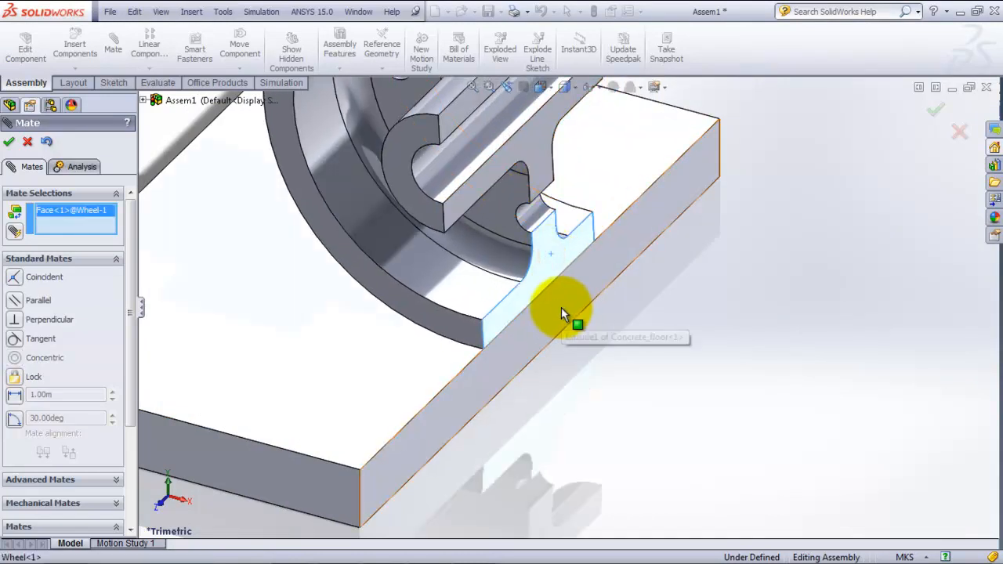
left_click(561, 308)
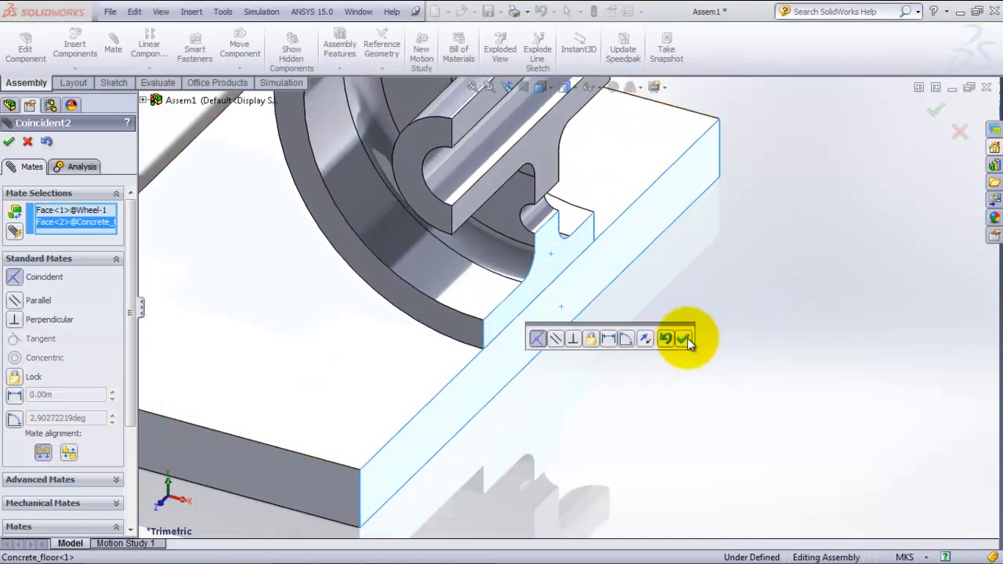
left_click(684, 339)
left_click_drag(547, 178, 604, 230)
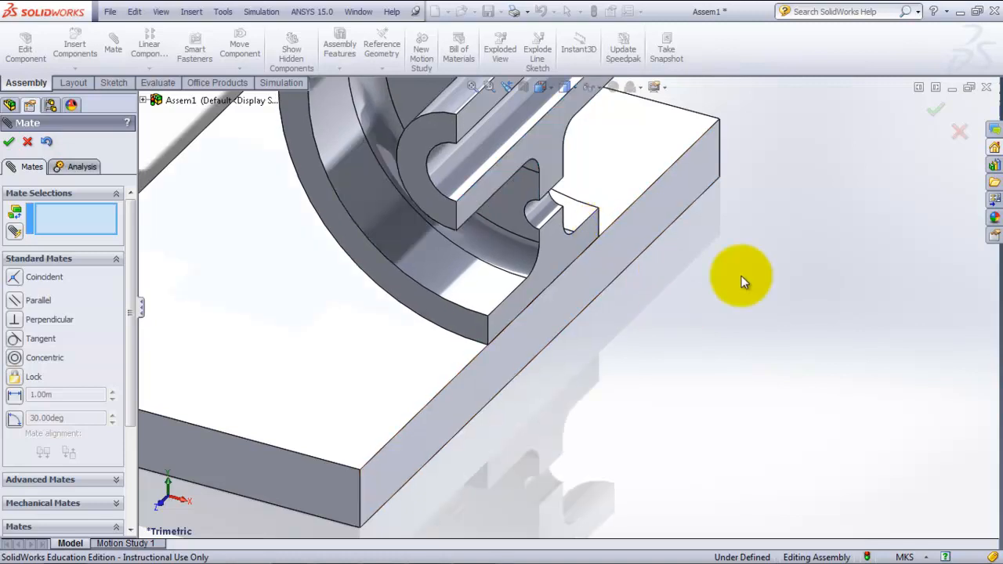
left_click(937, 110)
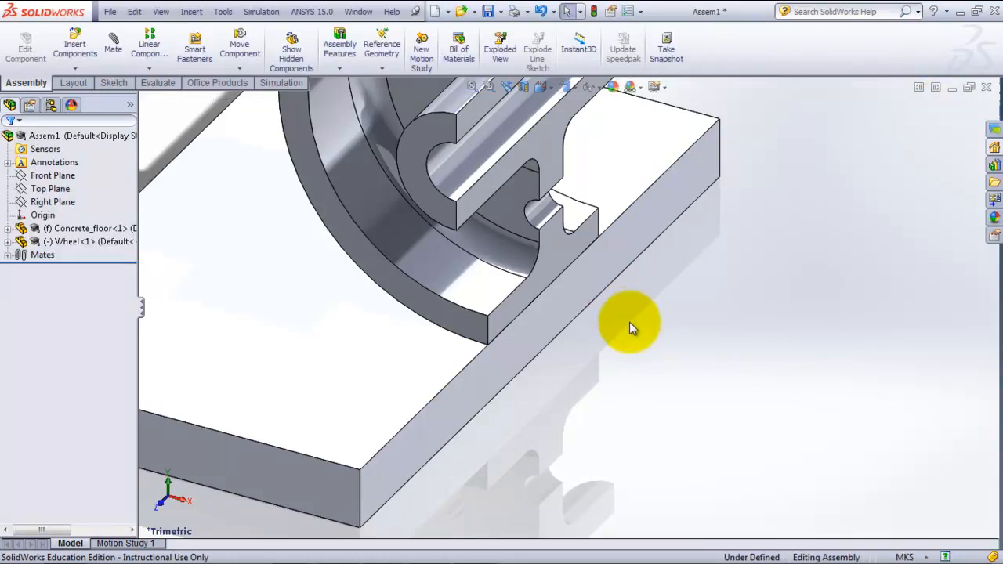
Rebuild and save the assembly as Wheel and floor.SLDASM in the Applying Bearing Loads folder, replacing the existing file.
scroll(513, 278, "up", 5)
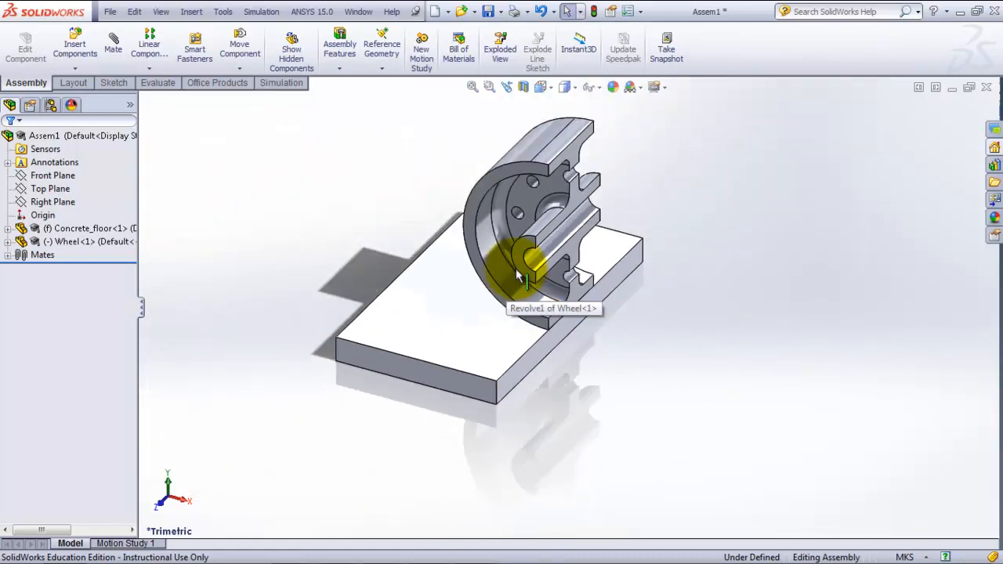
scroll(516, 268, "down", 5)
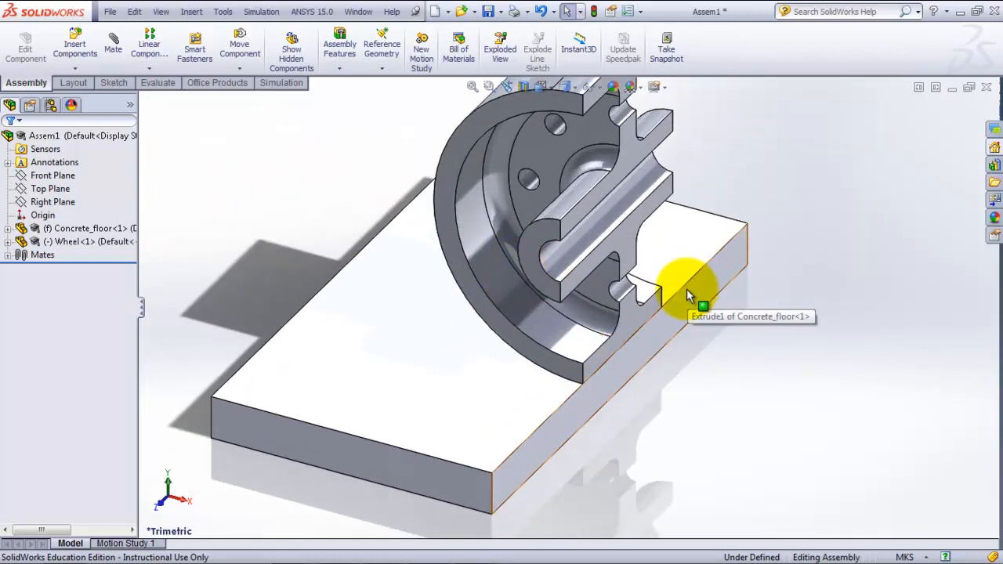
scroll(687, 288, "up", 1)
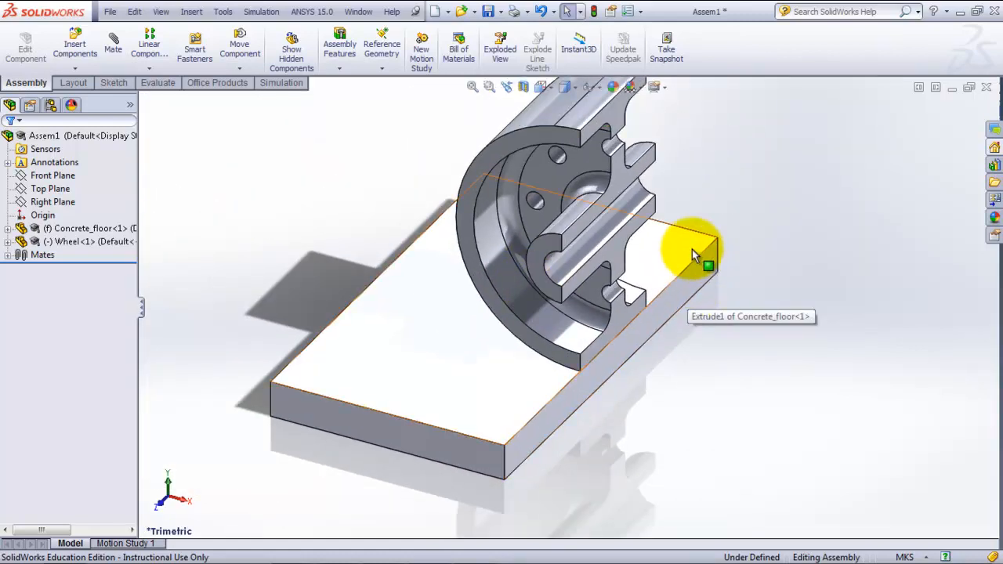
middle_click_drag(692, 251, 692, 306, "ctrl")
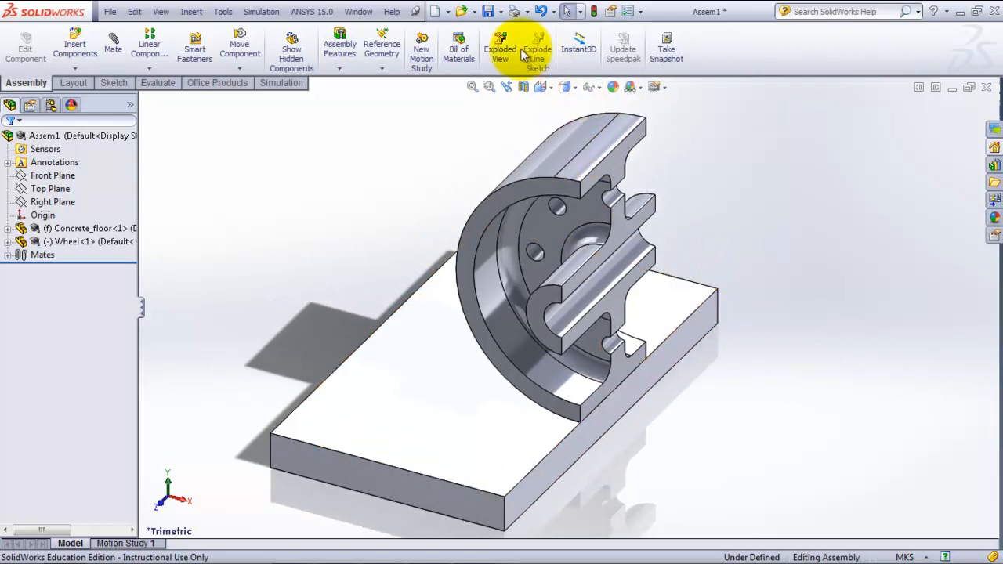
left_click(489, 13)
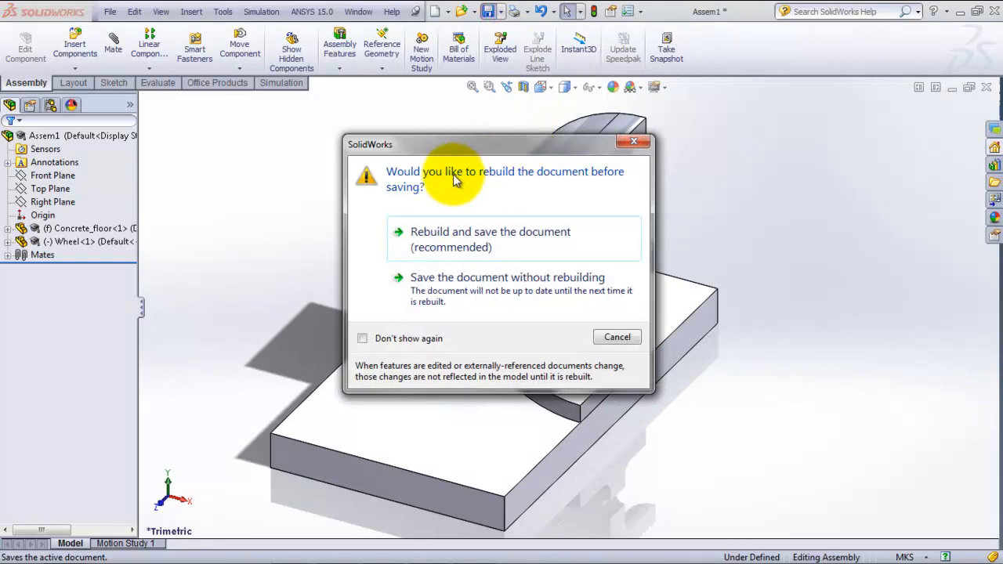
left_click(439, 238)
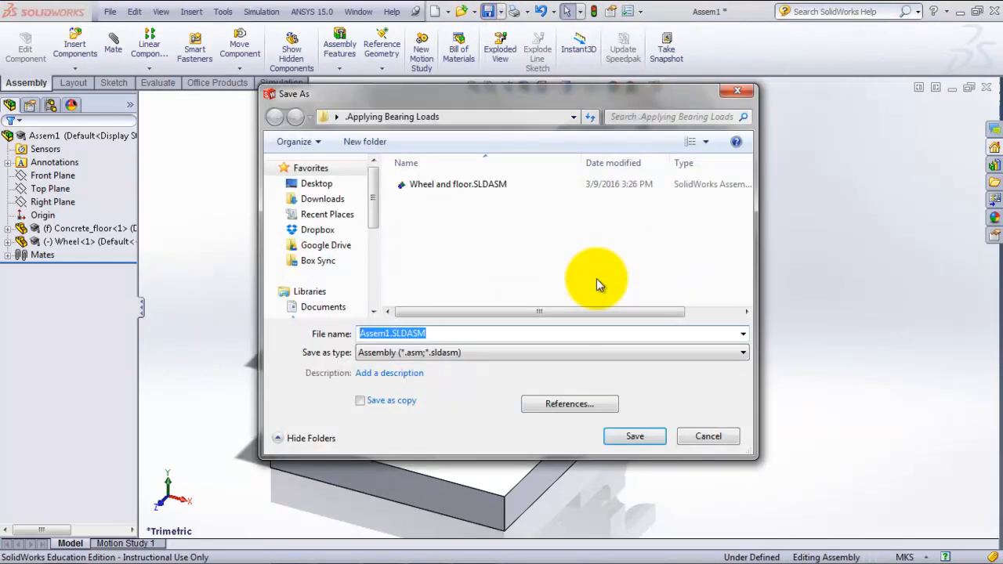
left_click(461, 186)
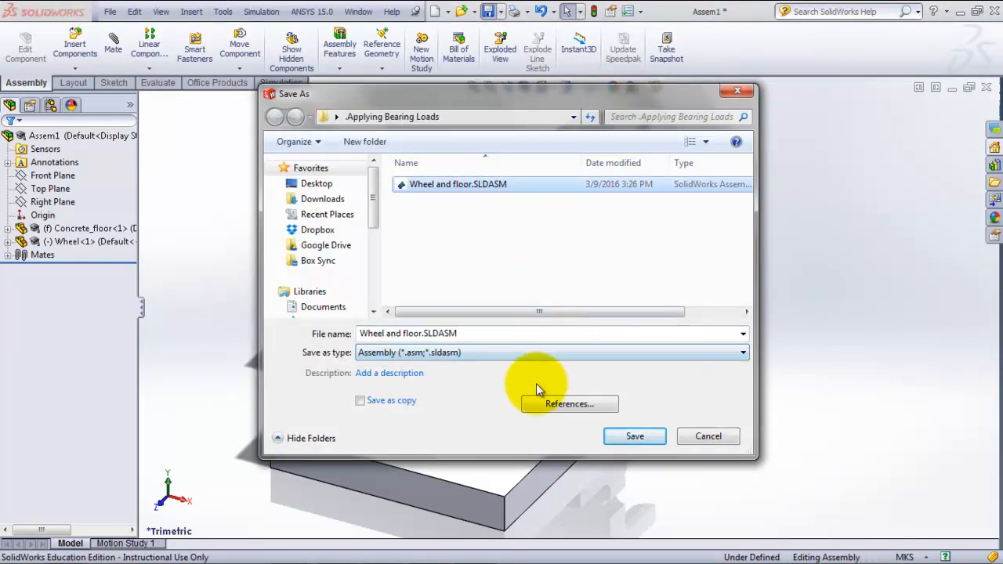
left_click(629, 438)
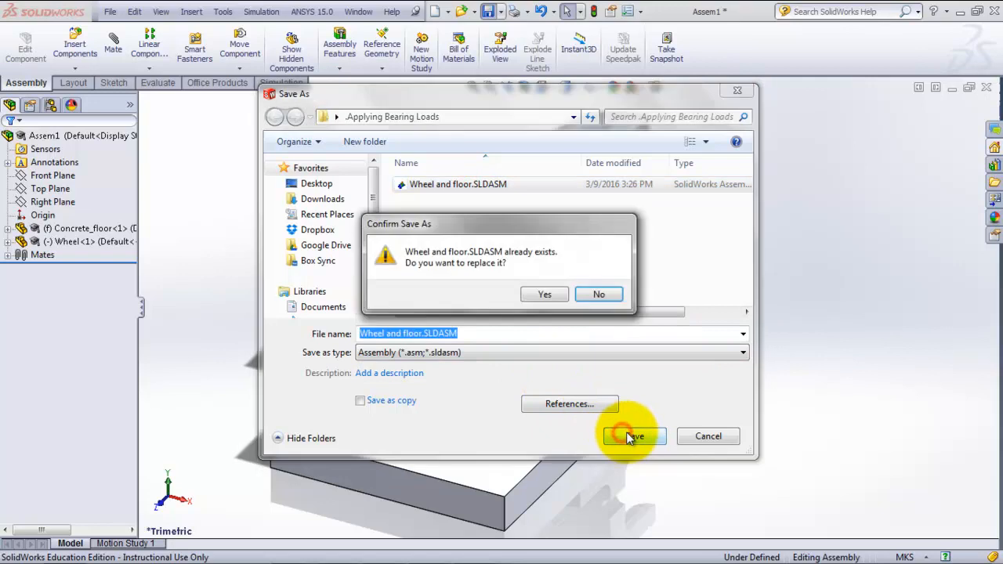
left_click(546, 295)
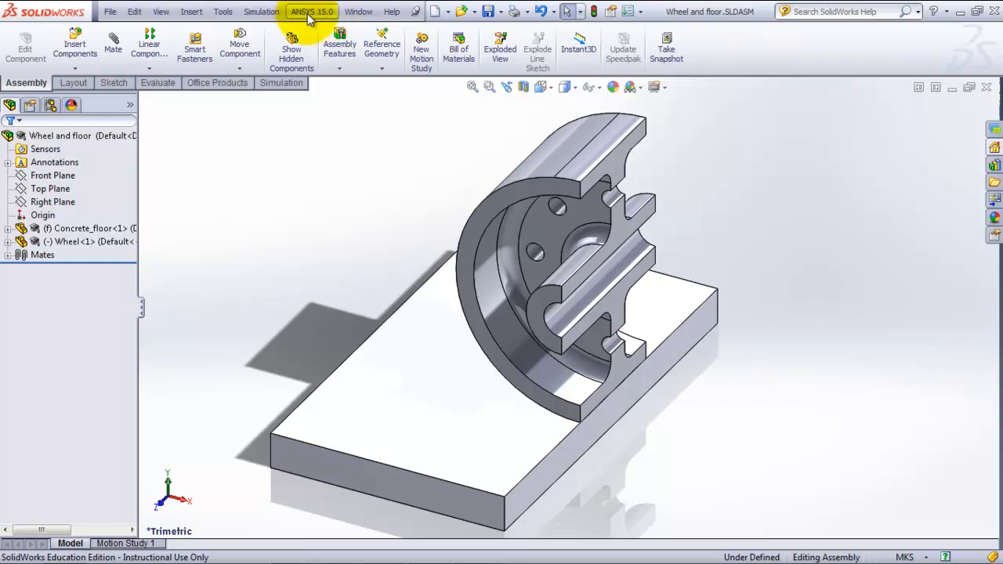
Launch ANSYS Workbench 15.0 from the SolidWorks assembly so its geometry is transferred to a new project.
left_click(224, 11)
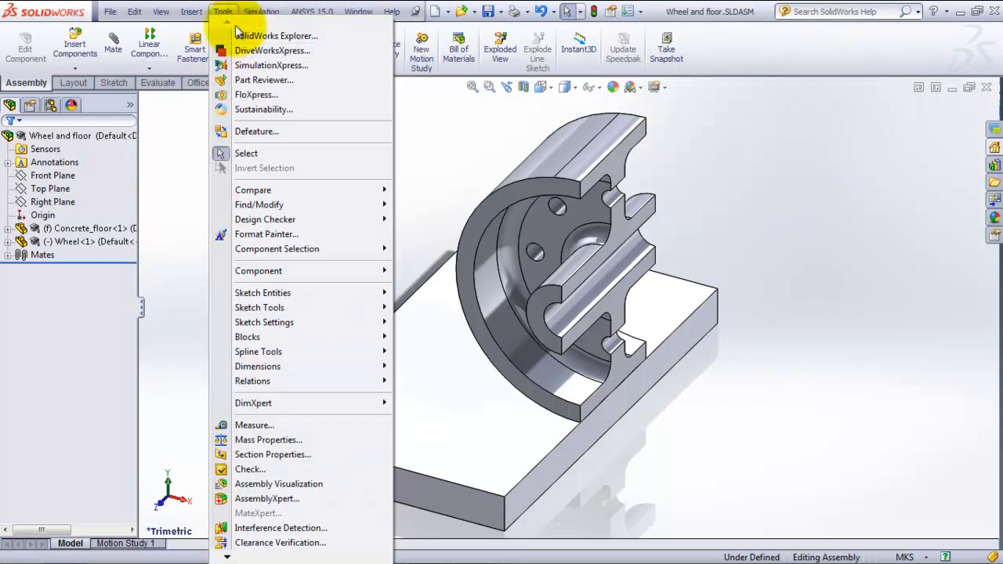
mouse_move(328, 17)
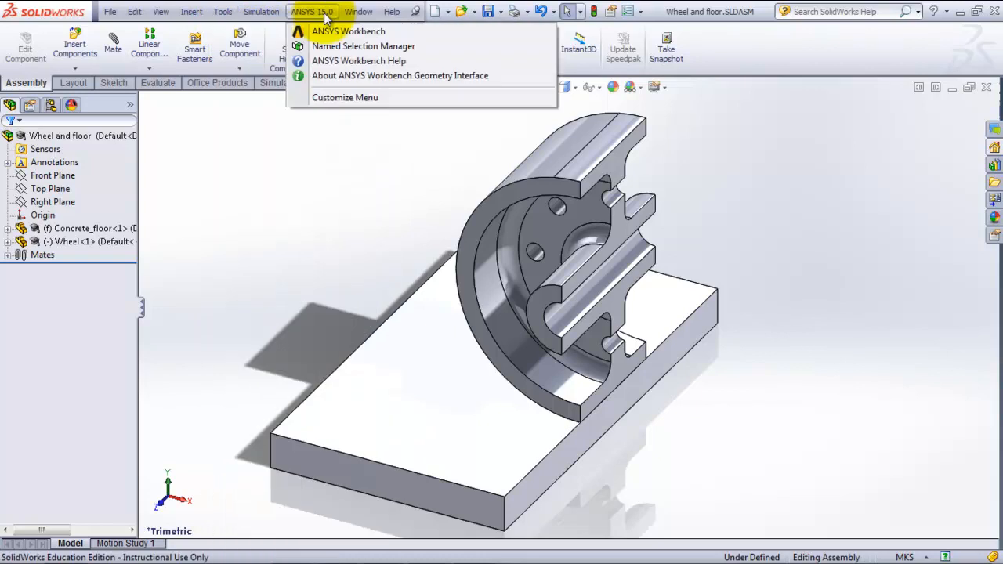
mouse_move(224, 12)
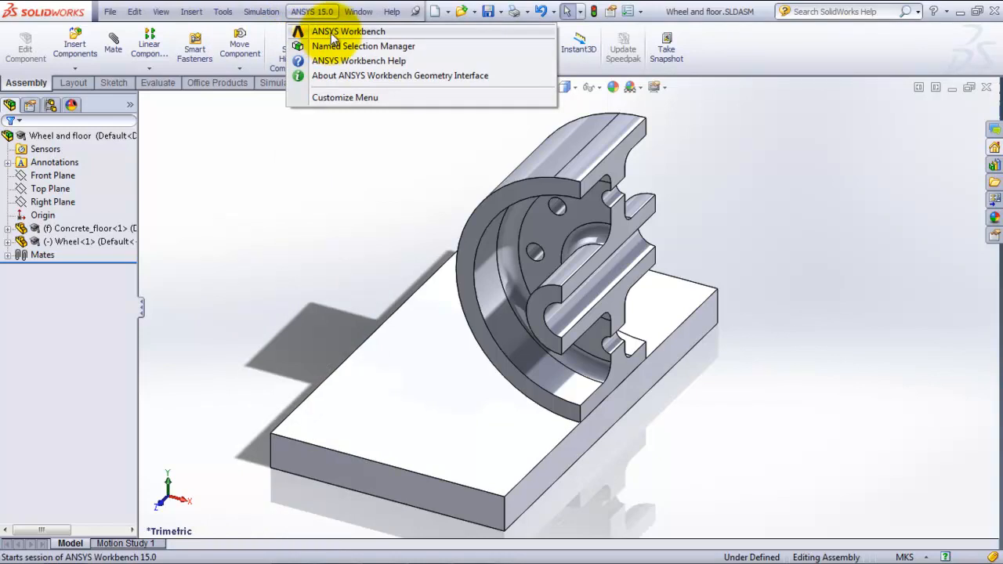
left_click(331, 32)
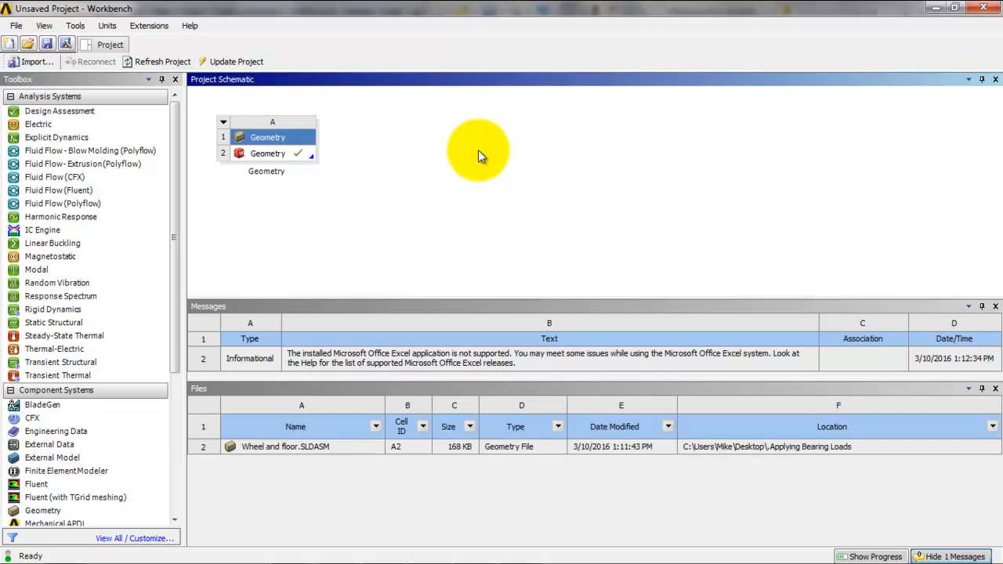
Add a standalone Static Structural system to the project schematic and link the imported geometry to its Geometry cell.
left_click_drag(59, 331, 401, 167)
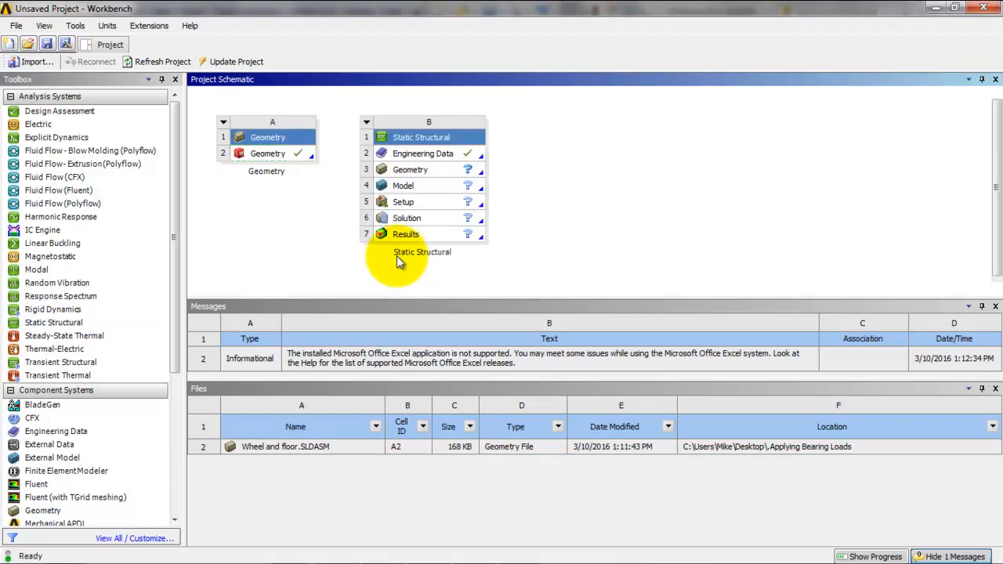
left_click_drag(278, 155, 380, 168)
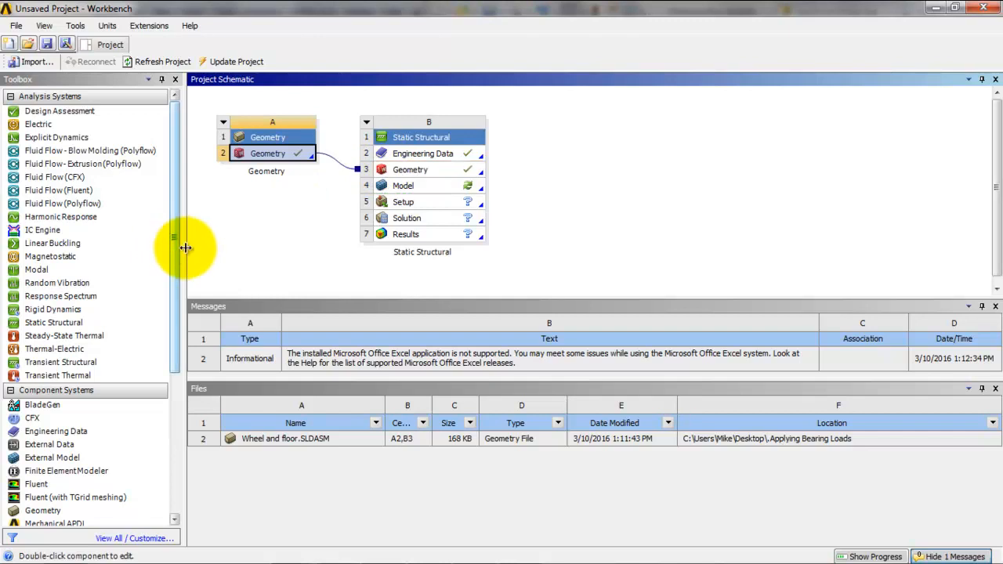
Add Concrete from the General Materials source to the Static Structural system's engineering data and return to the project schematic.
left_click(424, 159)
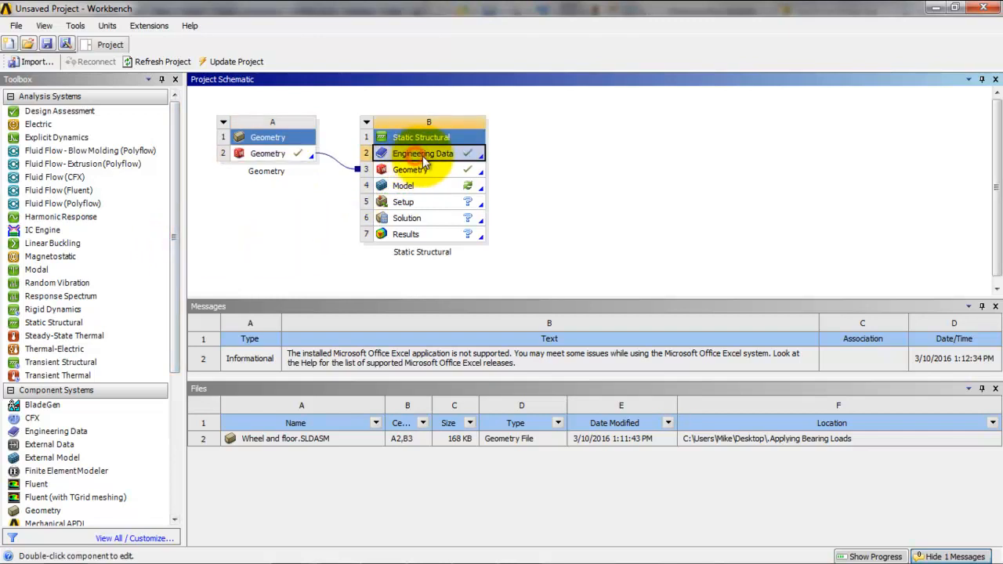
double_click(424, 159)
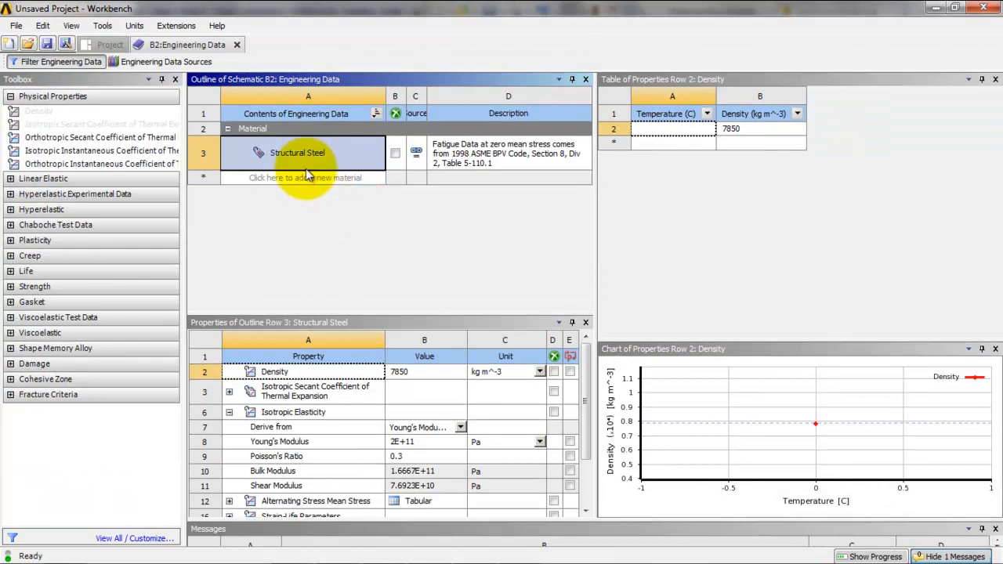
left_click(153, 62)
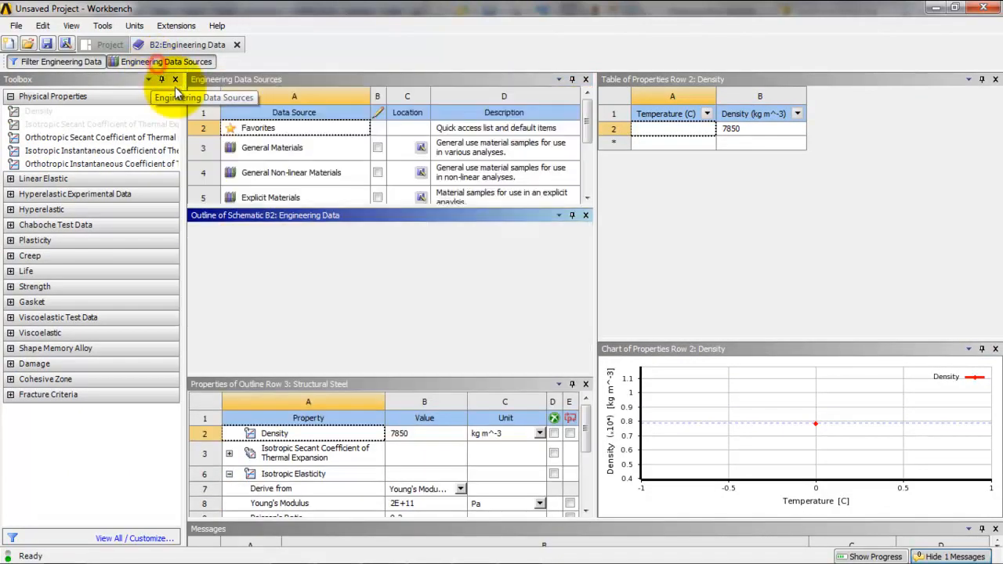
left_click(272, 149)
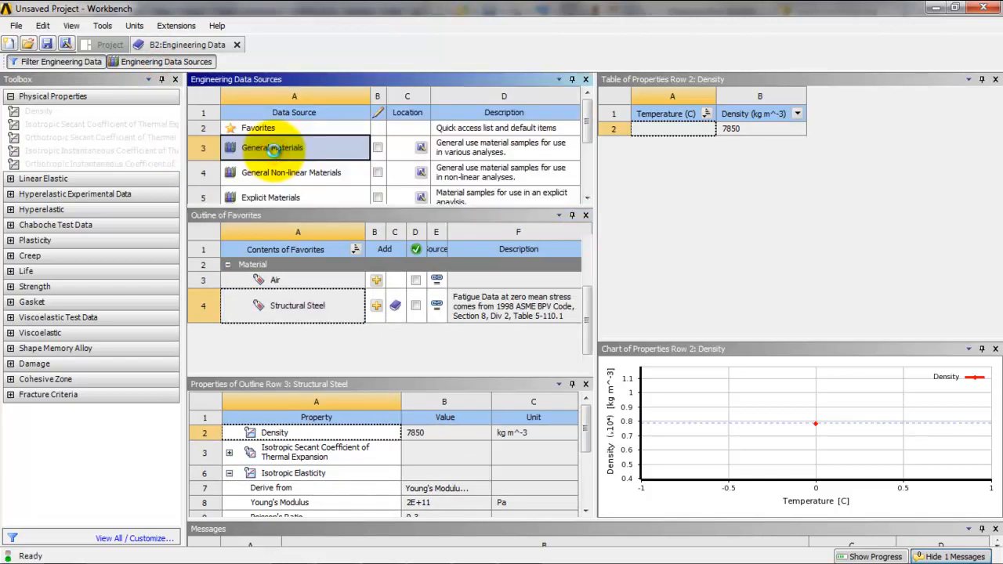
left_click(304, 289)
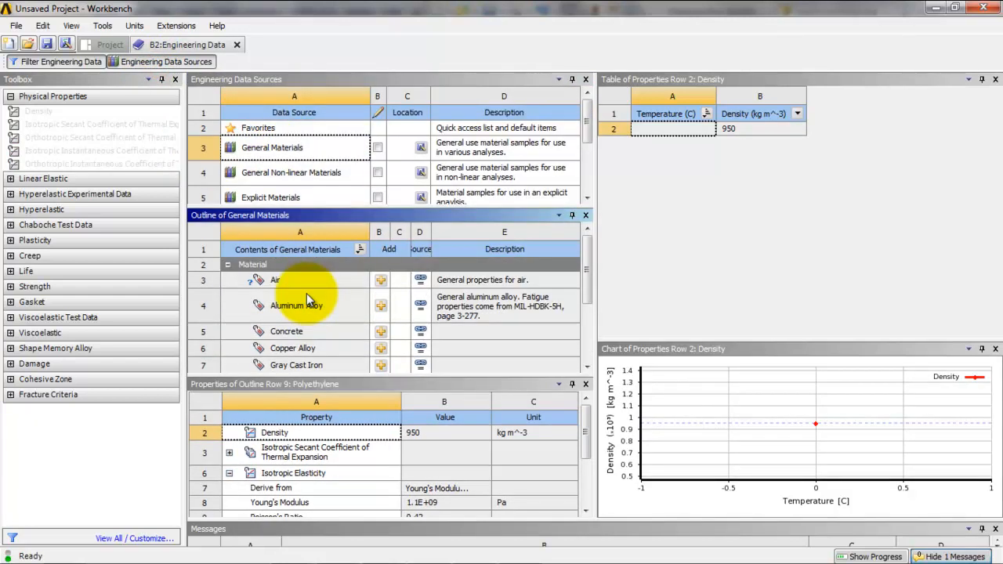
scroll(379, 332, "down", 1)
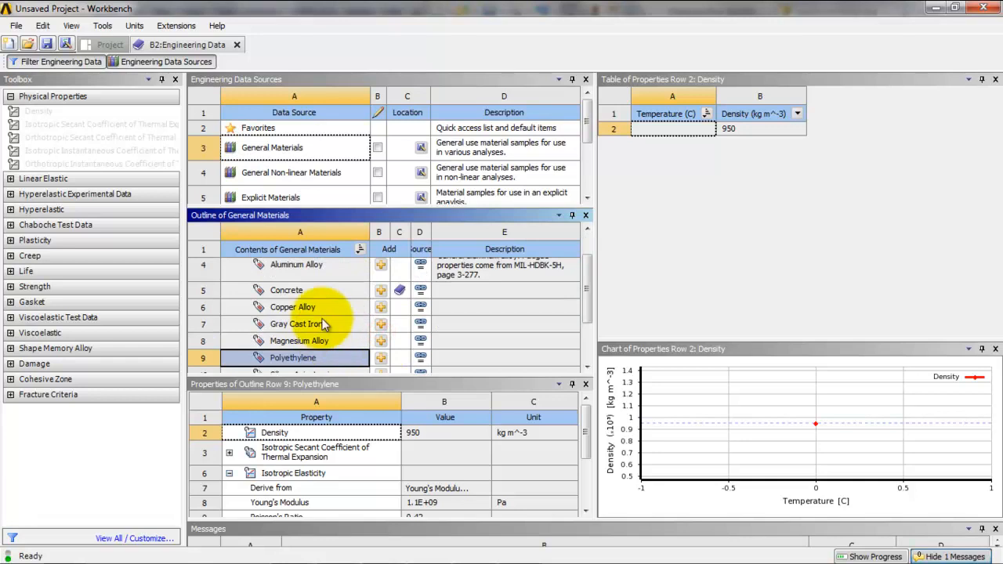
left_click(161, 61)
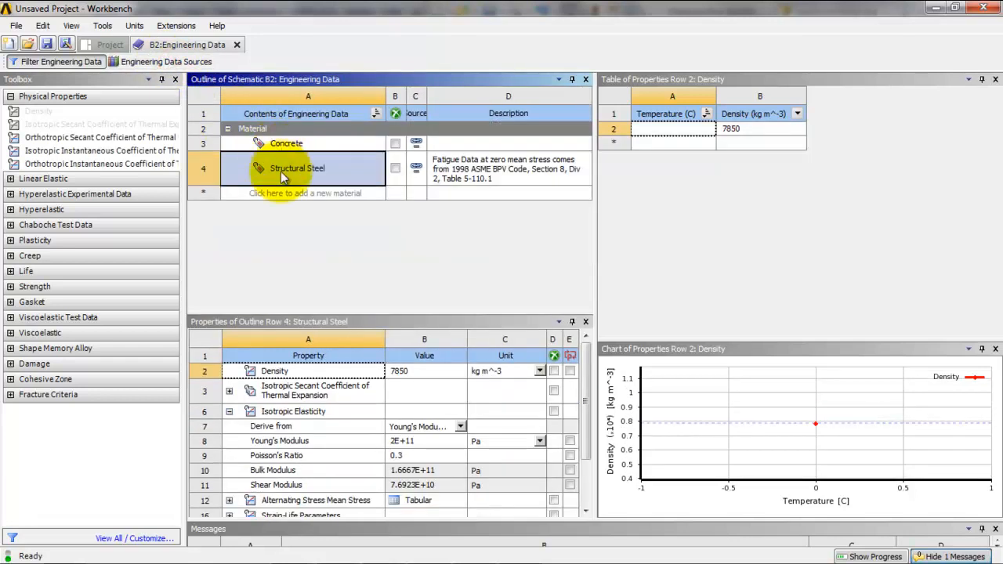
left_click(239, 45)
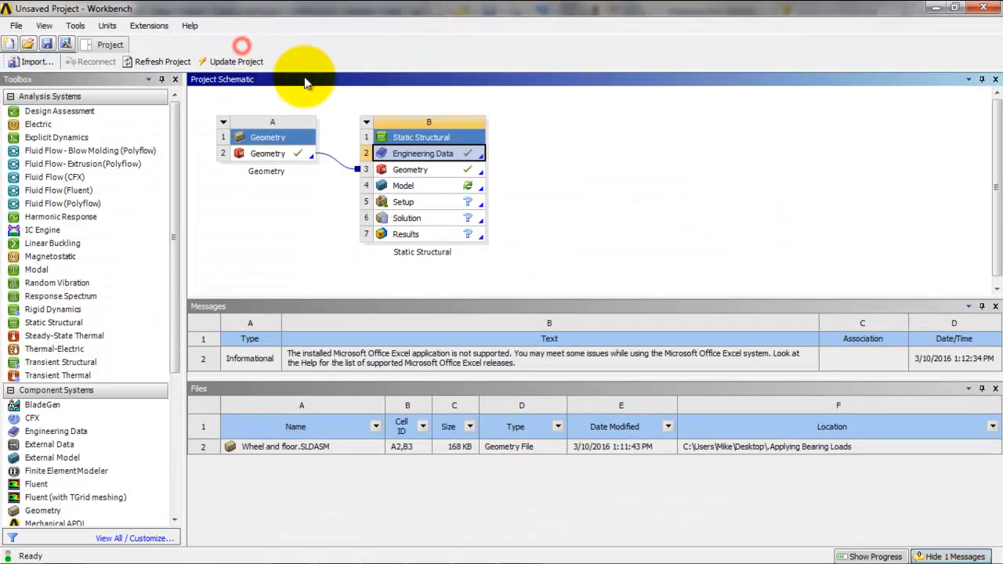
Open the Static Structural system's Model in Mechanical and enlarge the wheel and floor in the view.
left_click(408, 169)
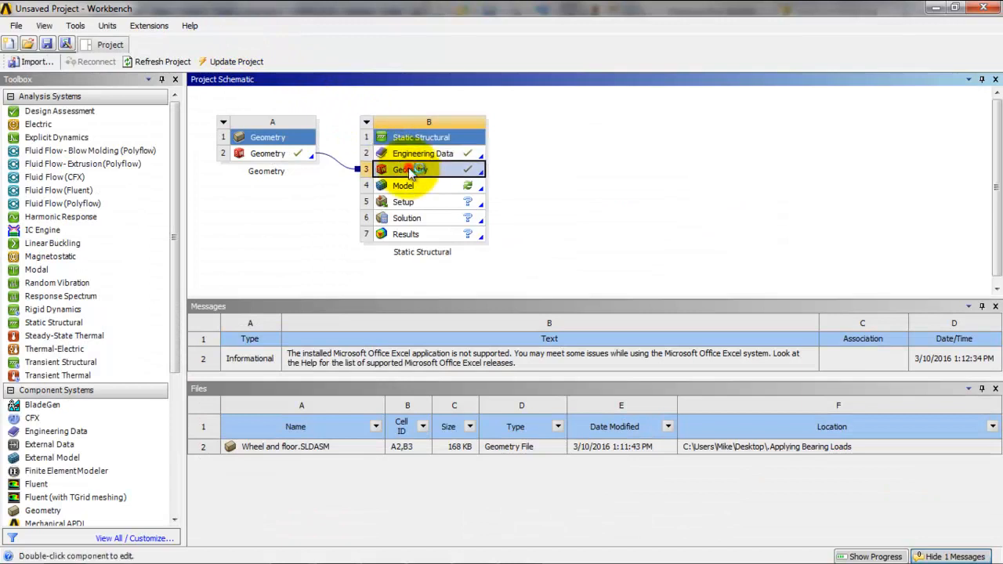
double_click(408, 186)
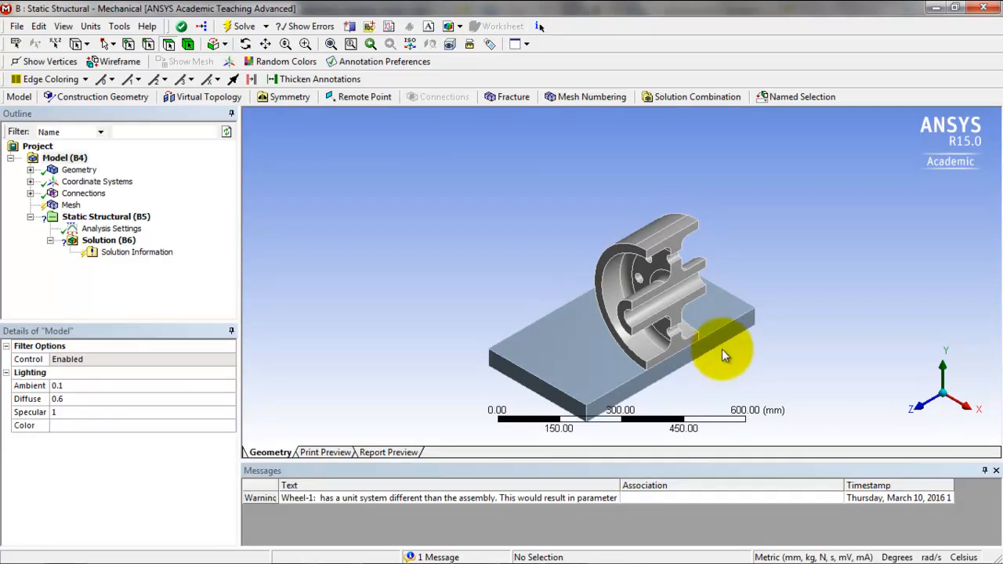
left_click(845, 326)
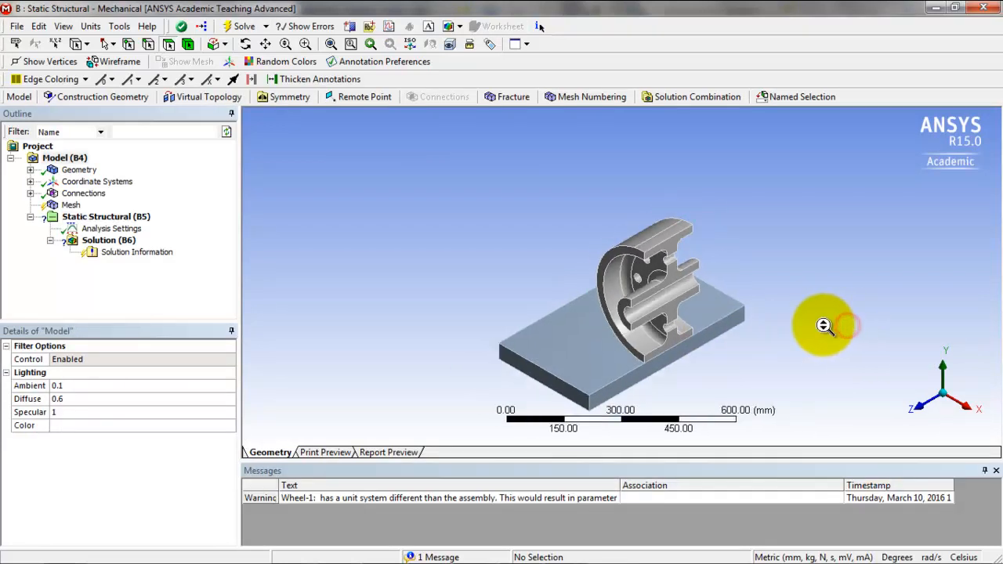
scroll(823, 324, "up", 4)
middle_click_drag(741, 399, 717, 324)
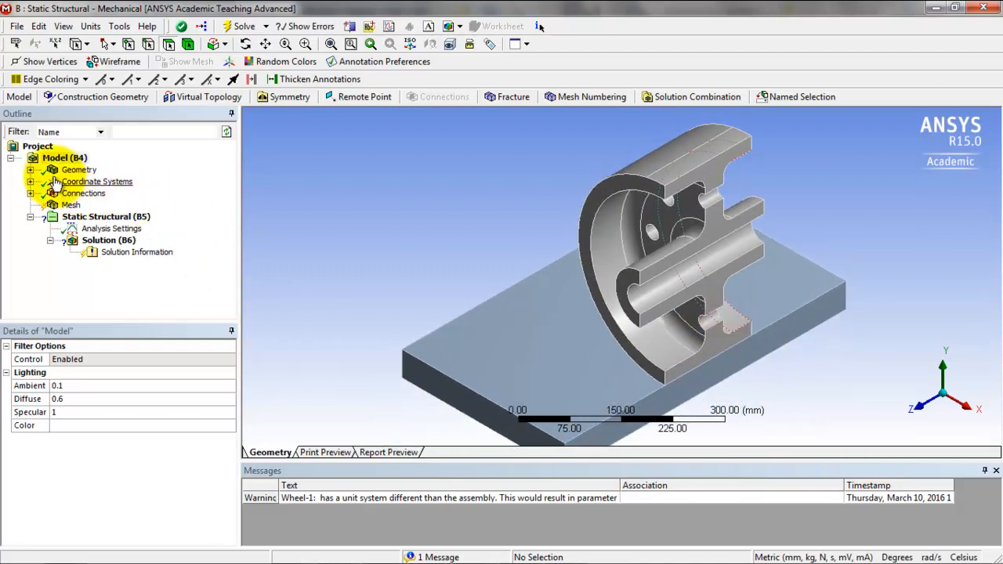
Assign the Concrete material to the Concrete_floor-1 body in the model's geometry.
left_click(30, 170)
left_click(95, 181)
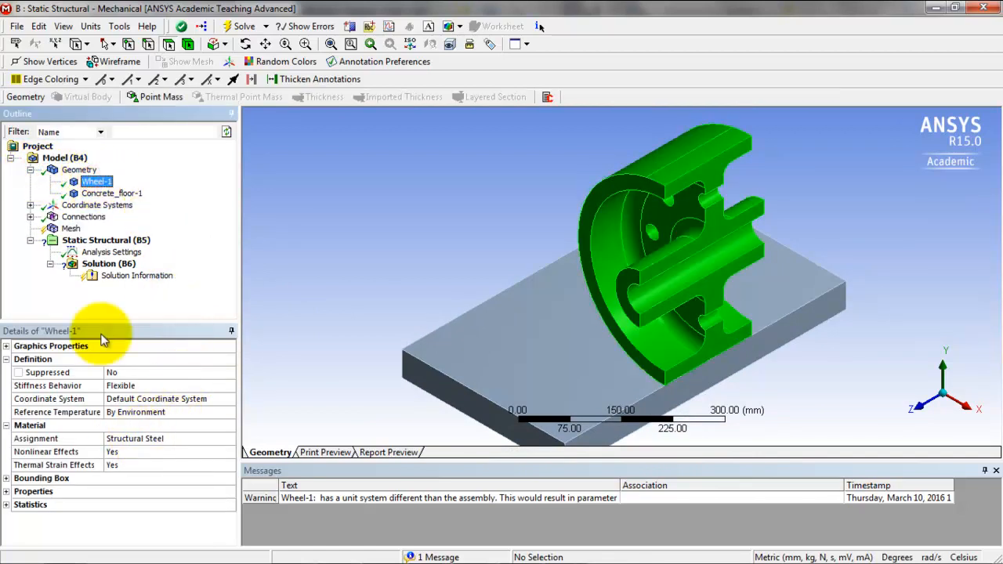
left_click(101, 193)
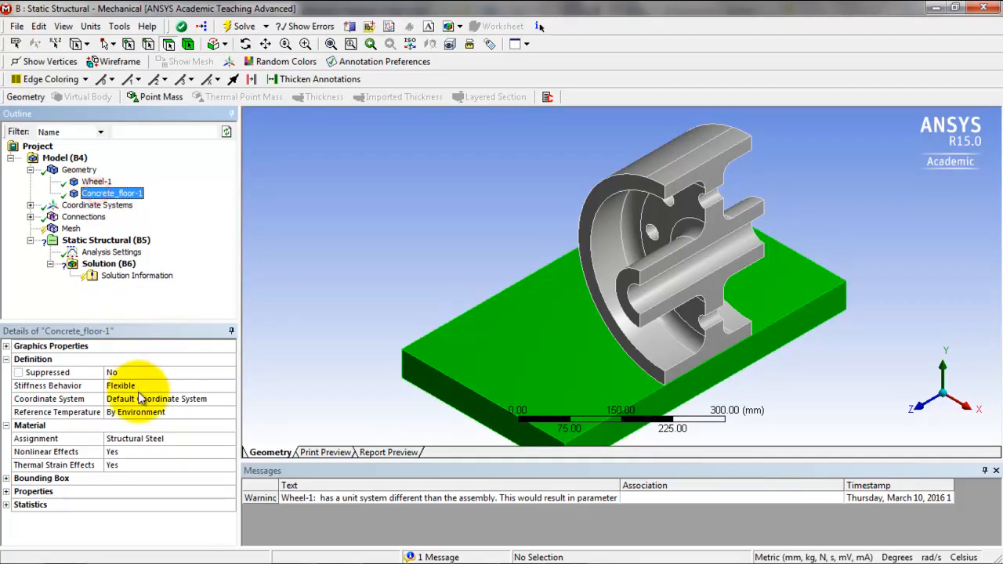
left_click(229, 442)
left_click(230, 439)
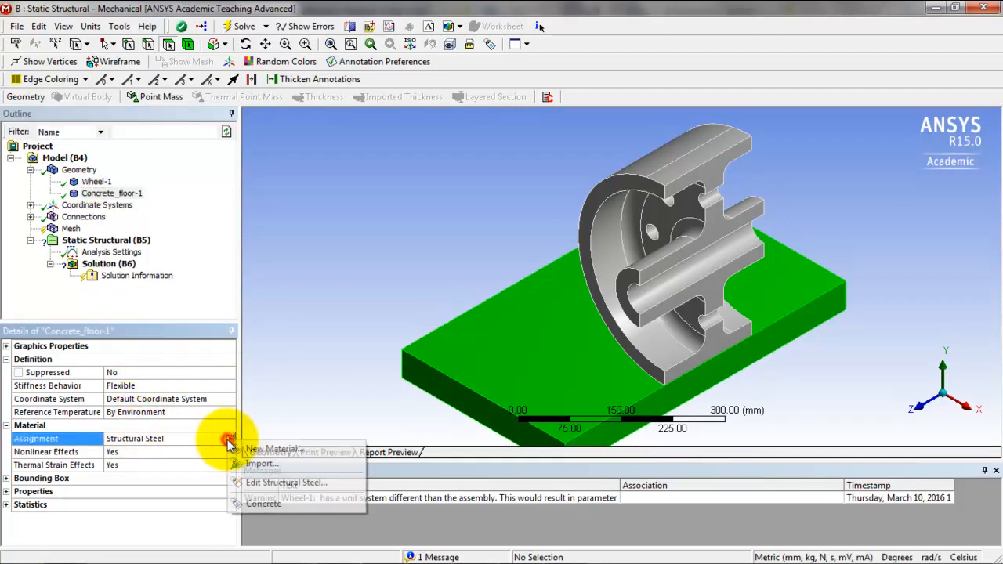
left_click(265, 506)
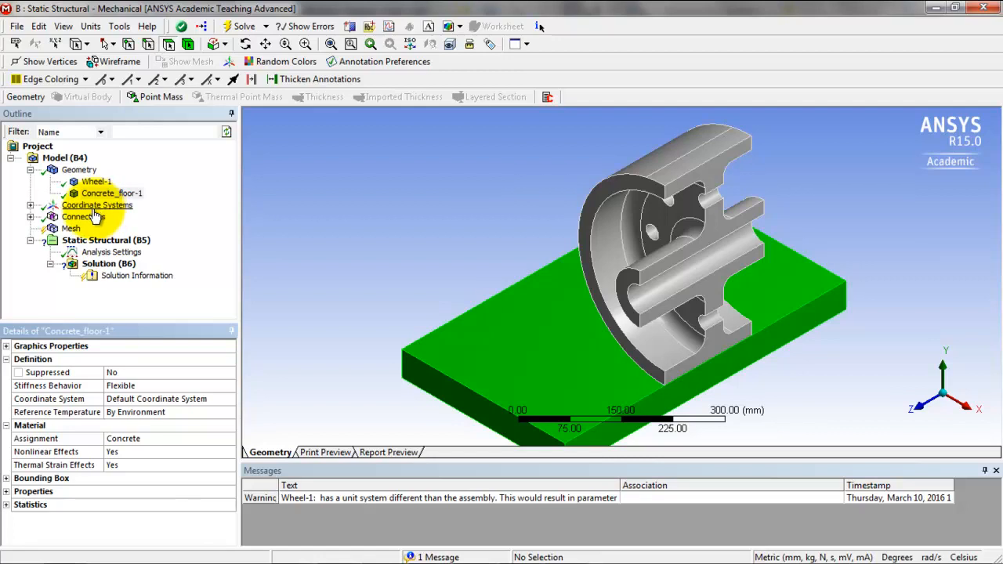
Switch to Applying Bearing Loads.pdf in Foxit Reader, check the material and connection settings for ANSYS, and return to Mechanical.
key("alt+Tab")
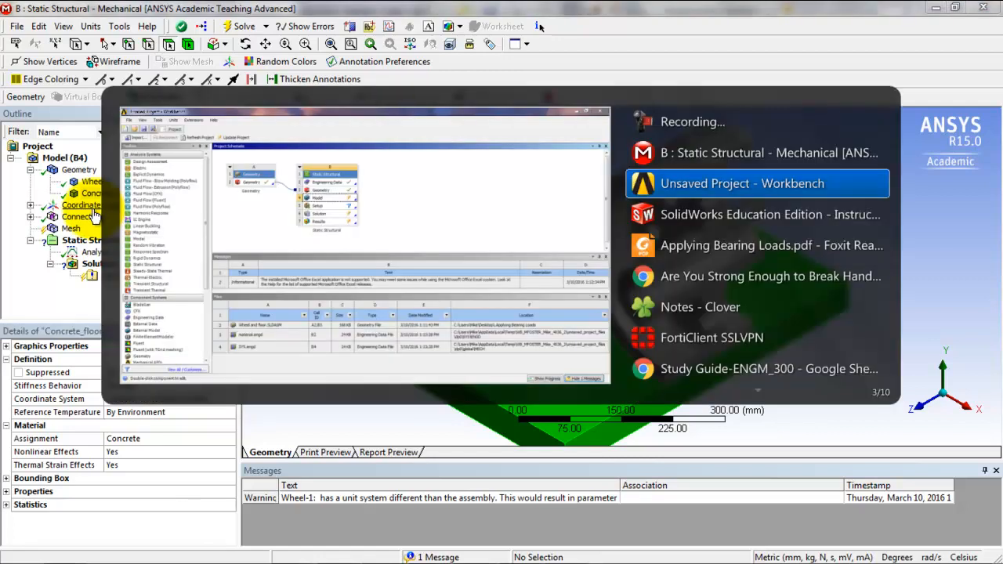
key("alt+Tab")
key("alt+Tab")
key("alt+Tab")
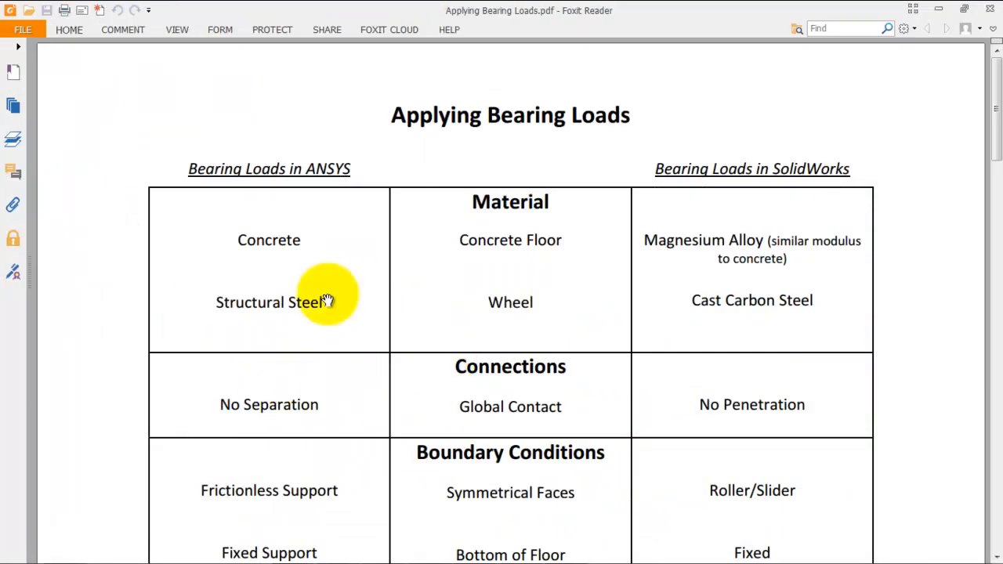
scroll(503, 331, "down", 2)
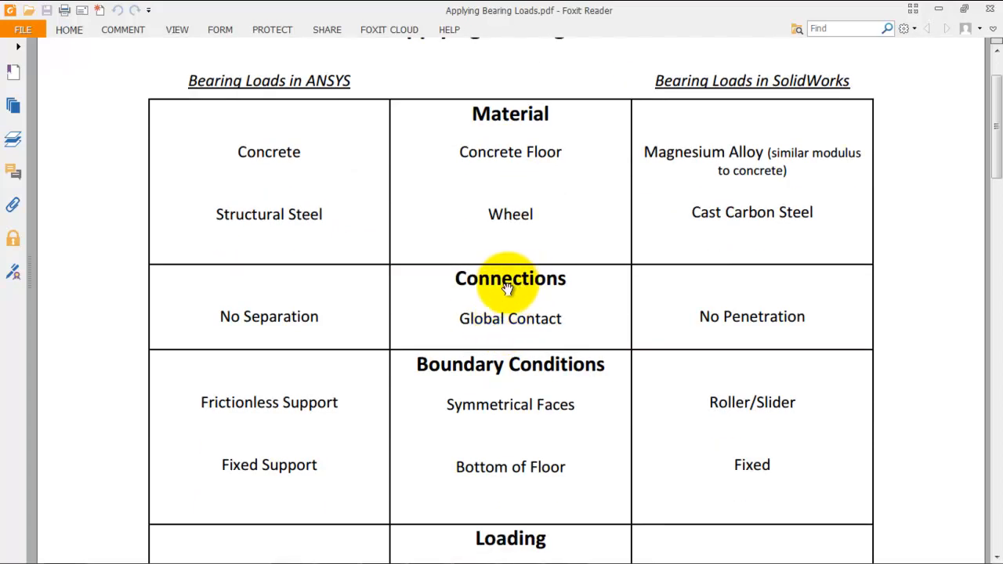
scroll(510, 283, "down", 1)
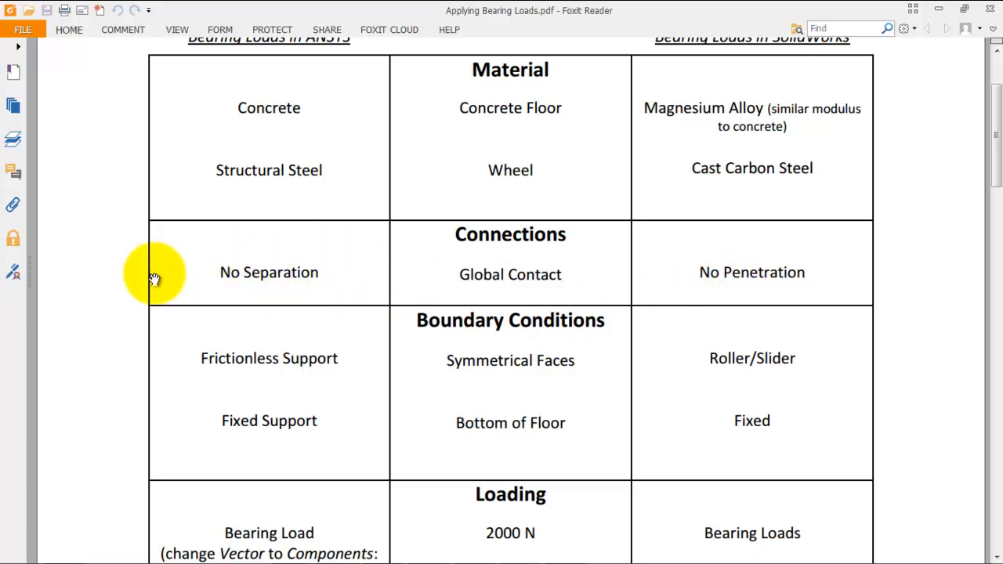
key("alt+Tab")
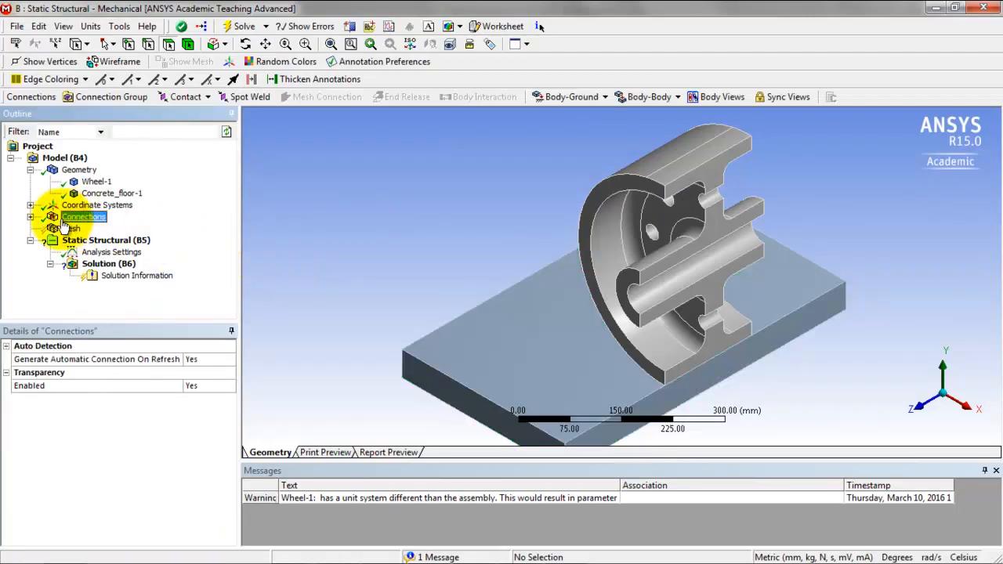
Inspect the contact region between the wheel and the concrete floor and set its contact type to No Separation.
left_click(31, 218)
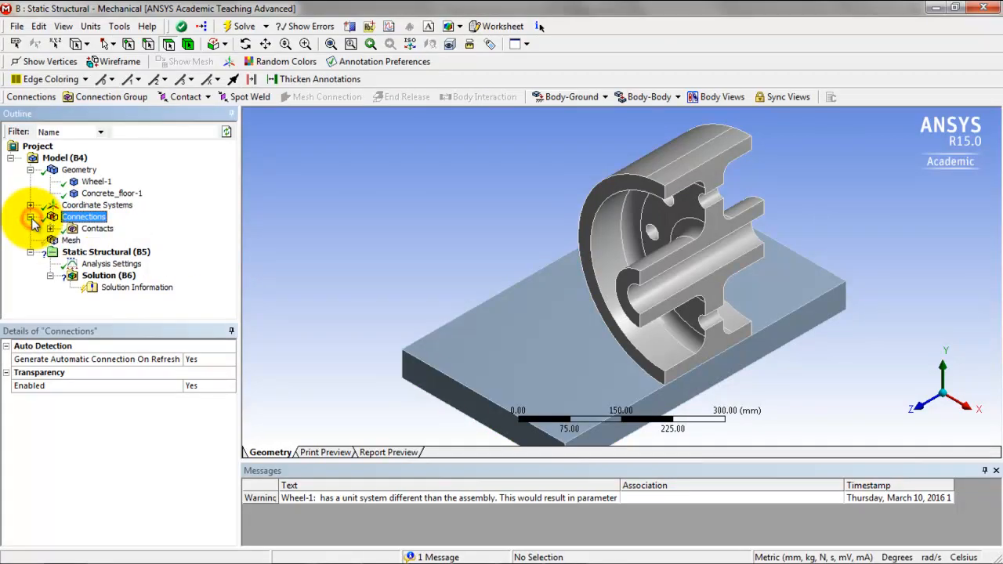
left_click(50, 229)
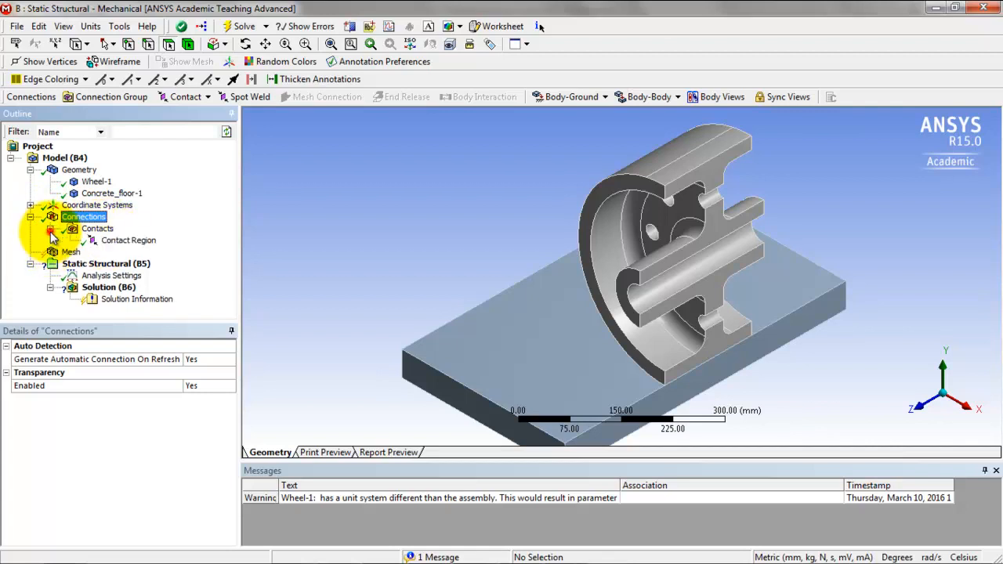
left_click(126, 241)
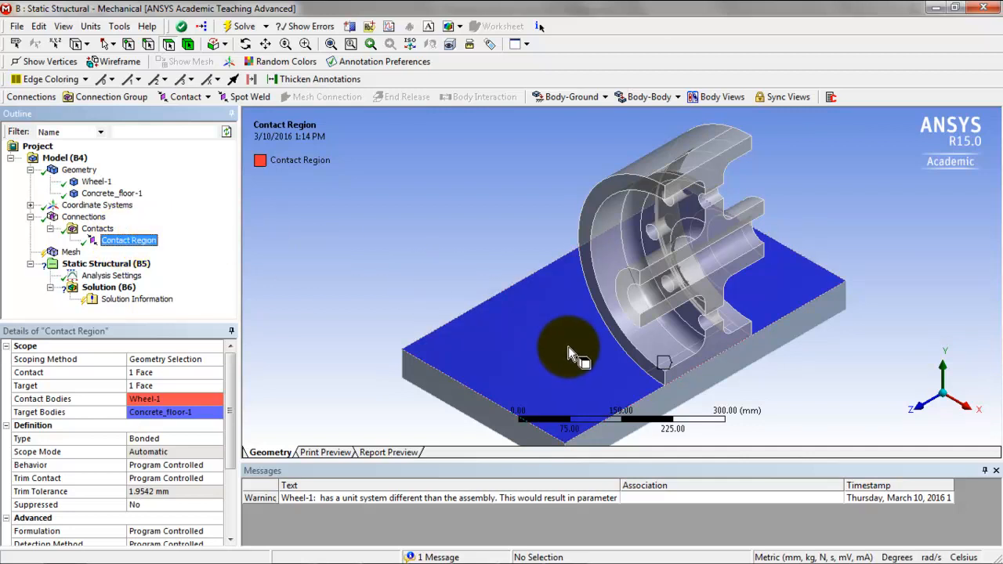
mouse_move(564, 344)
middle_mouse_down()
mouse_move(700, 331)
mouse_move(734, 342)
mouse_move(701, 359)
mouse_move(768, 148)
middle_mouse_up()
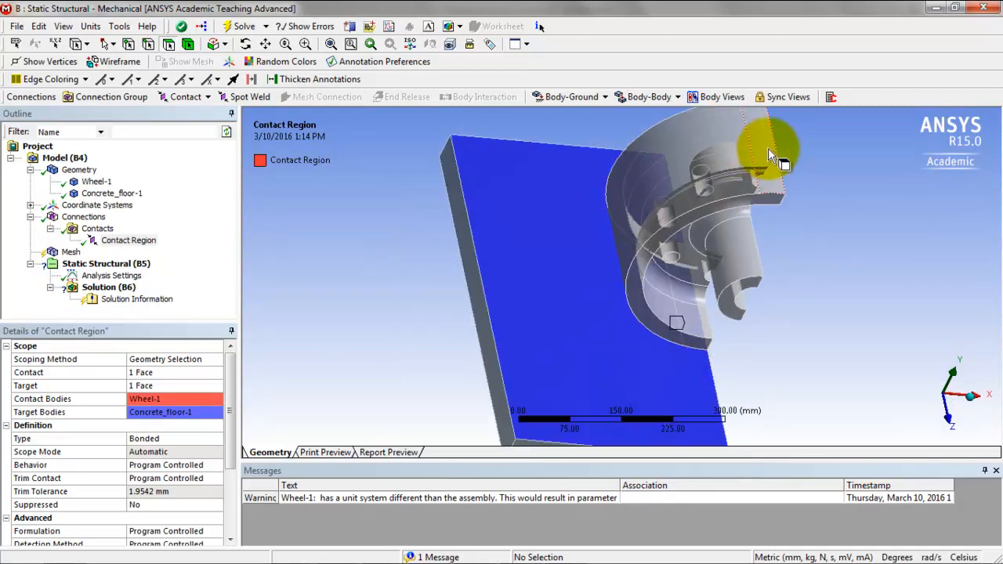
left_click(768, 148)
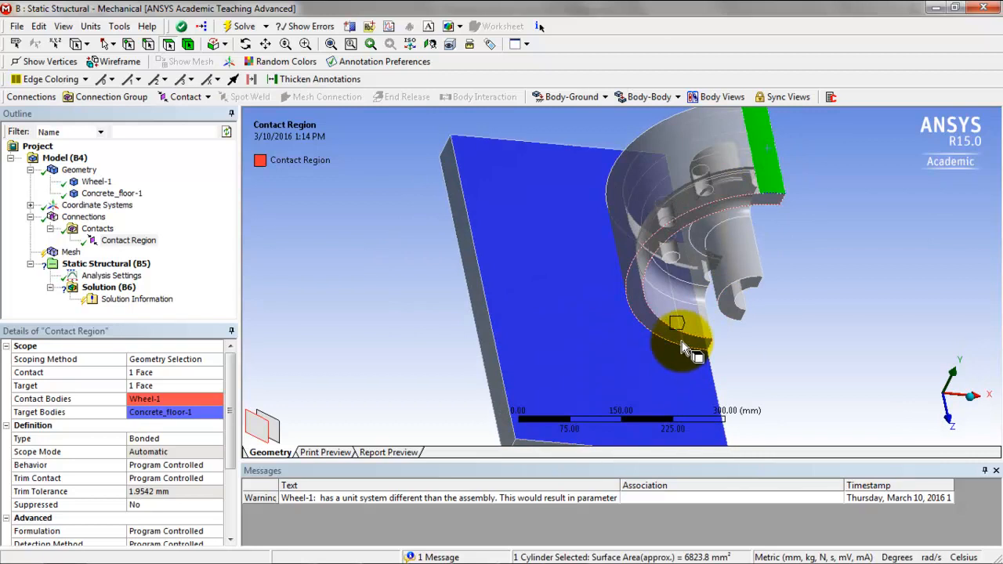
left_click(770, 327)
middle_click_drag(735, 342, 751, 285)
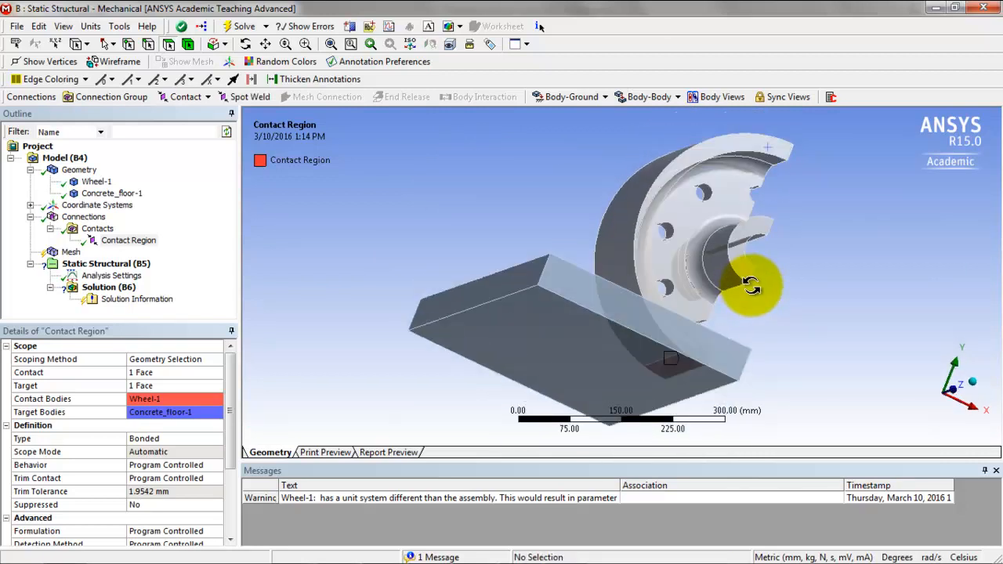
middle_click_drag(638, 320, 647, 349)
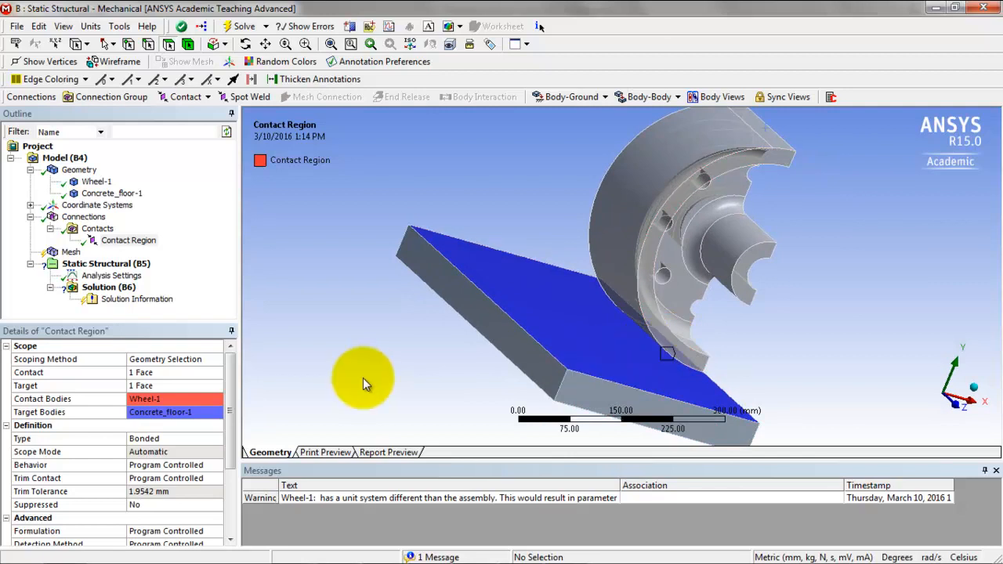
middle_click_drag(784, 341, 644, 311)
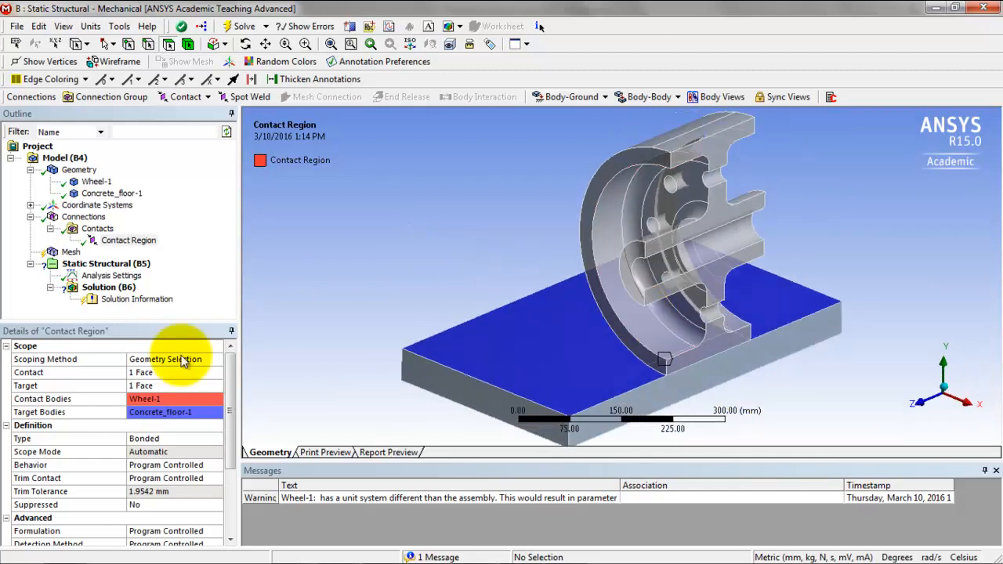
left_click(145, 440)
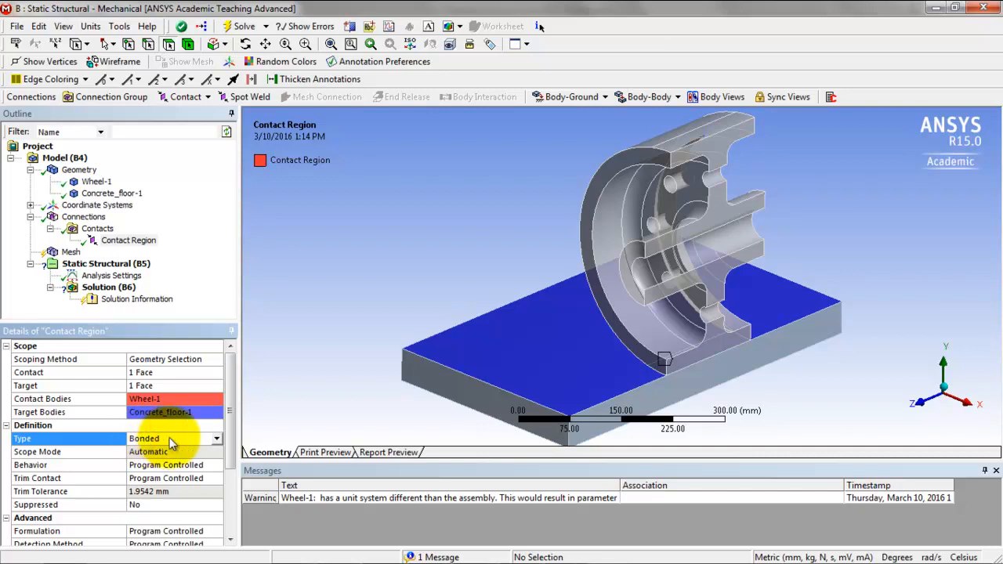
left_click(213, 439)
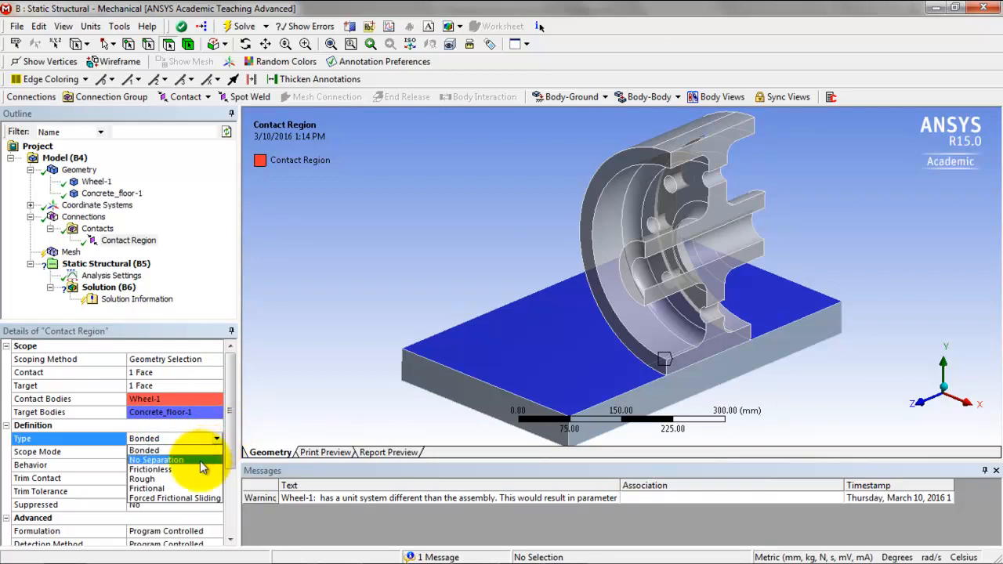
left_click(202, 460)
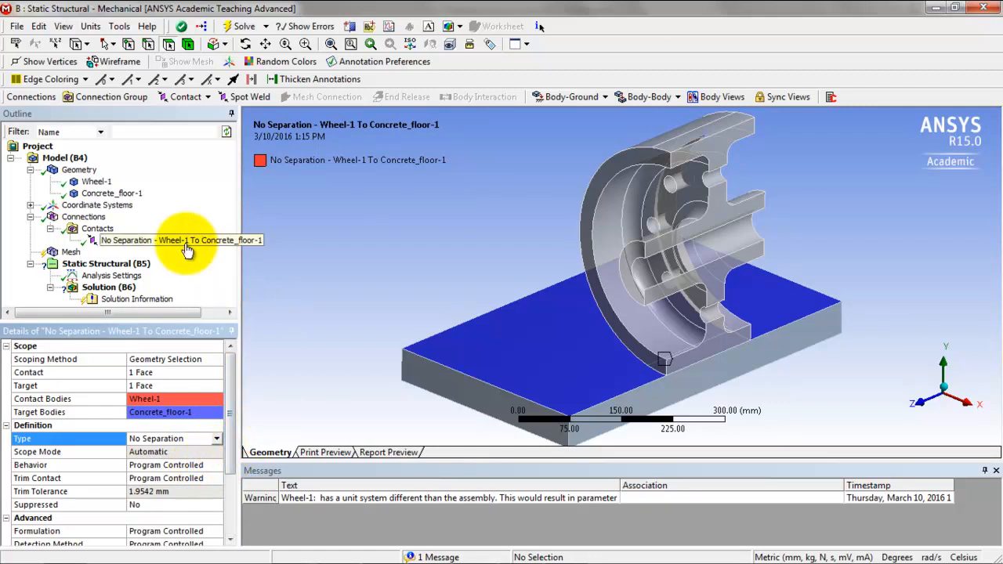
Switch to Applying Bearing Loads.pdf, check the boundary conditions for the symmetrical faces and floor bottom, and return to Mechanical.
key("alt+Tab")
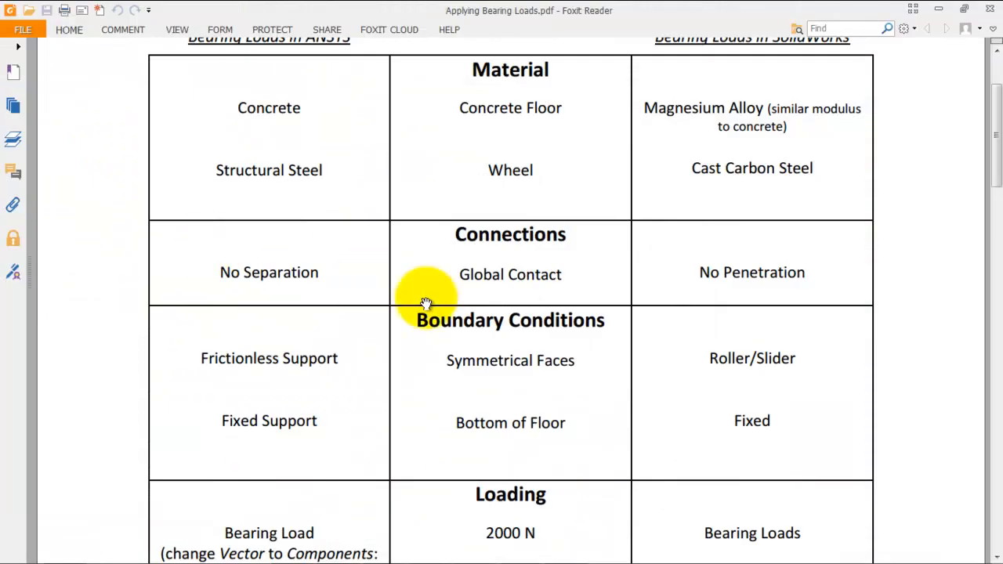
scroll(517, 326, "down", 1)
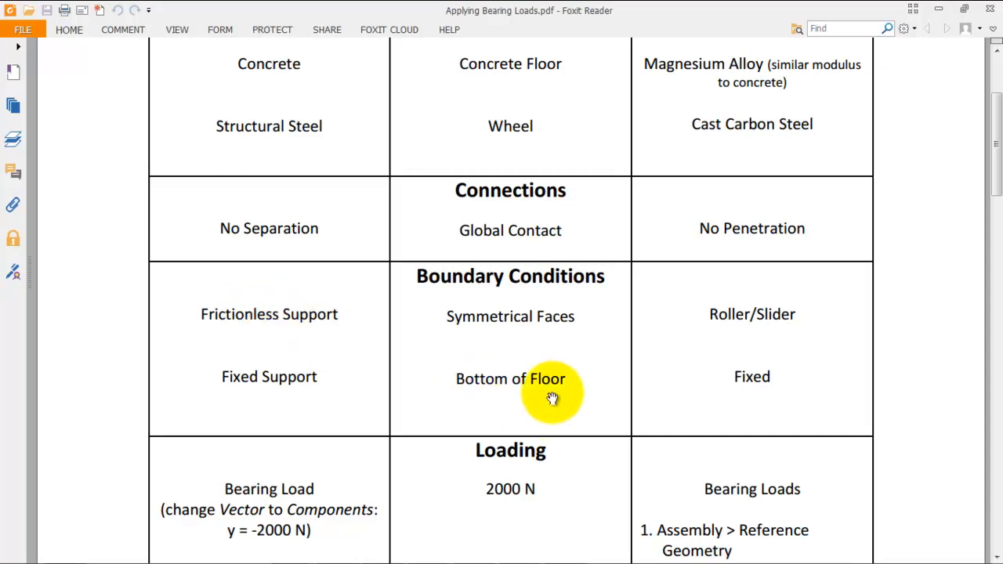
key("alt+Tab")
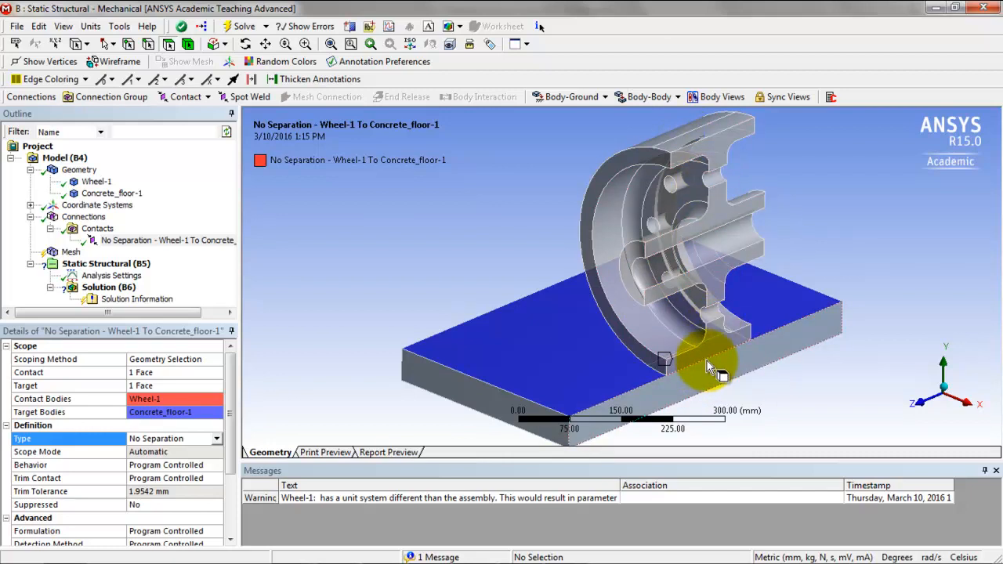
Apply a Frictionless Support to the five symmetry faces: the floor's side face and the wheel's four cut faces.
left_click(707, 361)
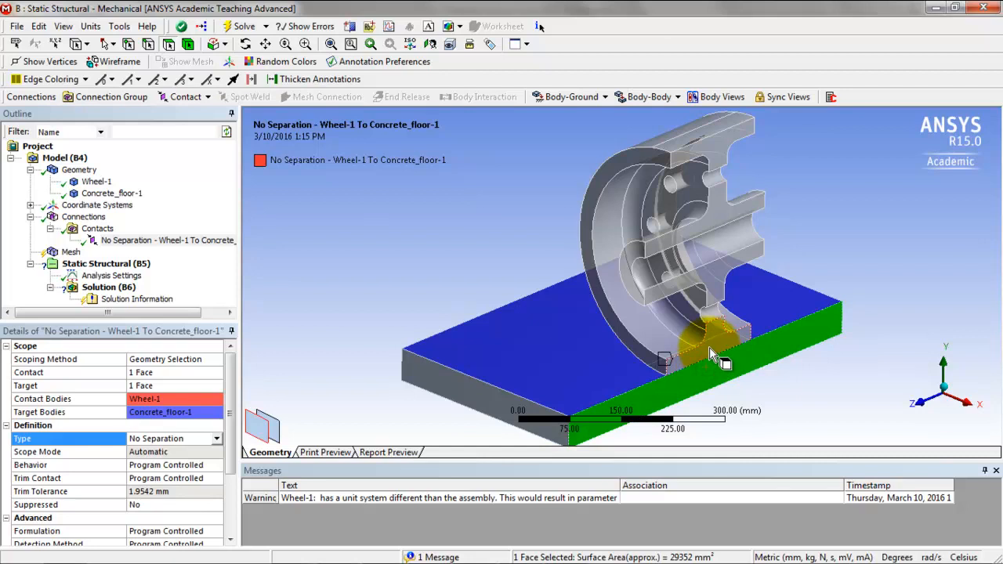
left_click(713, 334, "ctrl")
left_click(725, 288, "ctrl")
left_click(715, 215, "ctrl")
left_click(710, 149, "ctrl")
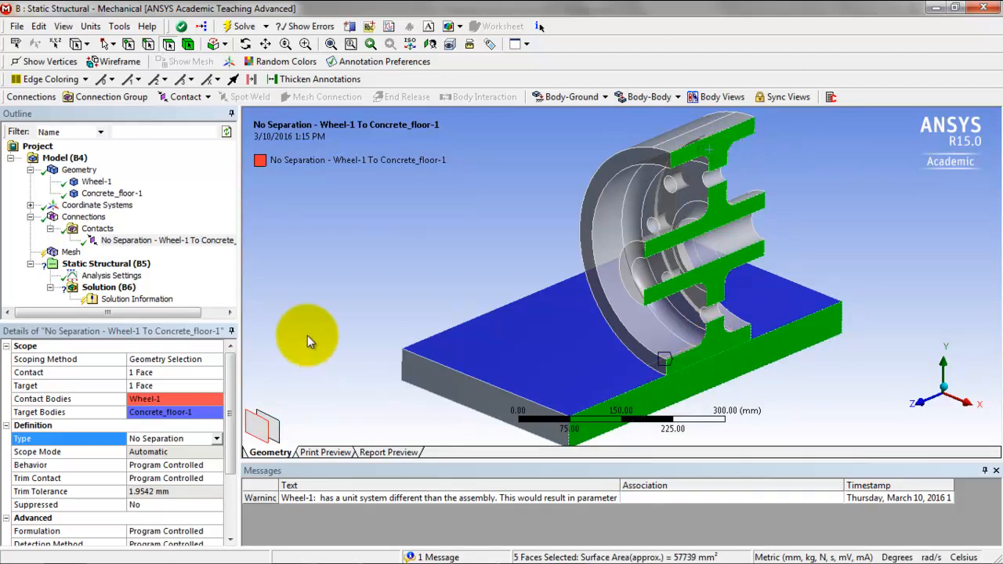
left_click(108, 264)
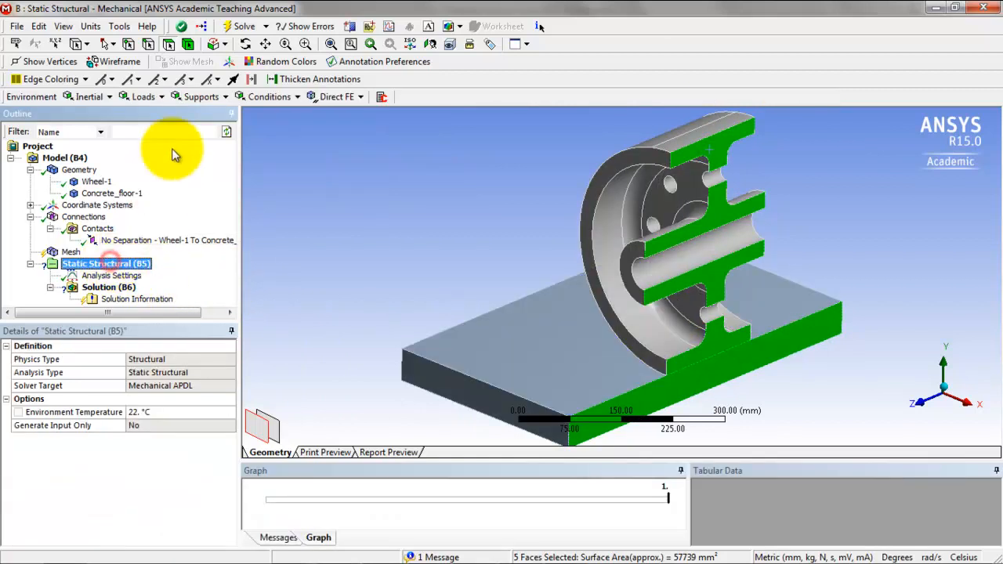
left_click(201, 97)
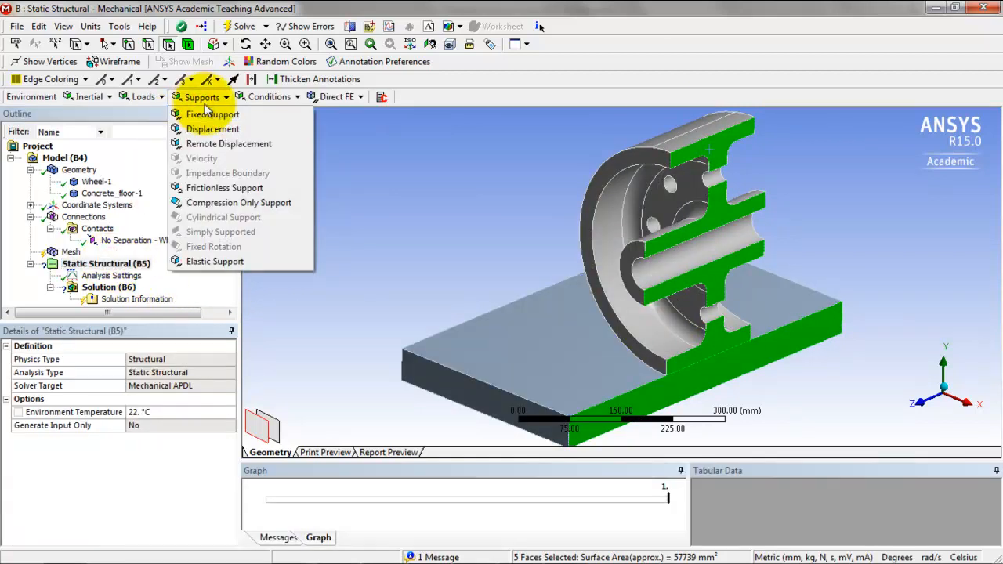
left_click(210, 190)
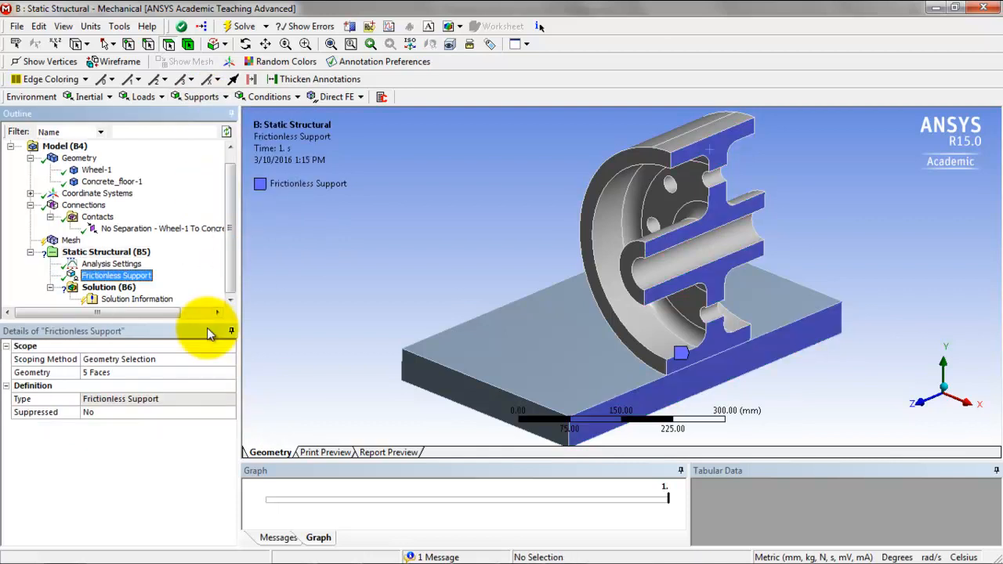
Apply a Fixed Support to the bottom face of the concrete floor.
middle_click_drag(456, 269, 461, 200)
left_click(614, 304)
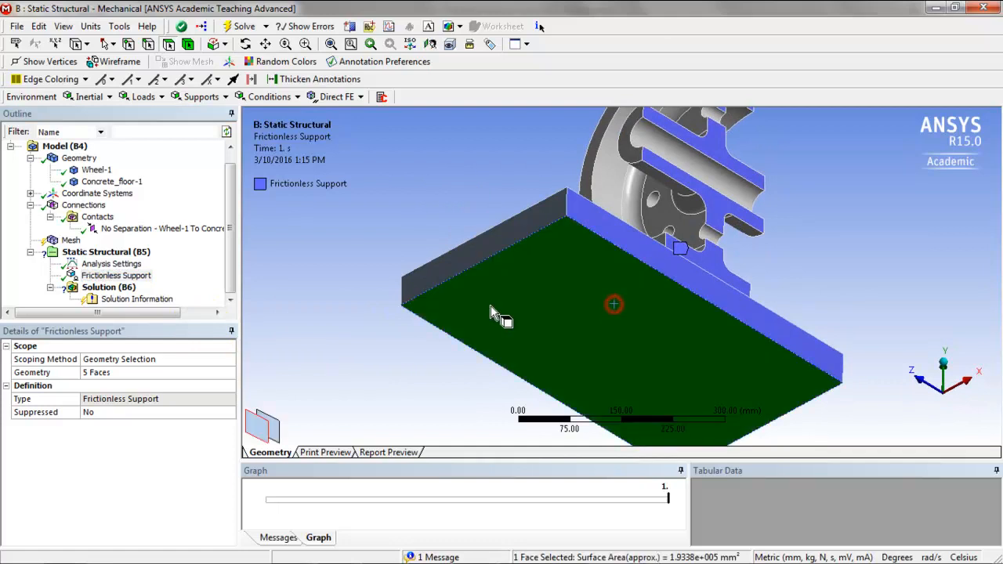
left_click(200, 97)
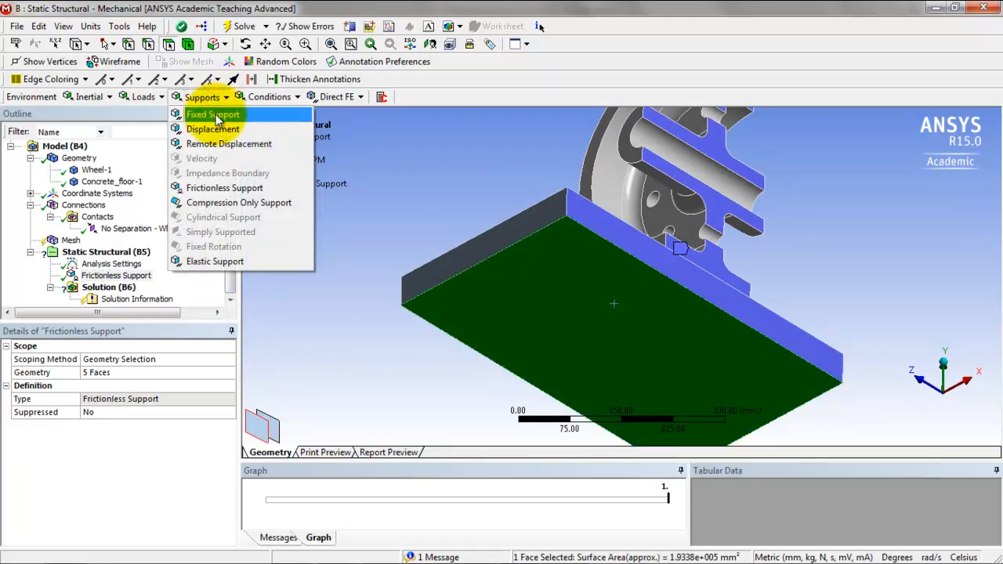
left_click(213, 115)
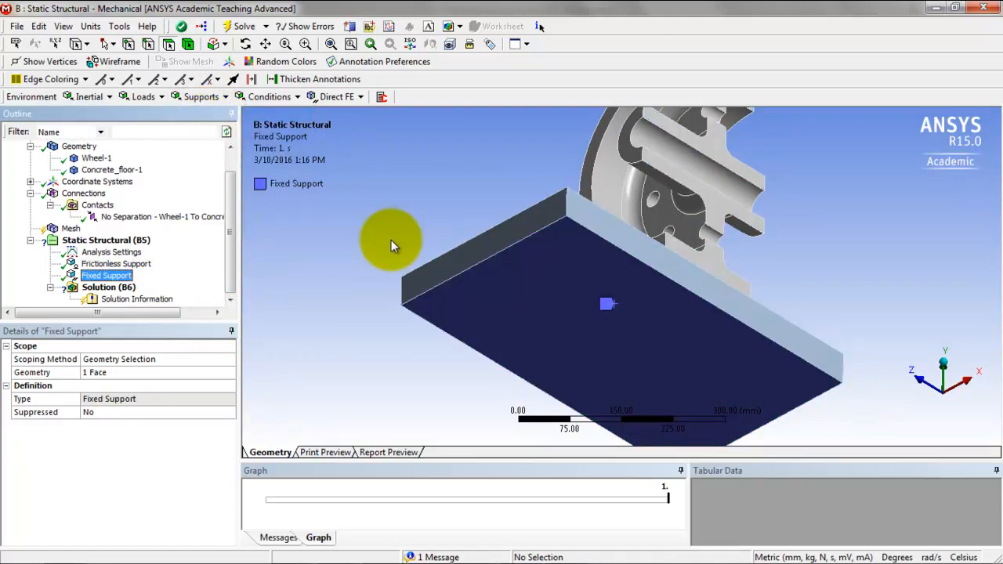
Check the loading specification for the bearing load in Applying Bearing Loads.pdf and return to Mechanical.
middle_click_drag(402, 224, 415, 279)
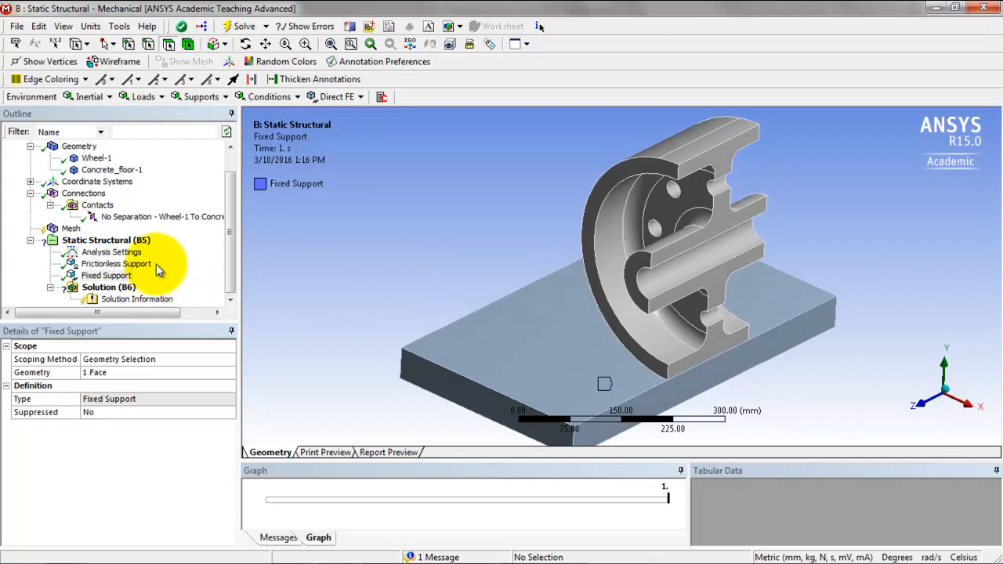
key("alt+Tab")
scroll(497, 403, "down", 3)
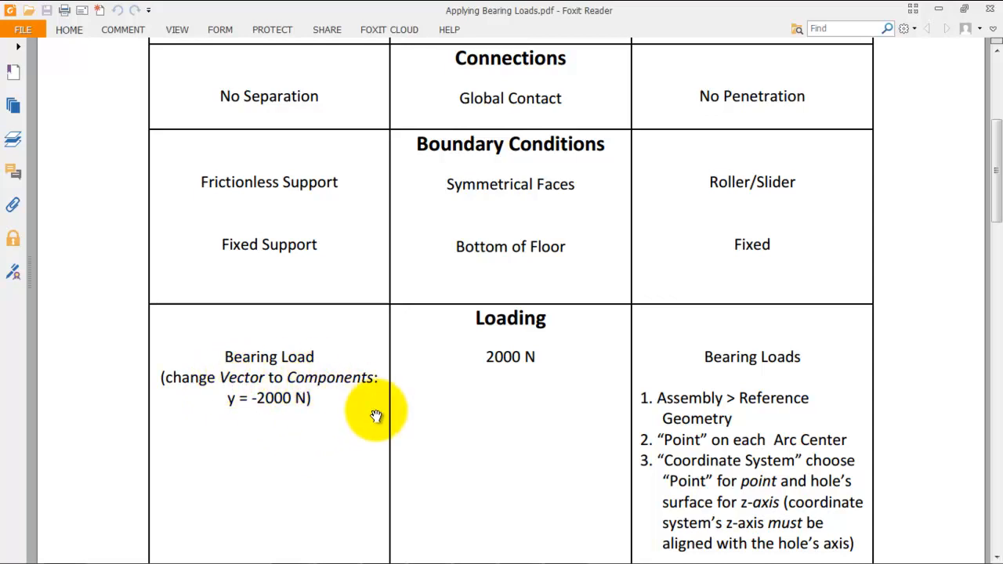
key("alt+Tab")
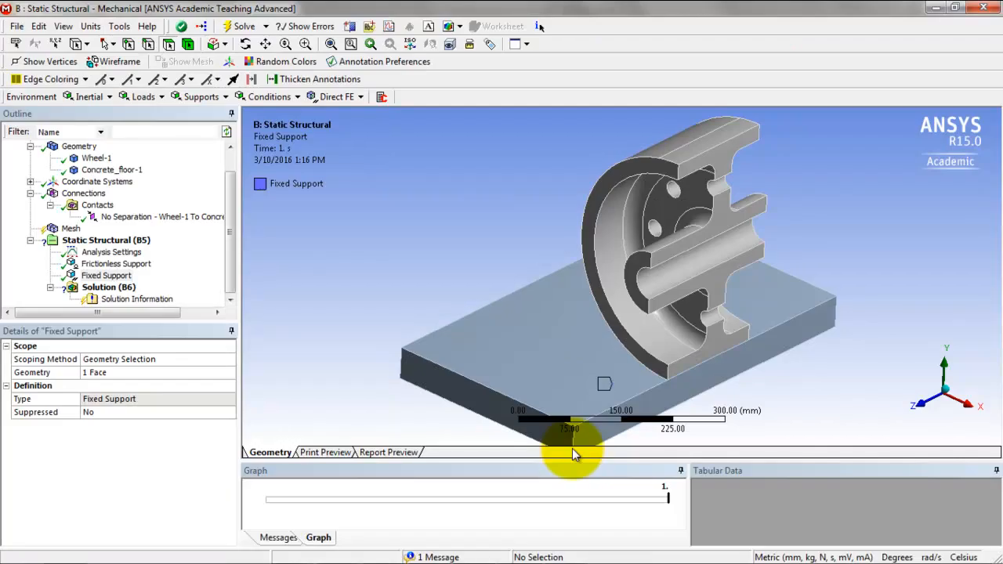
Apply a Bearing Load to the cylindrical inner face of the wheel's hub.
left_click(690, 270)
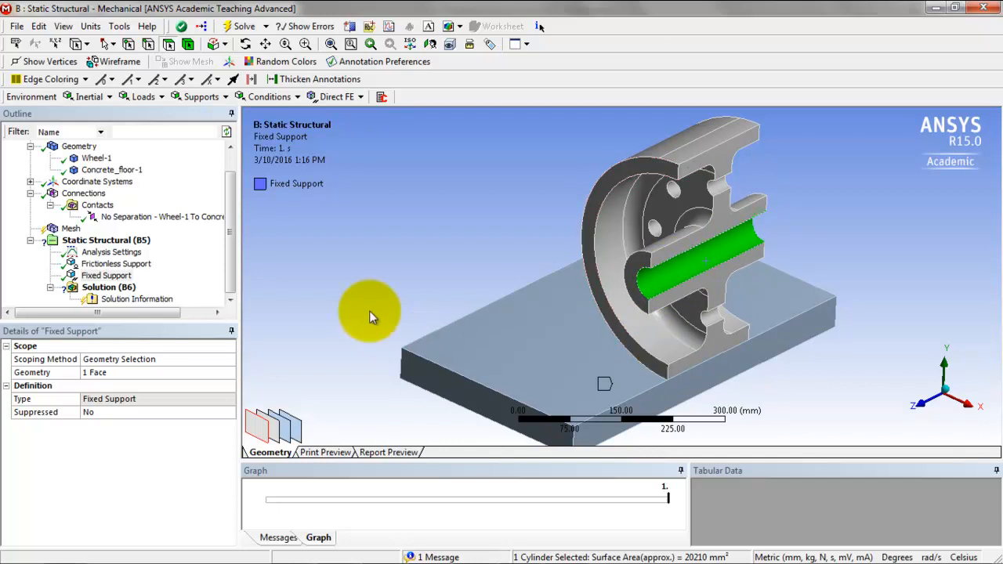
left_click(145, 97)
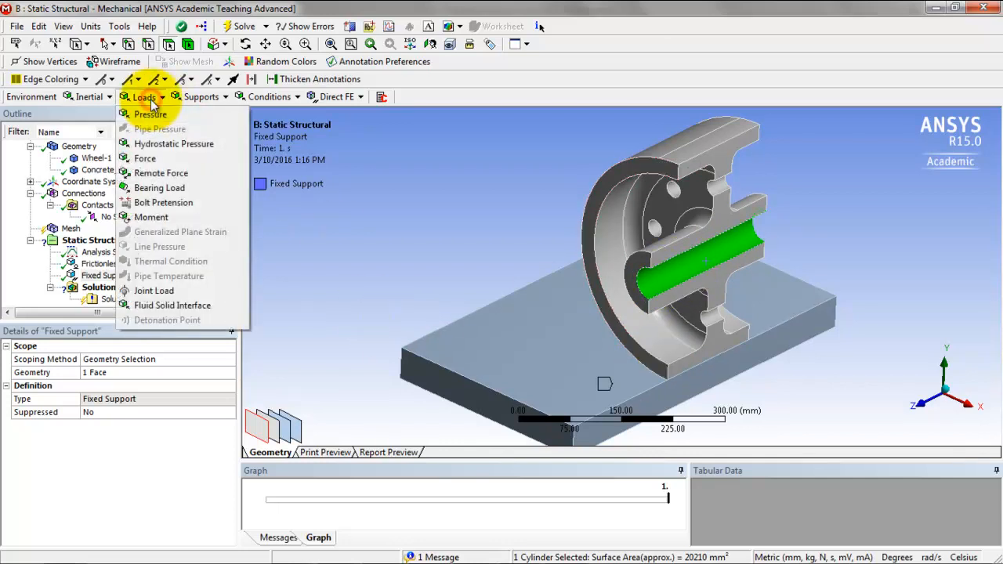
left_click(161, 189)
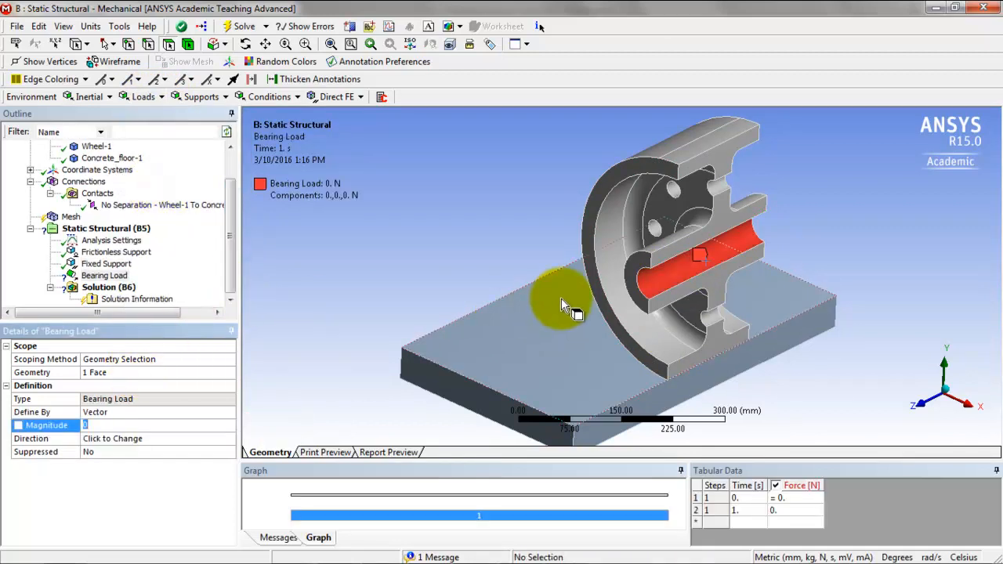
Define the bearing load by Components and set its Y Component to -2000 N.
left_click(121, 413)
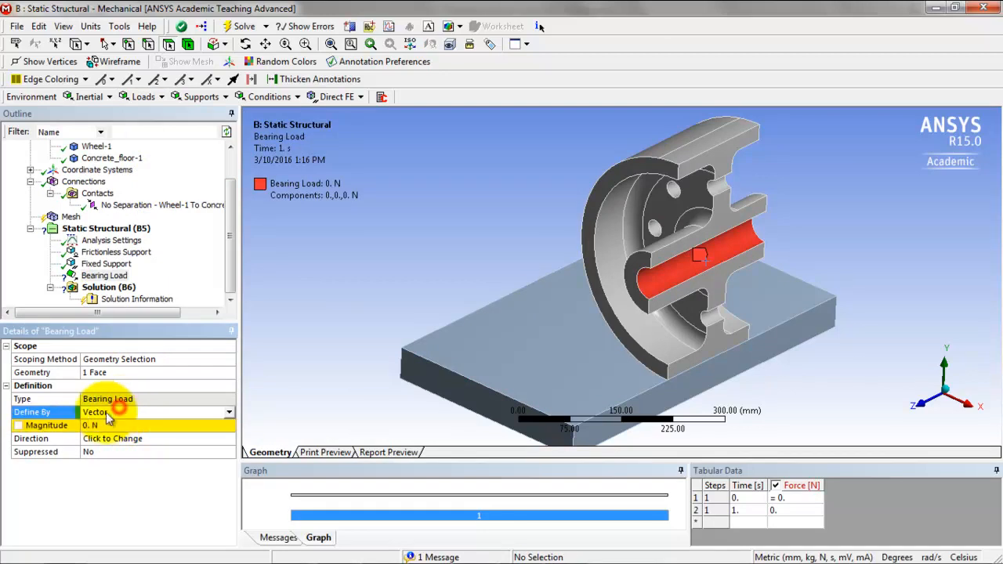
left_click(231, 413)
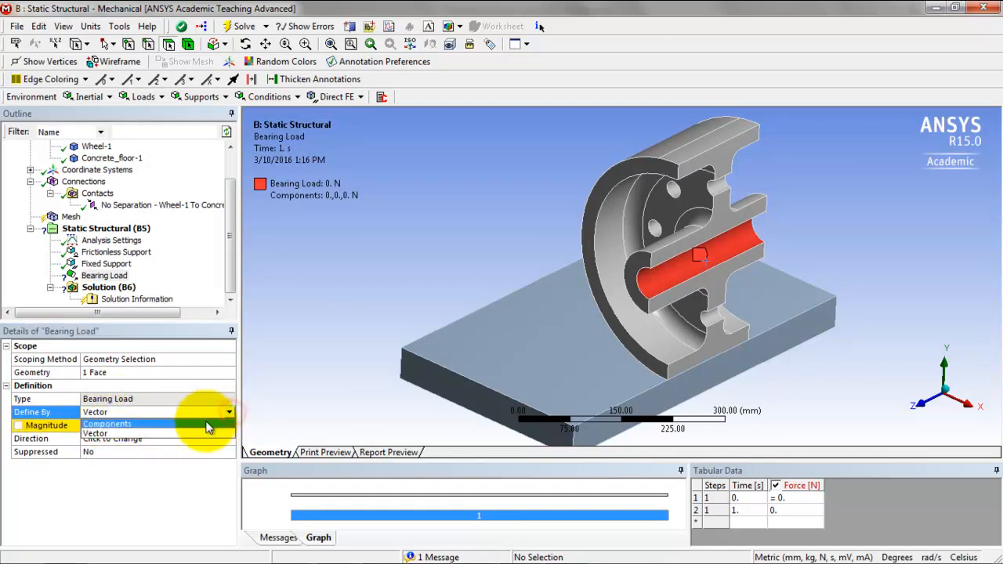
left_click(196, 423)
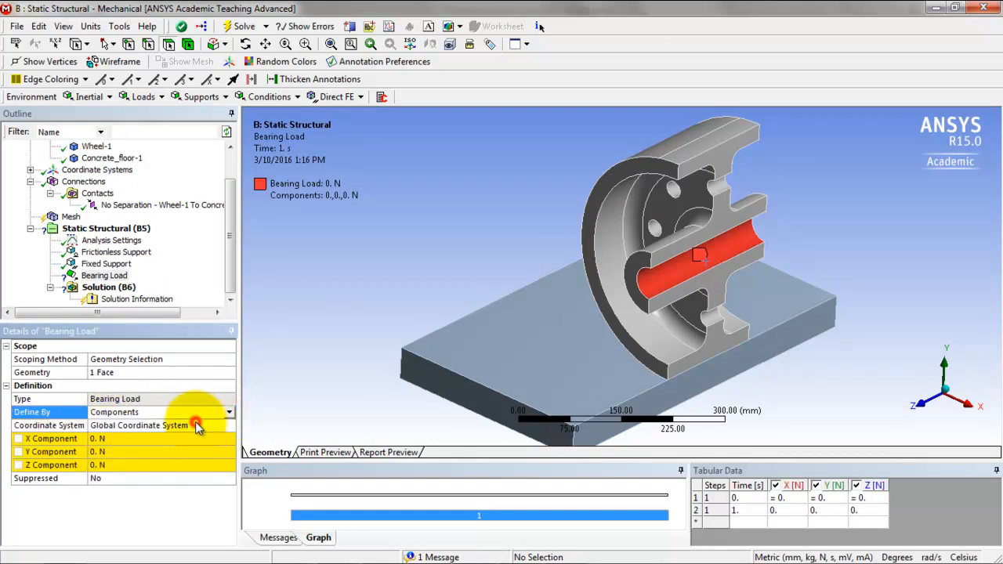
left_click(92, 452)
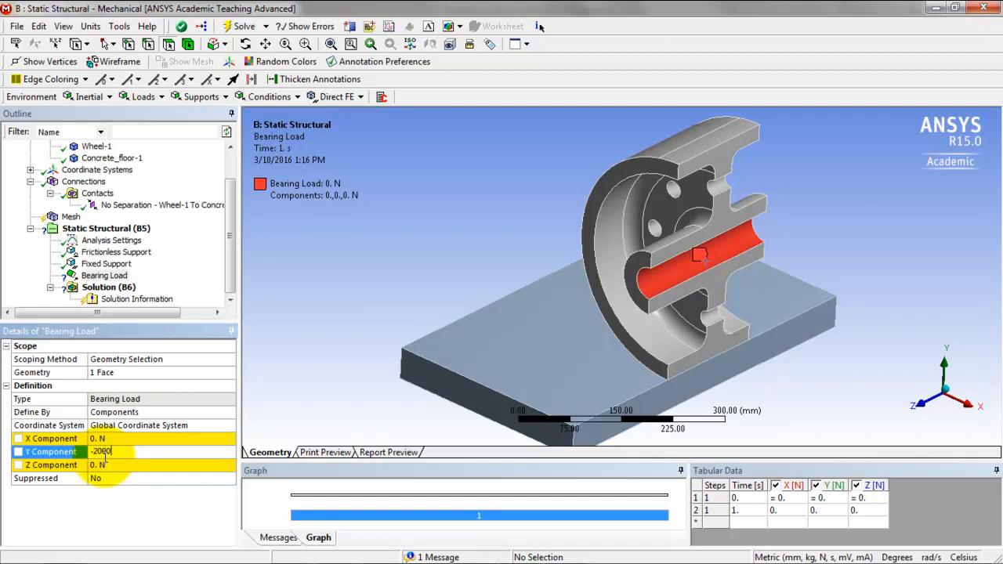
type("-2000")
key("Return")
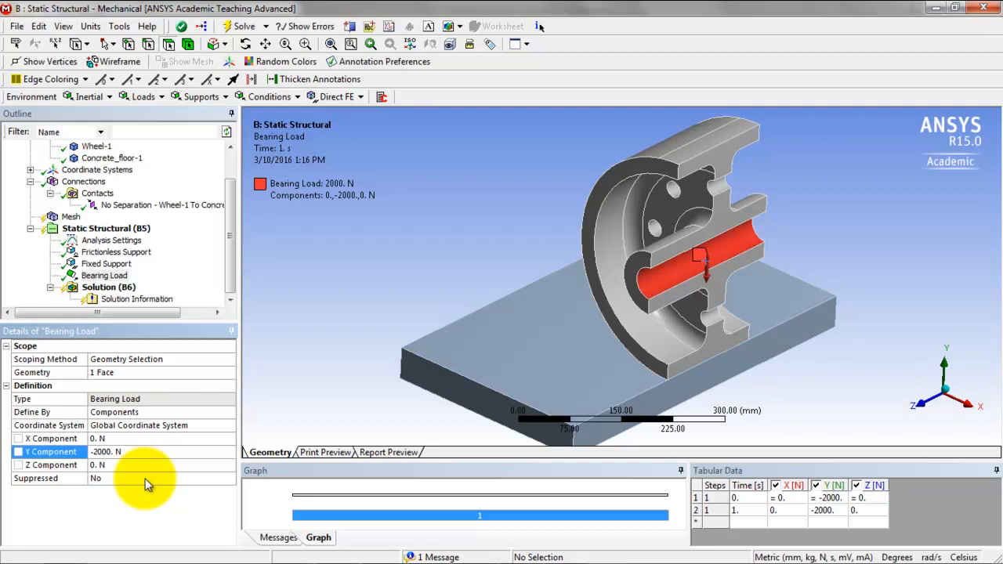
Switch to Applying Bearing Loads.pdf, check the main mesh and refinement settings, and return to Mechanical.
key("alt+Tab")
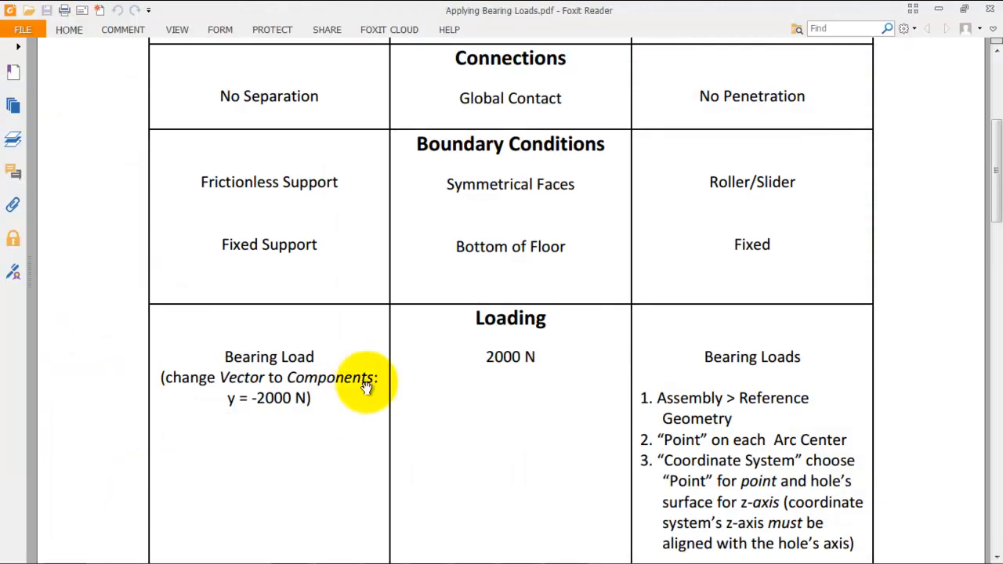
scroll(369, 392, "down", 4)
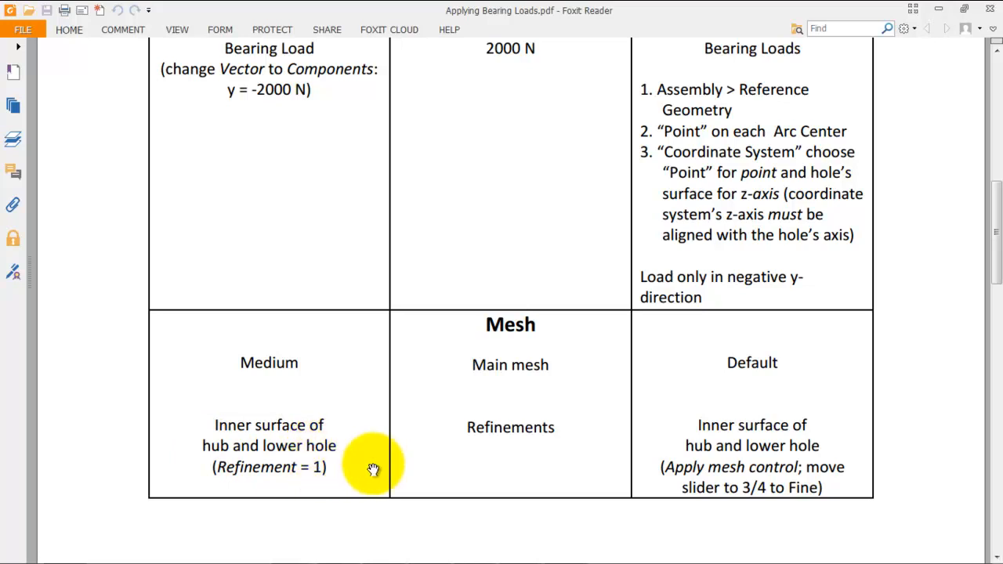
key("alt+Tab")
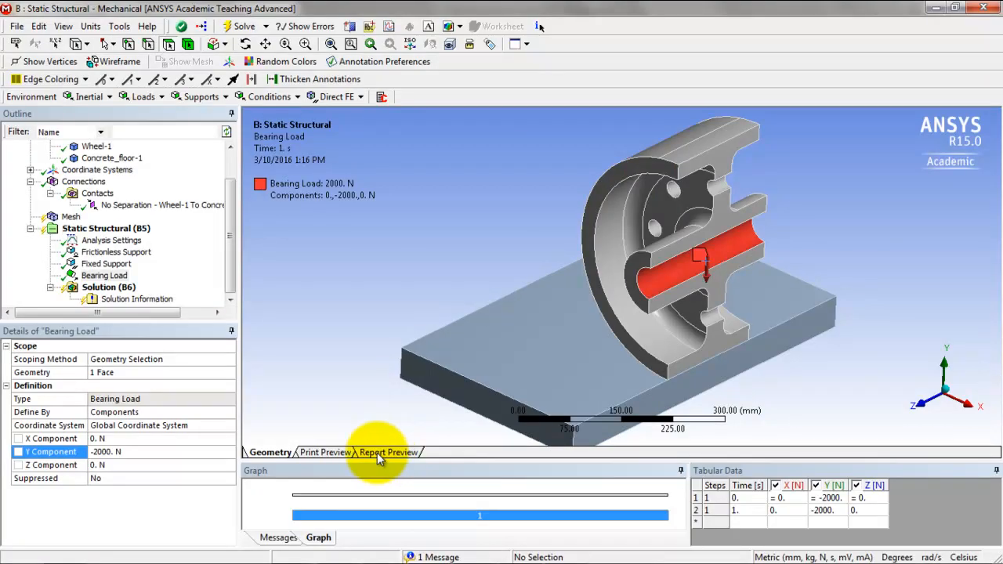
Set the mesh sizing's Relevance Center to Medium.
left_click(69, 218)
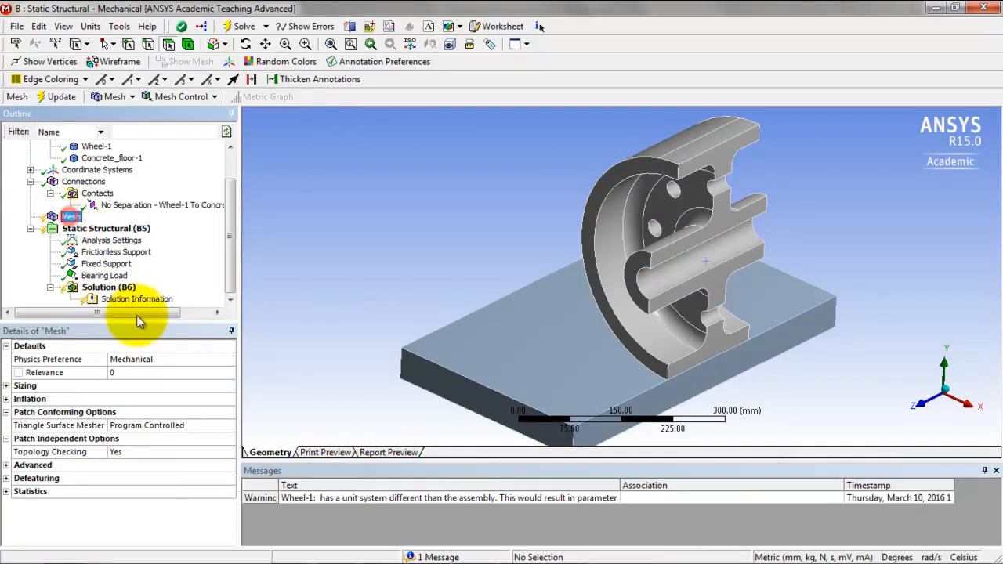
left_click(8, 386)
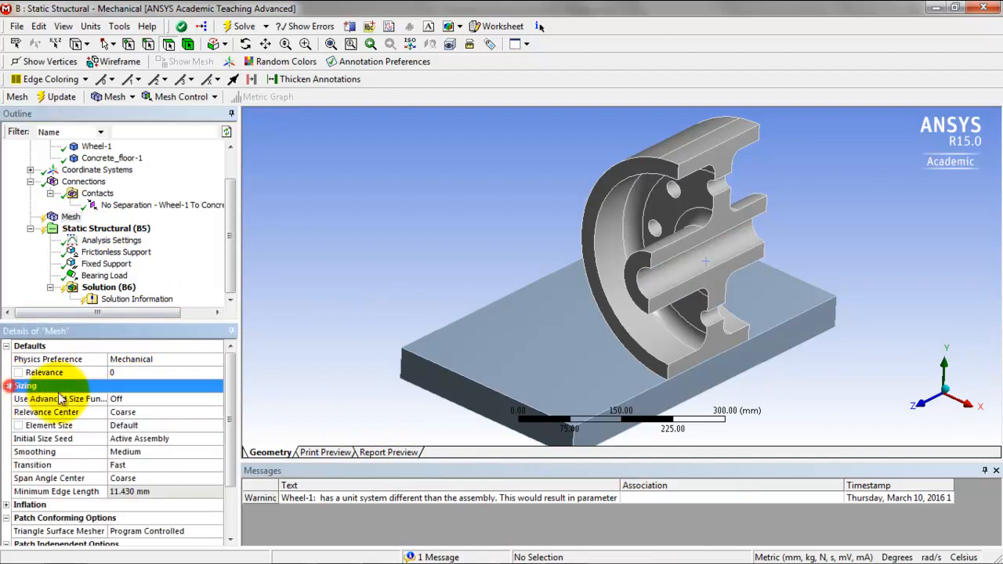
left_click(217, 413)
left_click(217, 413)
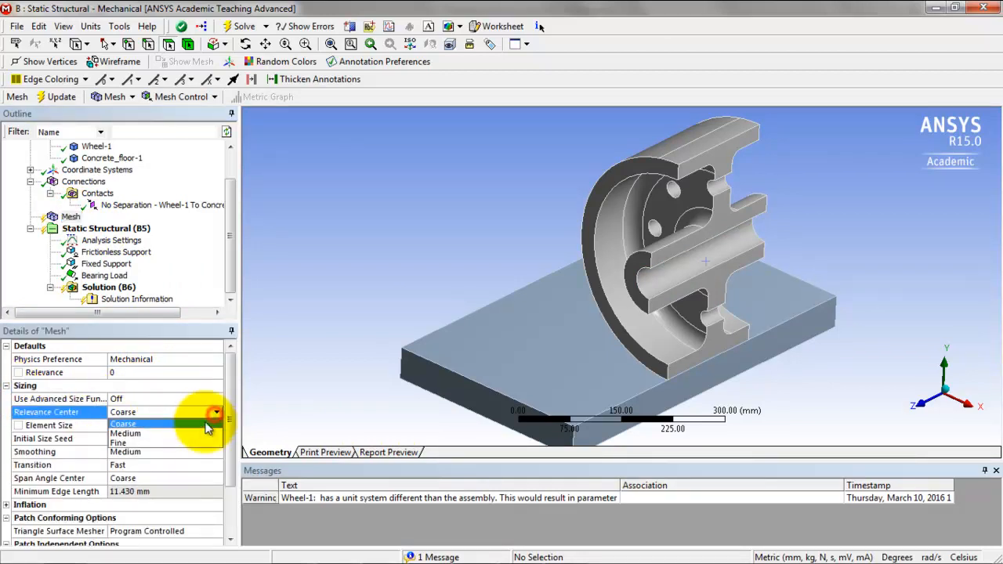
left_click(197, 431)
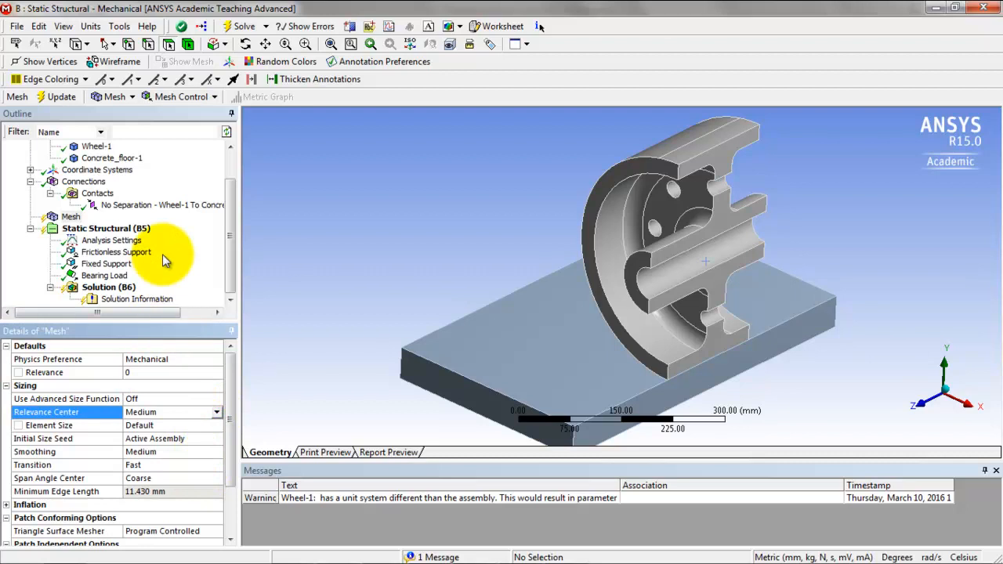
Add a Total Deformation result for all bodies to the solution and solve the analysis.
left_click(110, 288)
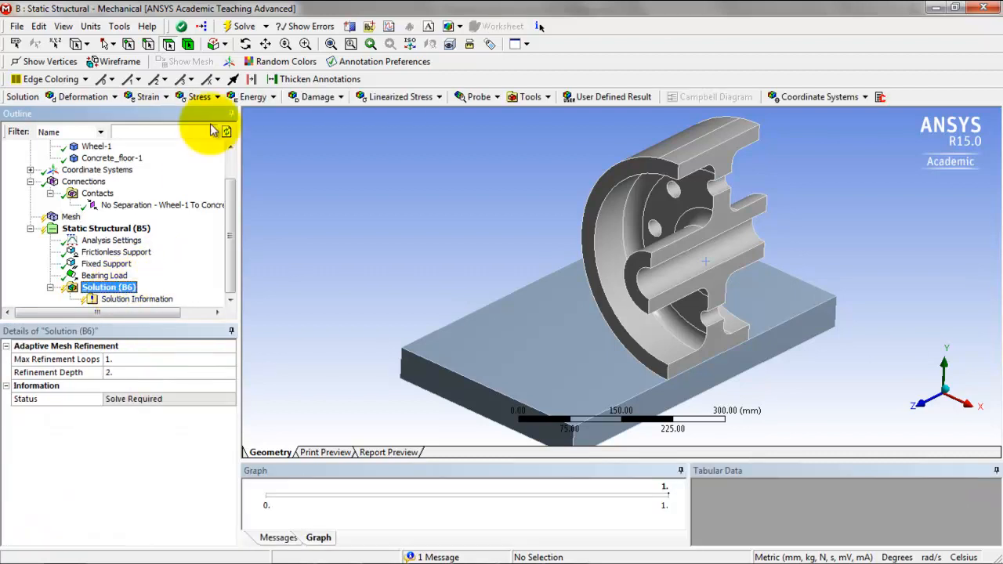
left_click(83, 97)
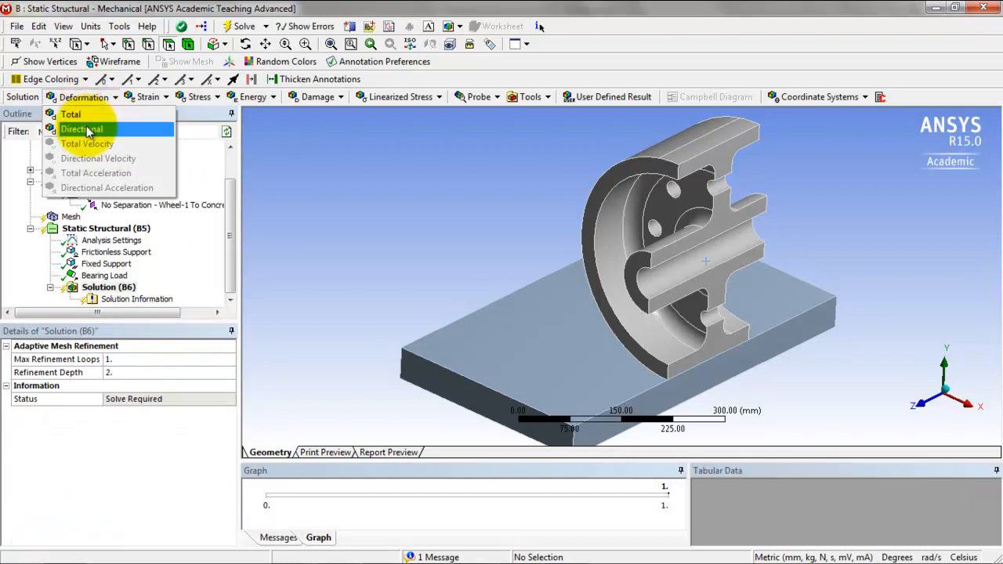
left_click(106, 116)
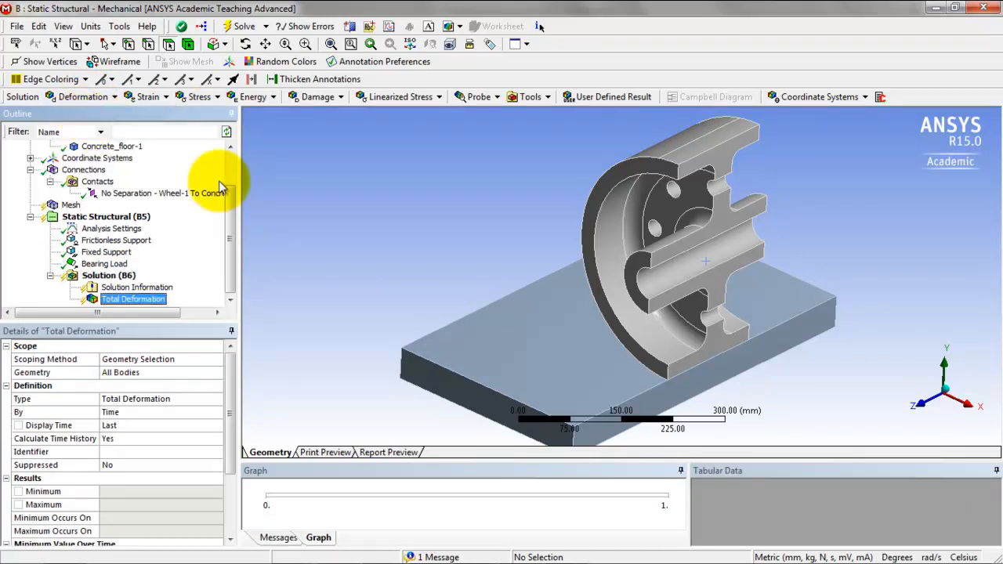
left_click(129, 300)
right_click(129, 301)
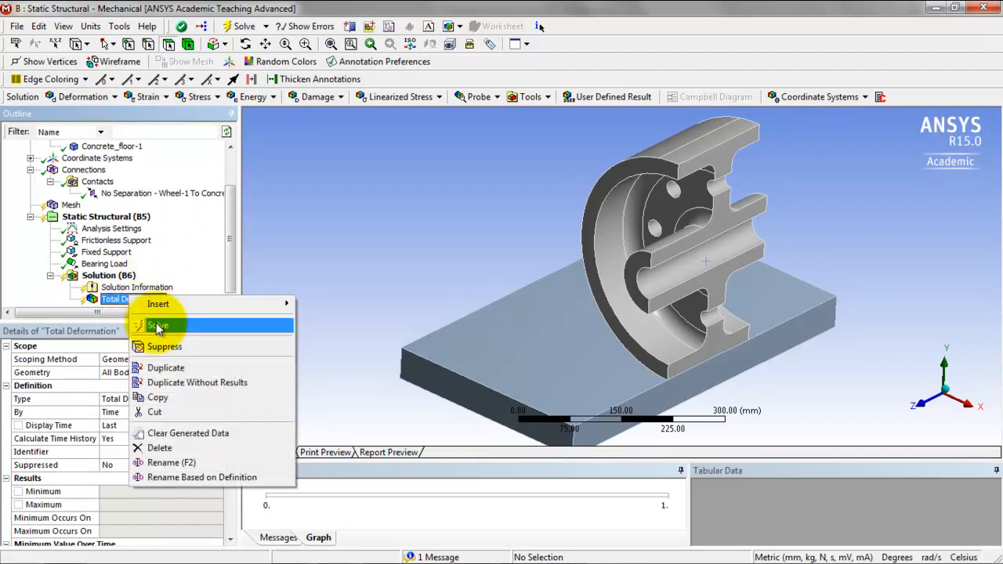
left_click(351, 323)
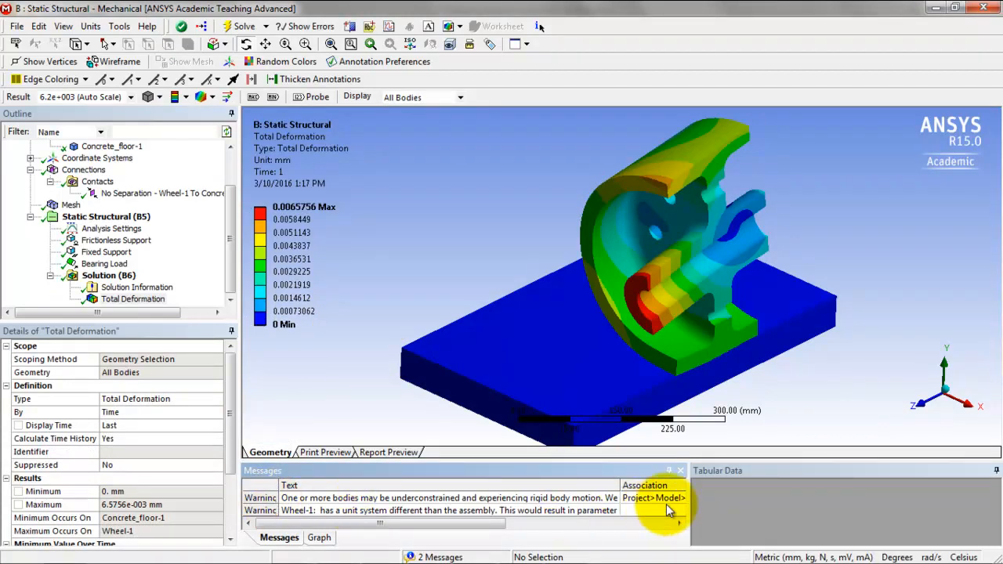
Read the full text of the rigid body motion warning and examine the deformed wheel and floor from another angle.
left_click_drag(690, 502, 712, 500)
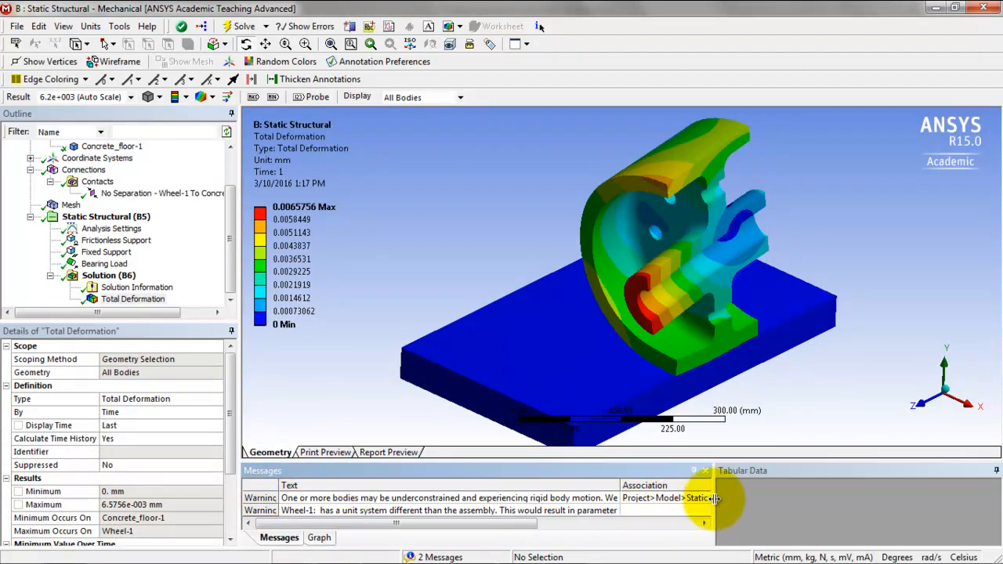
left_click(316, 499)
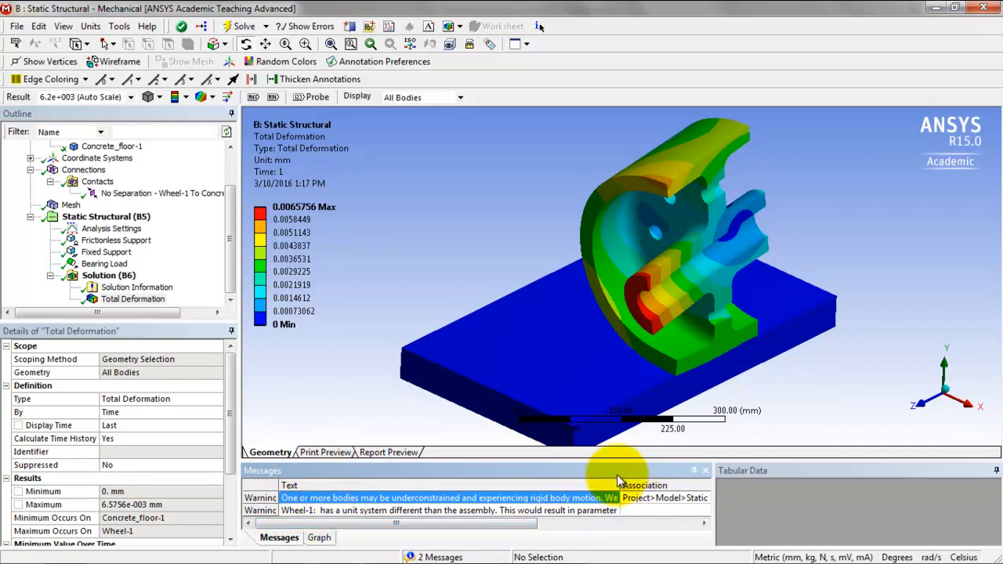
double_click(598, 500)
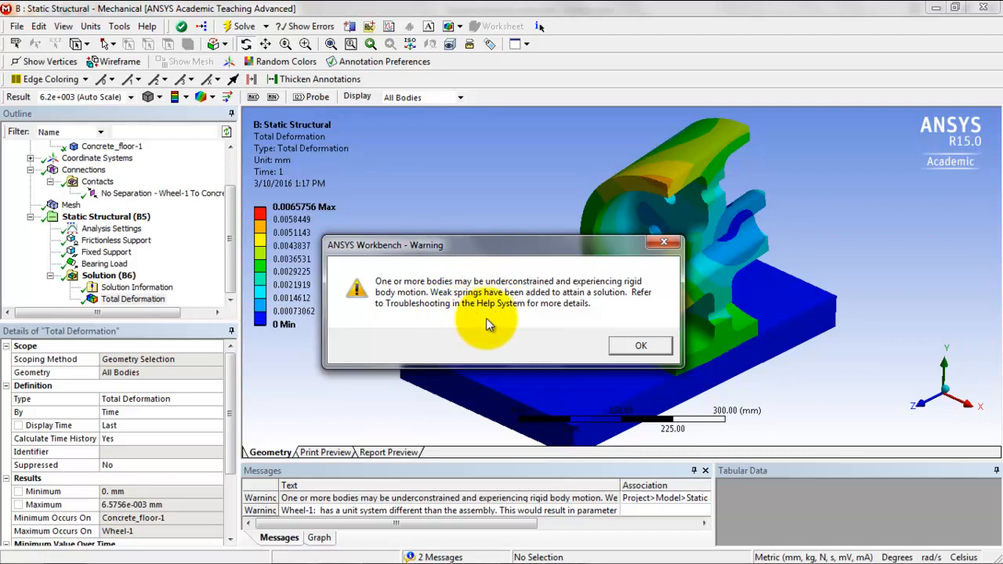
left_click(639, 346)
left_click_drag(627, 348, 590, 354)
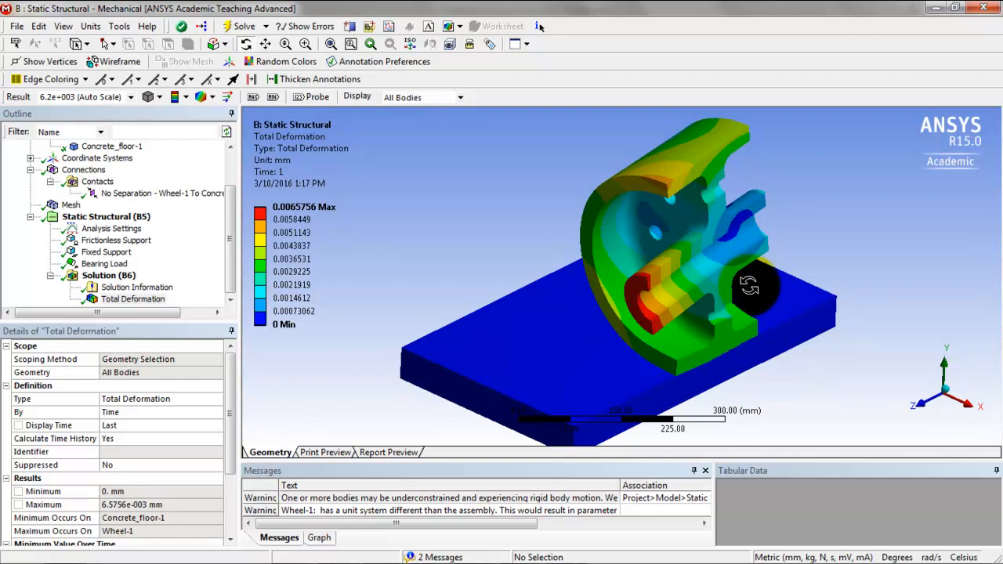
left_click_drag(789, 287, 549, 407)
double_click(483, 498)
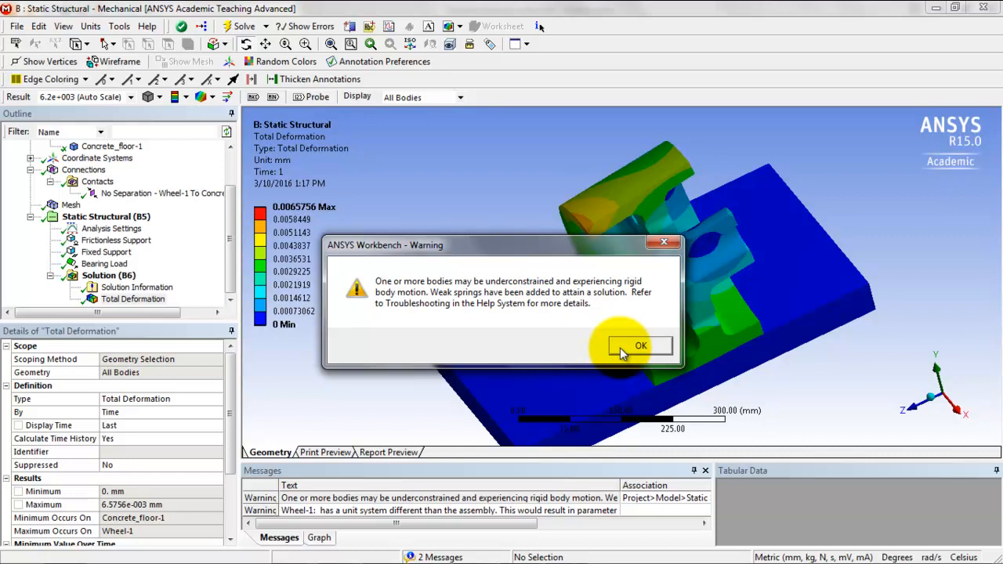
left_click(639, 347)
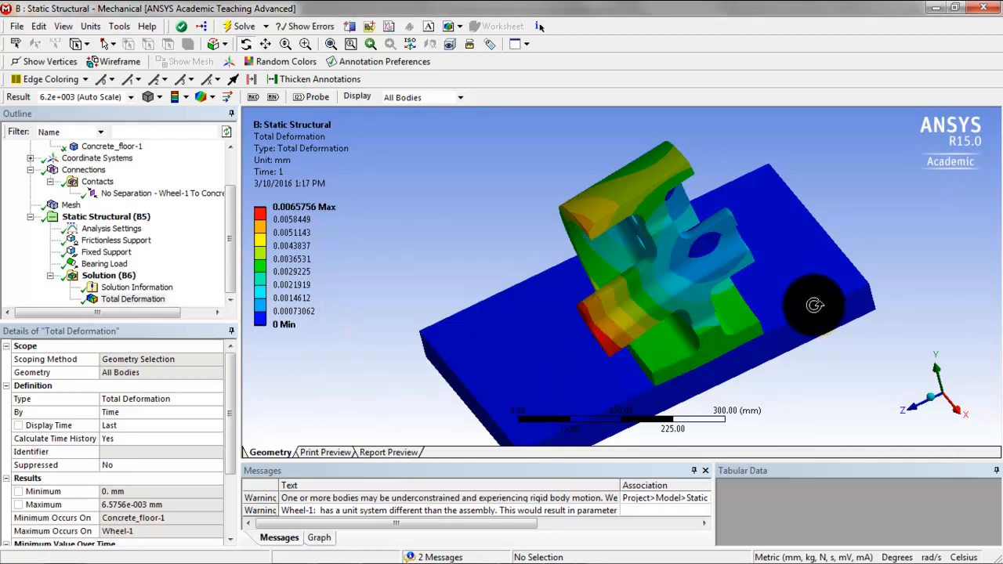
Apply a second Frictionless Support to the flat web face with the holes on the wheel's far side.
mouse_move(828, 276)
left_mouse_down()
mouse_move(775, 334)
mouse_move(754, 325)
mouse_move(731, 247)
mouse_move(580, 224)
mouse_move(580, 234)
left_mouse_up()
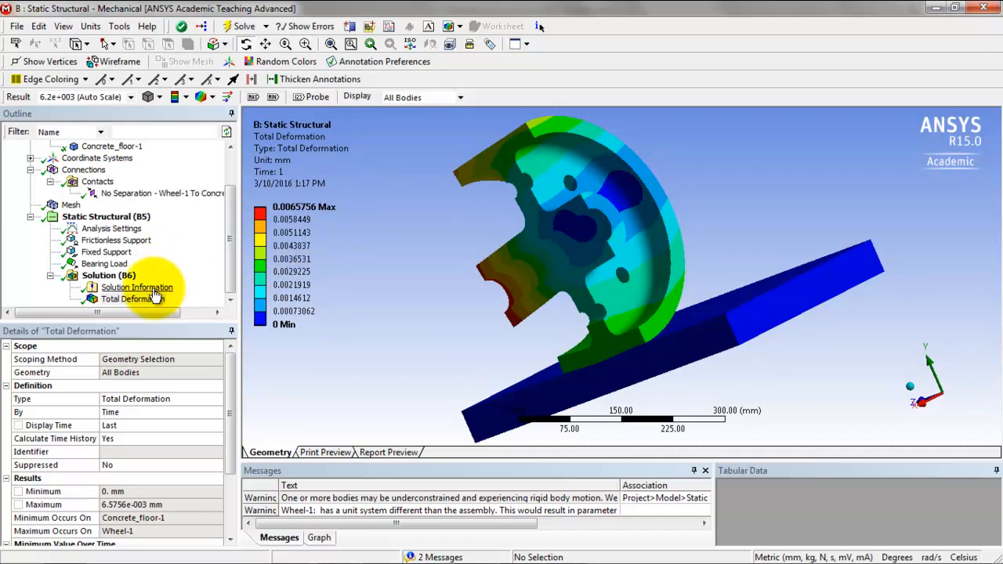
left_click(107, 216)
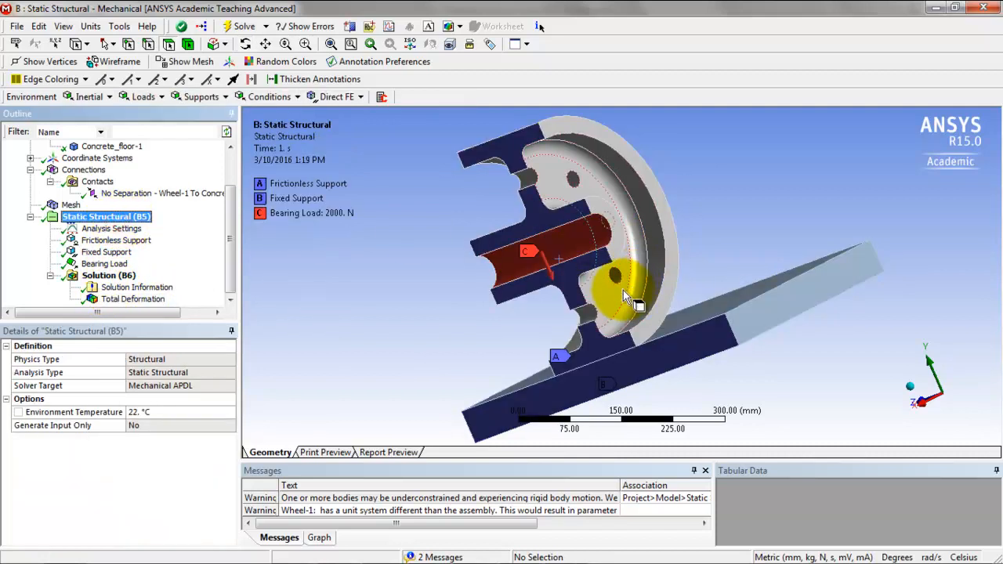
left_click(600, 293)
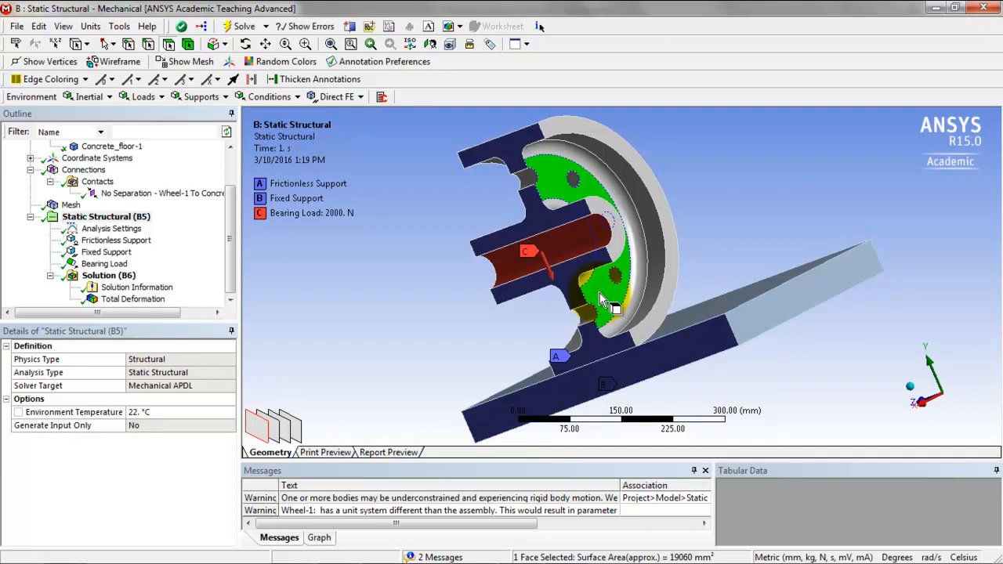
left_click(200, 96)
left_click(209, 188)
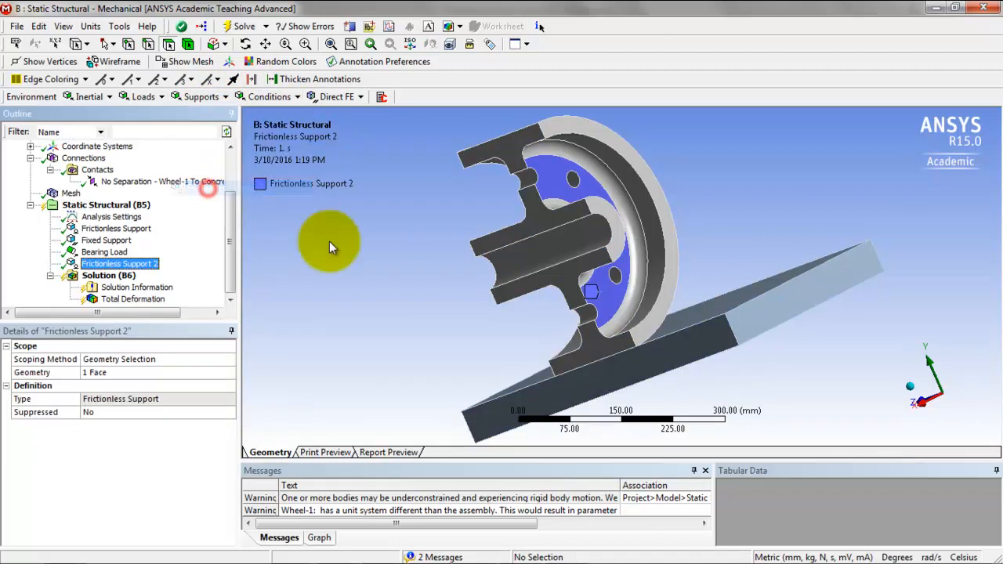
Solve the analysis again to update the Total Deformation result with the additional wheel support.
middle_click_drag(699, 255, 370, 315)
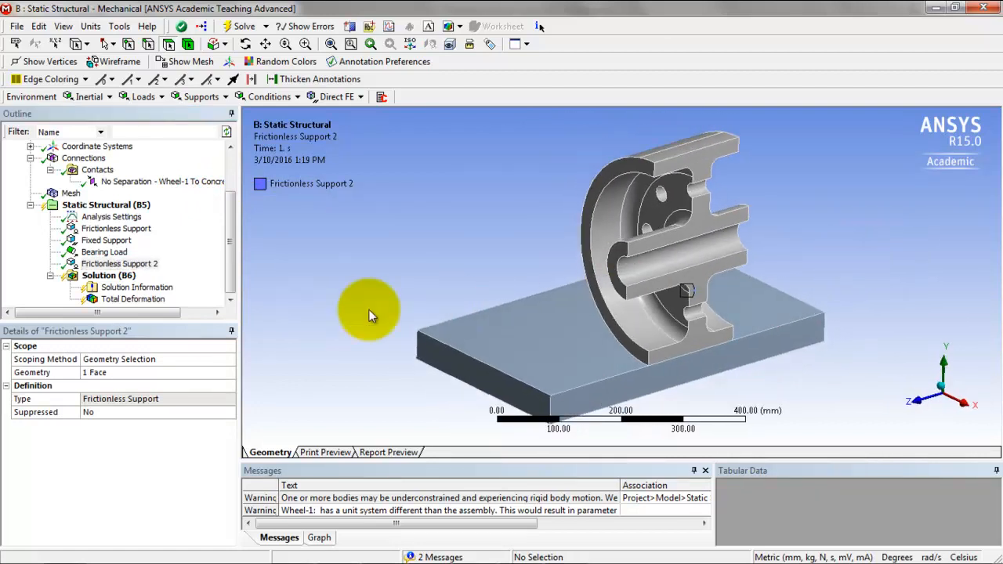
left_click(122, 298)
right_click(125, 299)
left_click(174, 327)
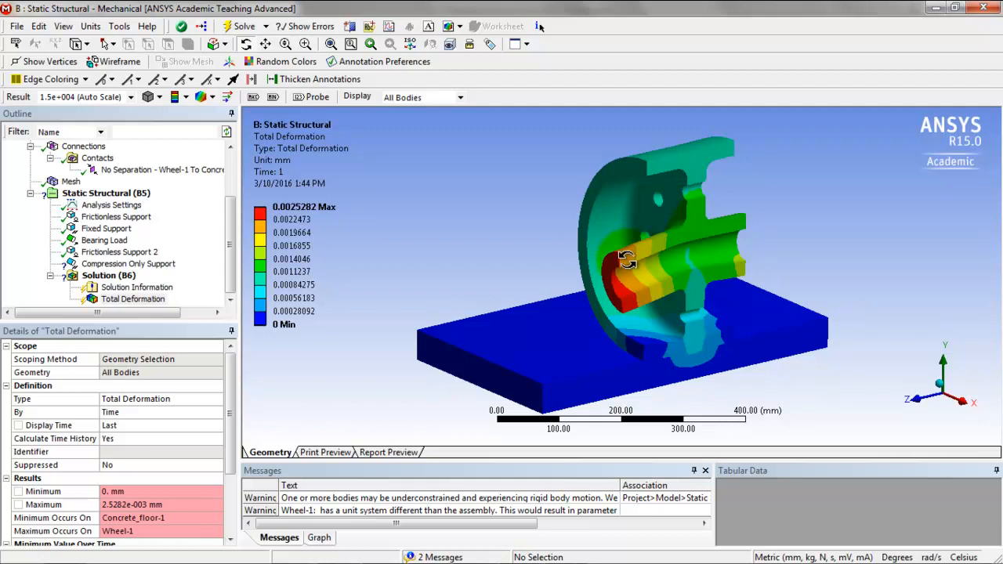
View the assembly straight along the X axis and label the maximum on the Total Deformation result.
left_click(961, 401)
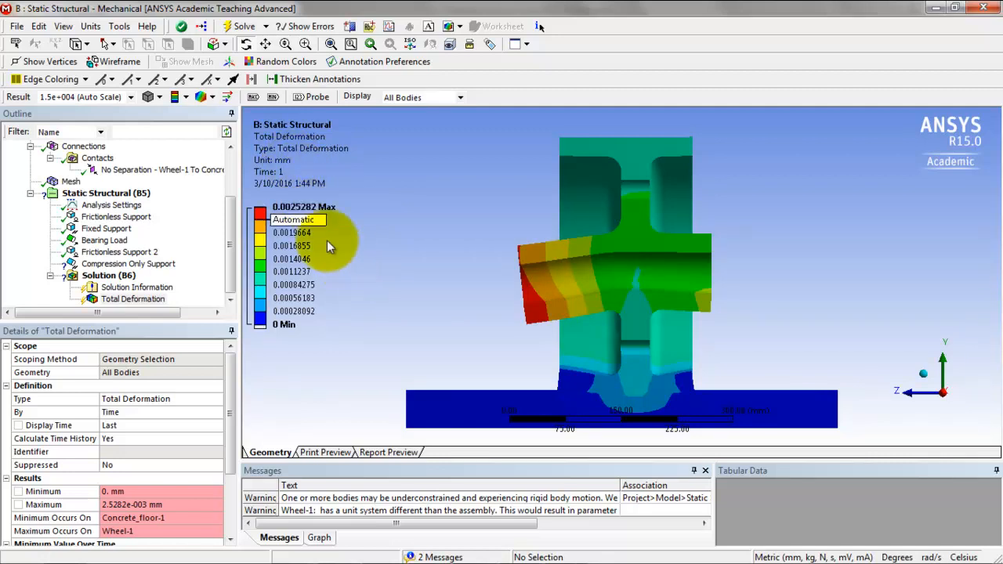
left_click(257, 98)
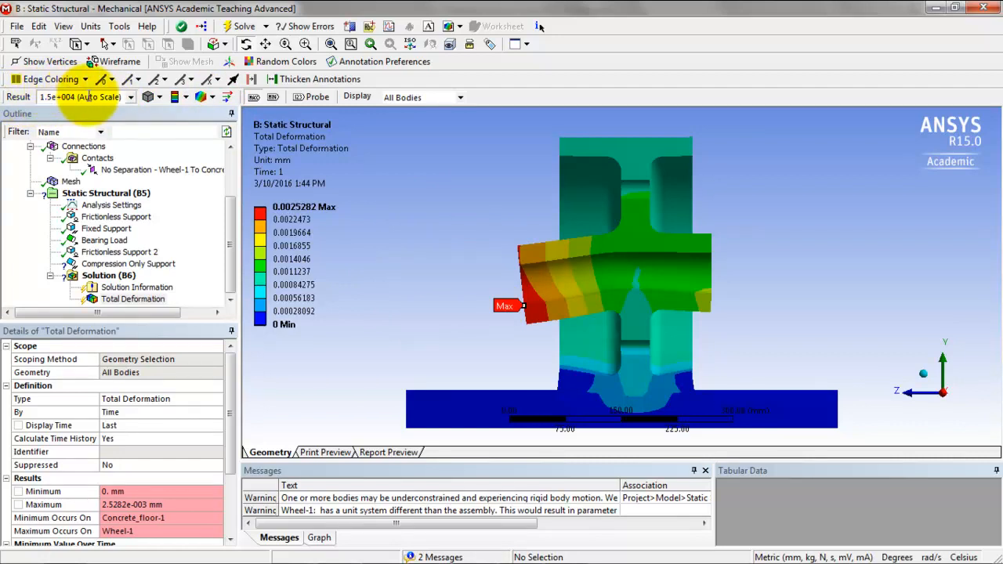
Compare the Total Deformation plot at true scale, 2x, 5x and 0.5x auto, ending on the auto scale.
left_click(130, 97)
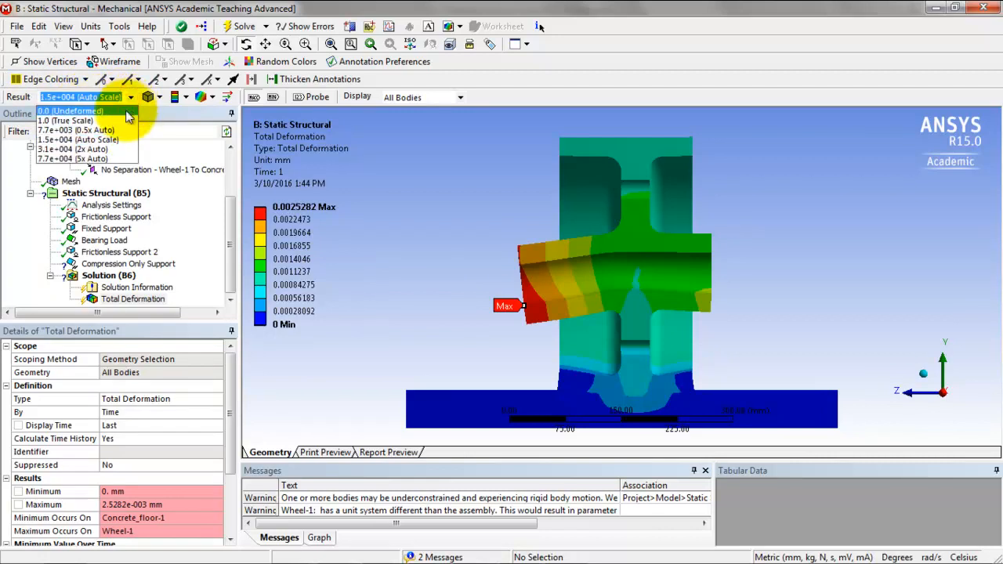
left_click(76, 121)
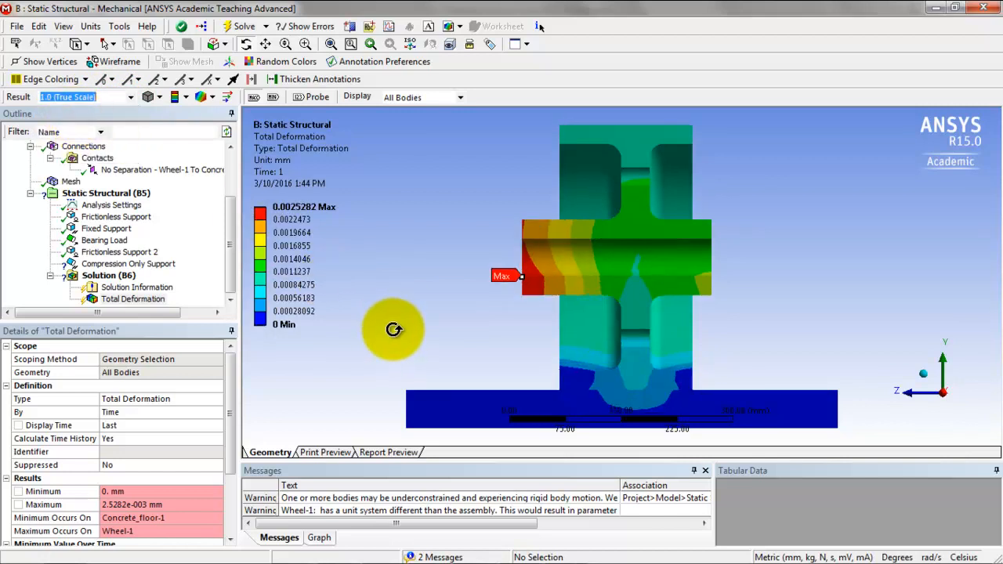
left_click(130, 97)
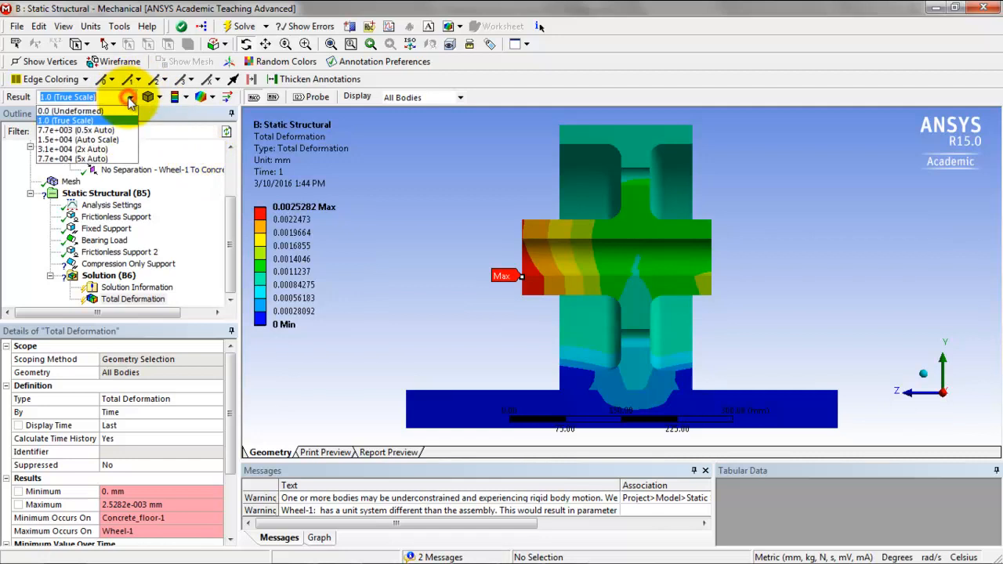
left_click(114, 148)
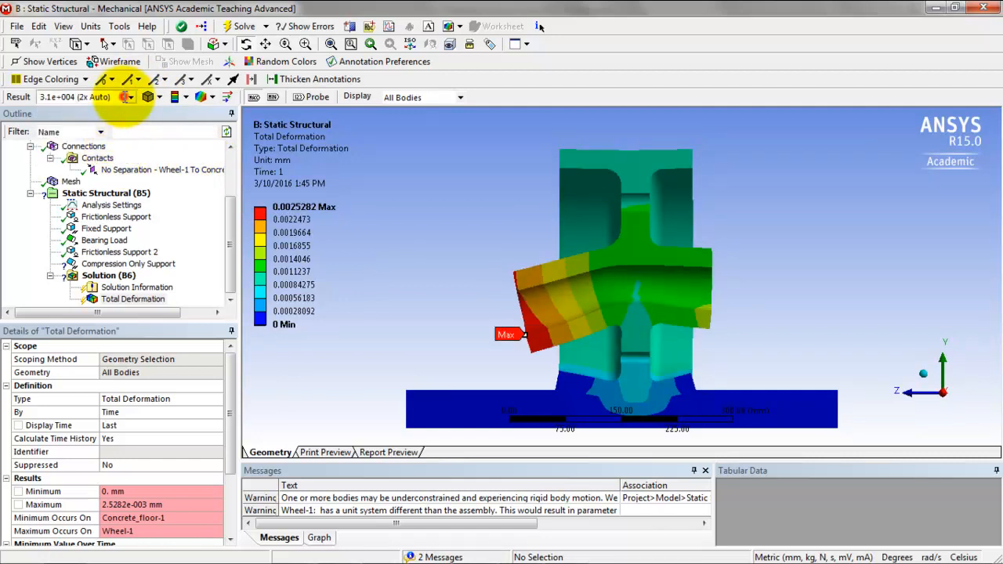
left_click(130, 97)
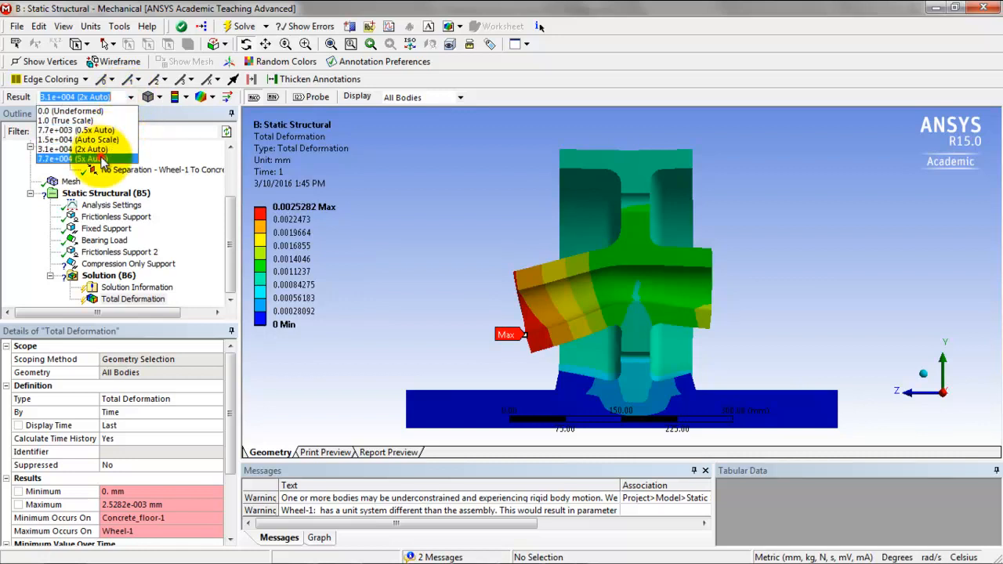
left_click(101, 159)
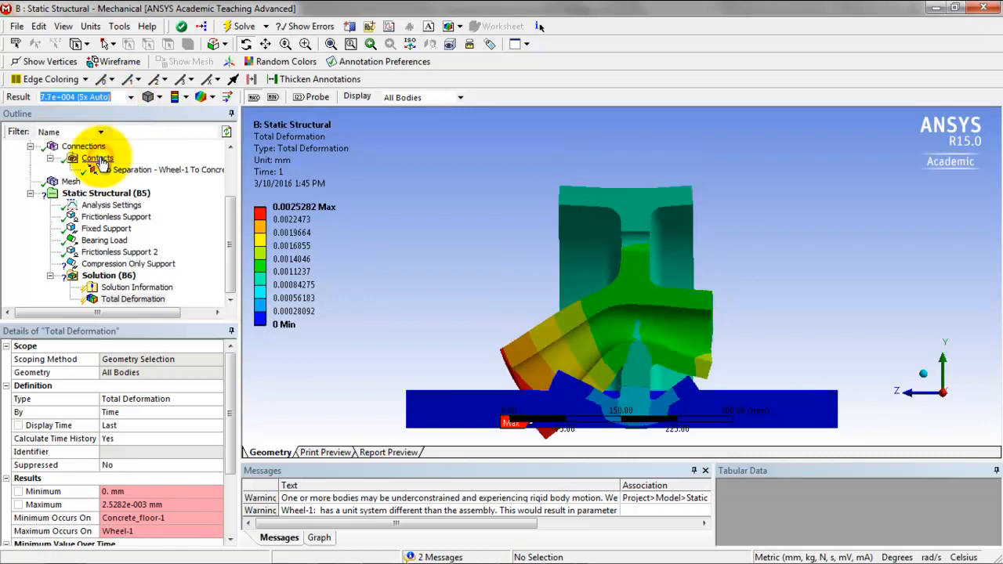
left_click(129, 98)
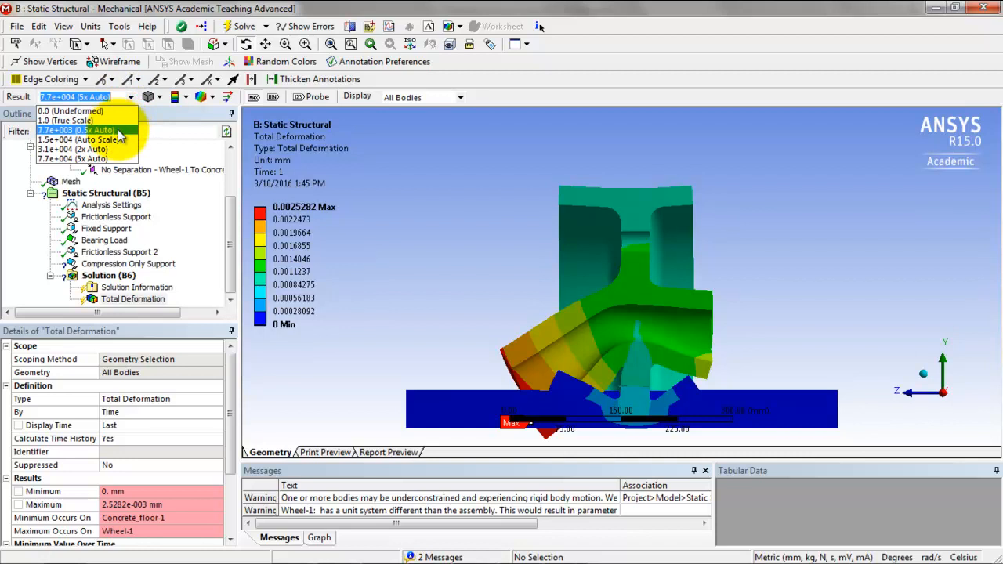
left_click(86, 131)
left_click(129, 97)
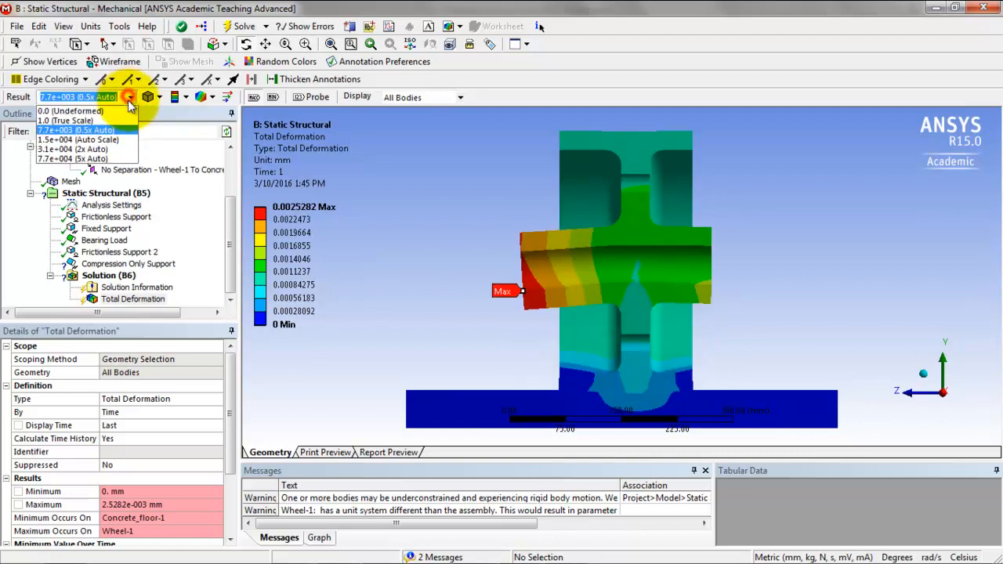
left_click(118, 137)
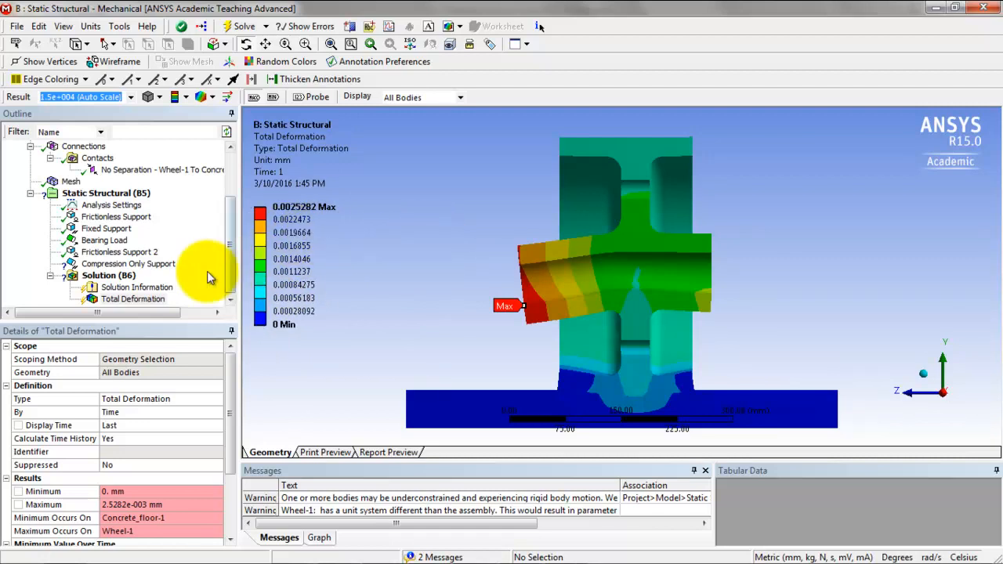
Delete the unassigned Compression Only Support from the static structural analysis.
left_click(154, 267)
right_click(154, 269)
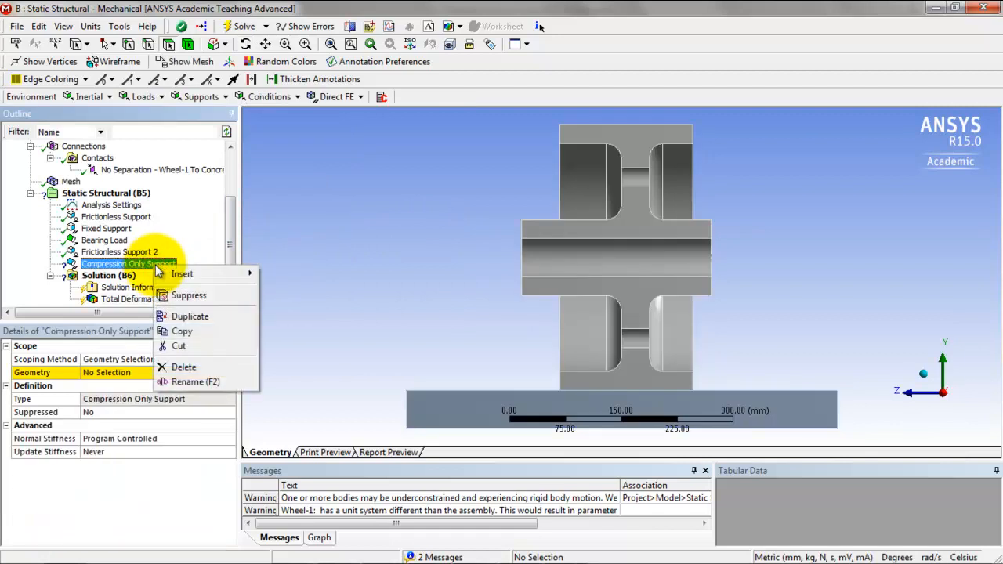
left_click(189, 366)
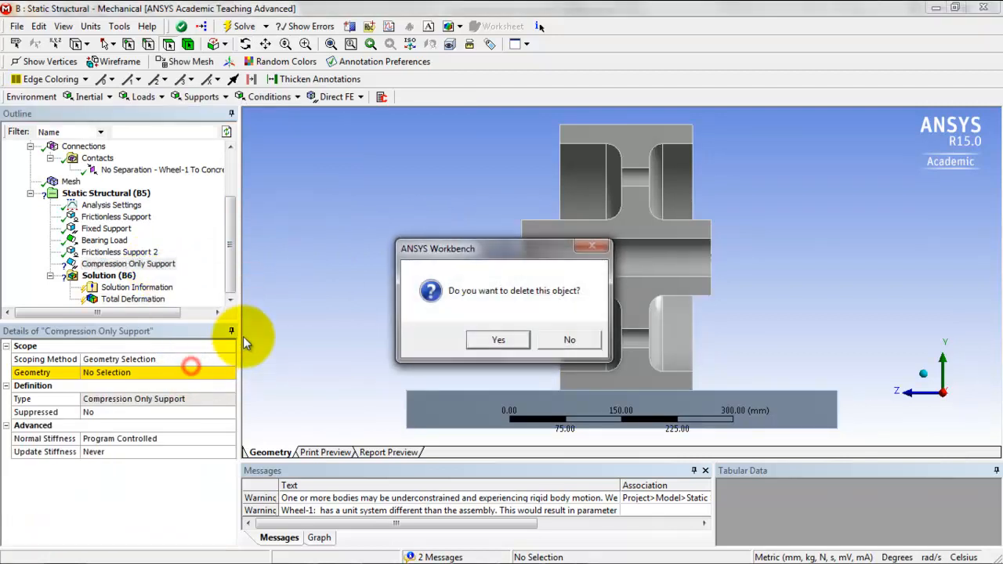
left_click(498, 341)
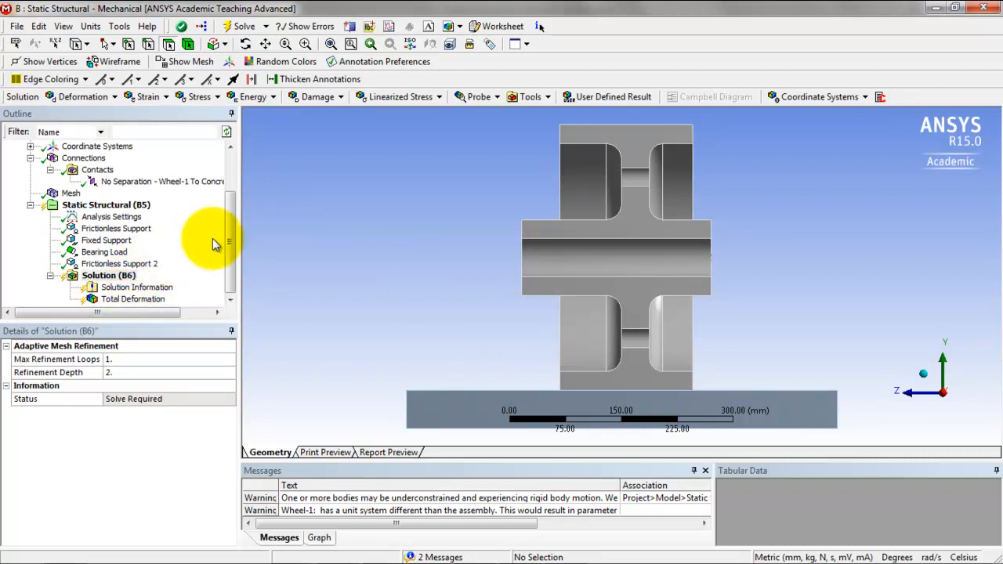
Check the mesh requirements in the Applying Bearing Loads PDF in Foxit Reader, and return to ANSYS Mechanical's Total Deformation result.
key("alt+Tab")
key("alt+Tab")
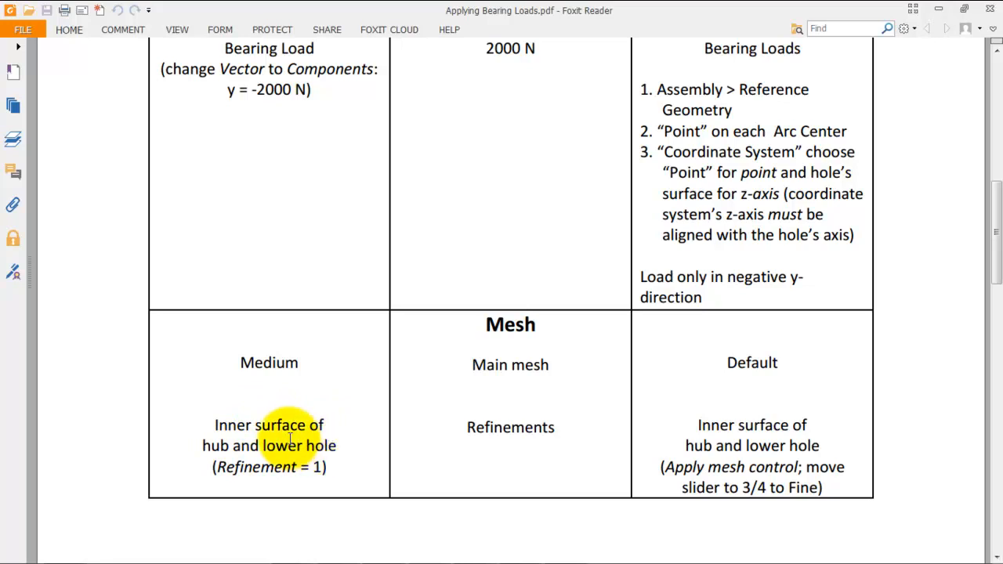
key("alt+Tab")
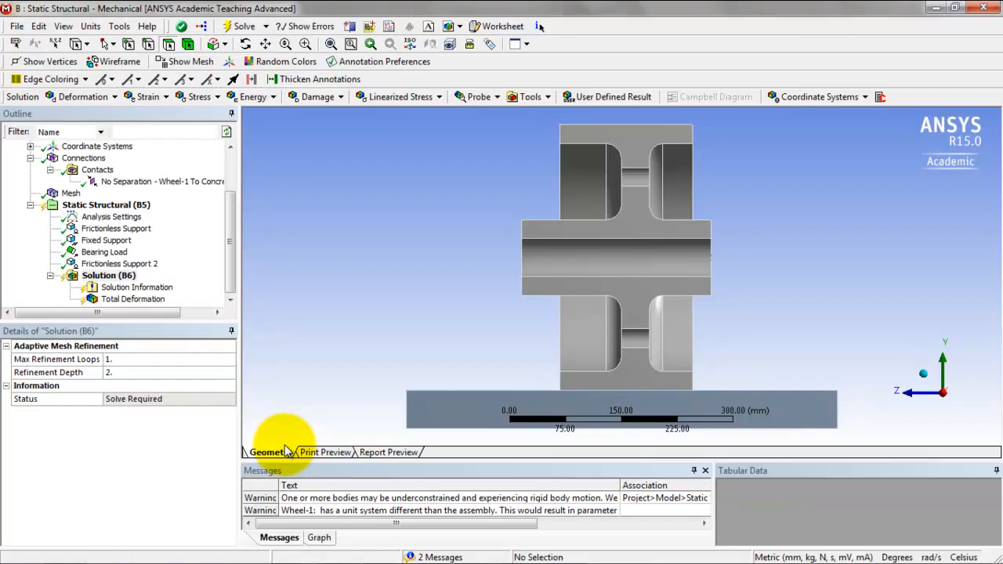
left_click(141, 299)
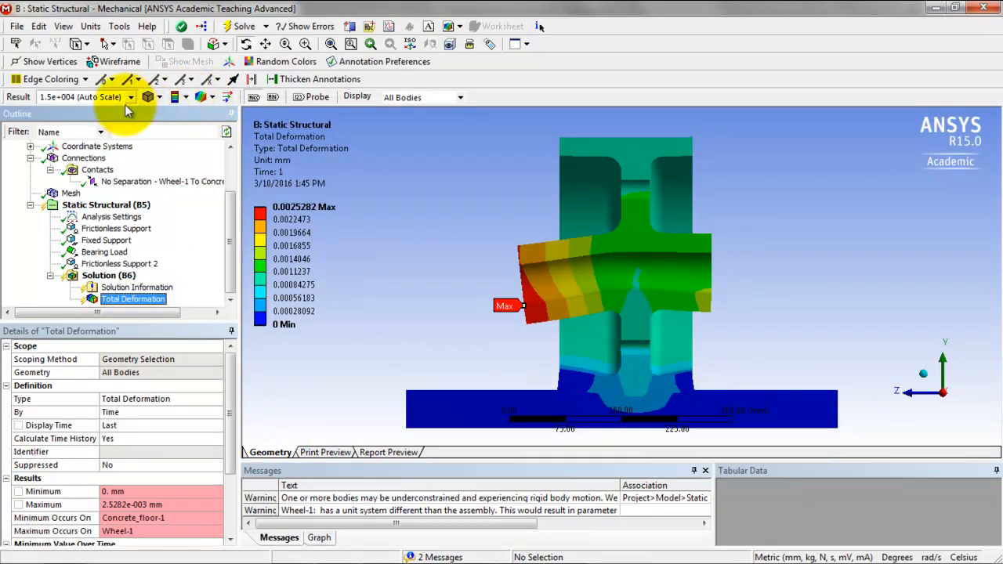
Add an Equivalent (von-Mises) Stress result for all bodies to the solution and solve the analysis.
left_click(108, 275)
left_click(201, 96)
left_click(213, 115)
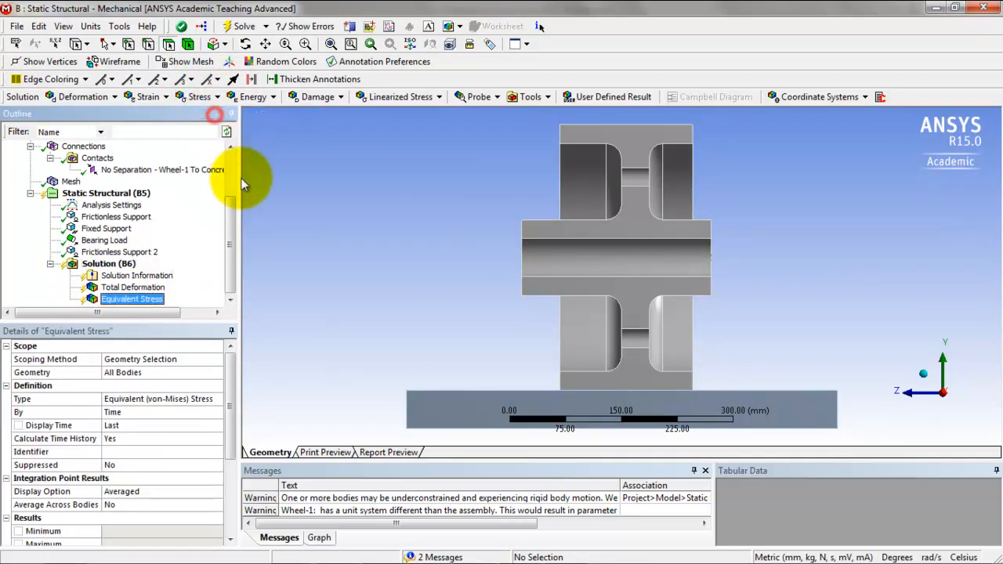
right_click(133, 302)
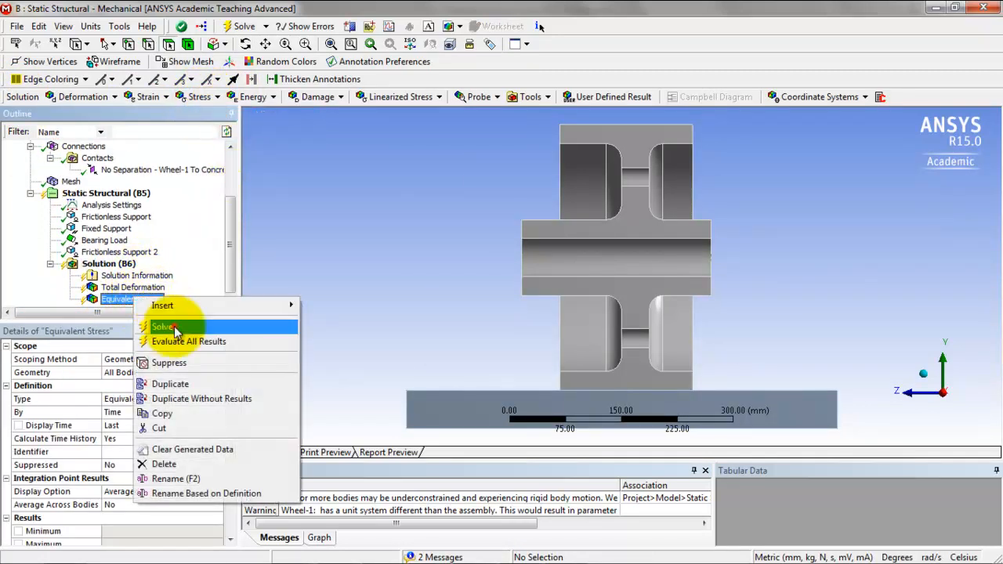
left_click(161, 323)
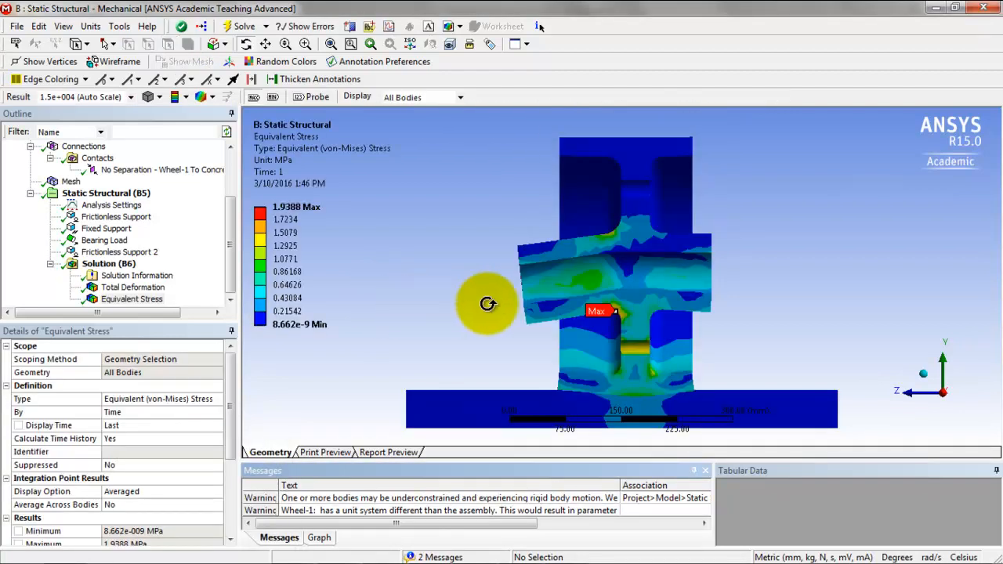
Examine the Equivalent Stress distribution up close around the hub, the lower hole and the maximum stress location.
left_click_drag(717, 332, 714, 298)
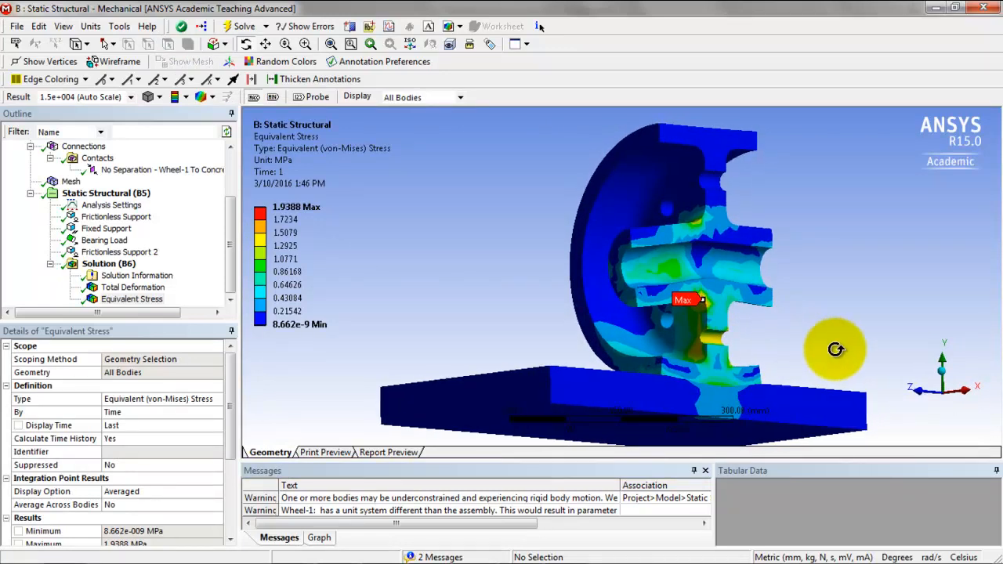
left_click_drag(705, 332, 725, 313)
scroll(725, 314, "up", 5)
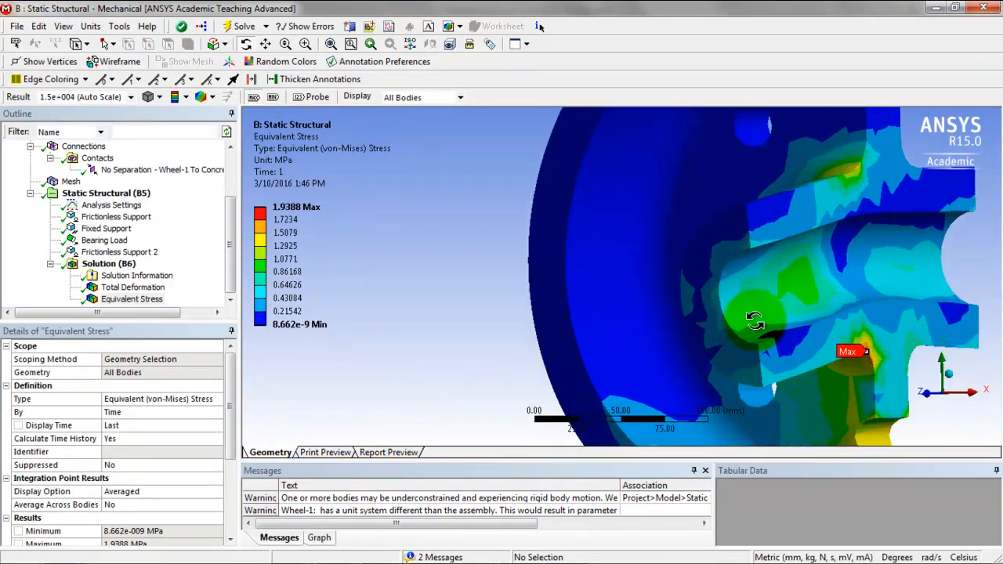
middle_click_drag(775, 331, 525, 242, "ctrl")
middle_click_drag(645, 301, 678, 290)
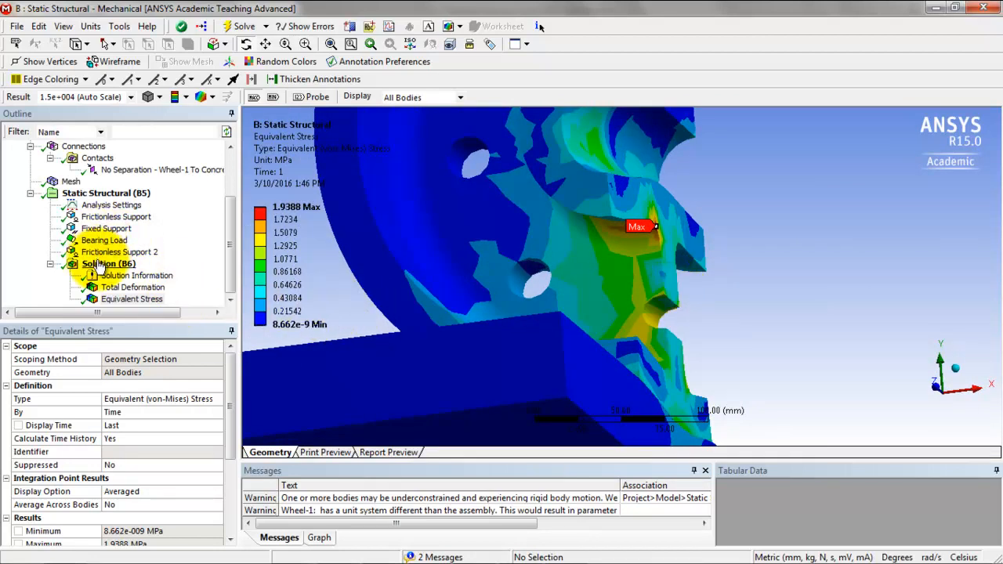
Add a mesh Refinement of 1 to the curved face around the hub and the lower hole's inner surface, and display the refined mesh.
left_click(71, 181)
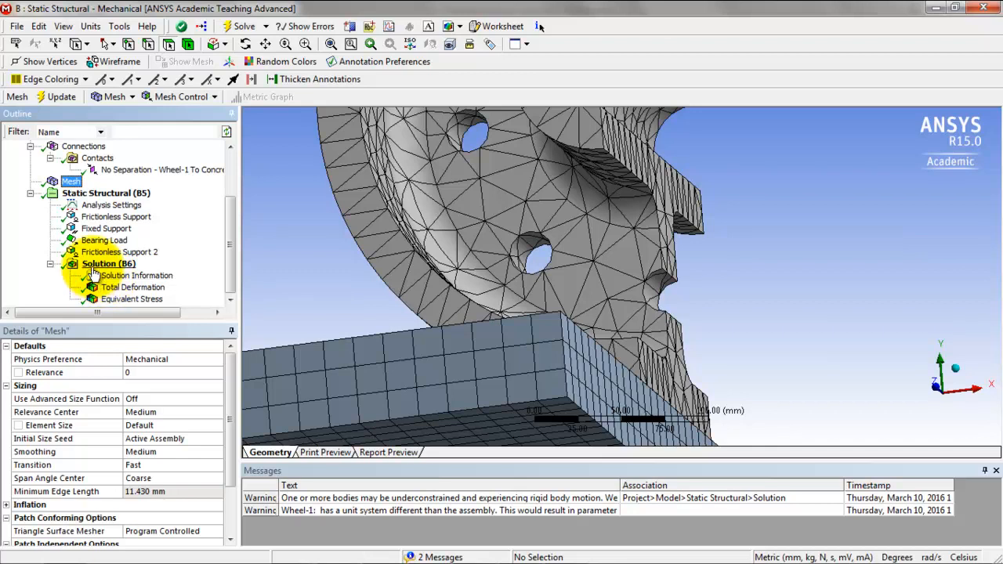
left_click(654, 284)
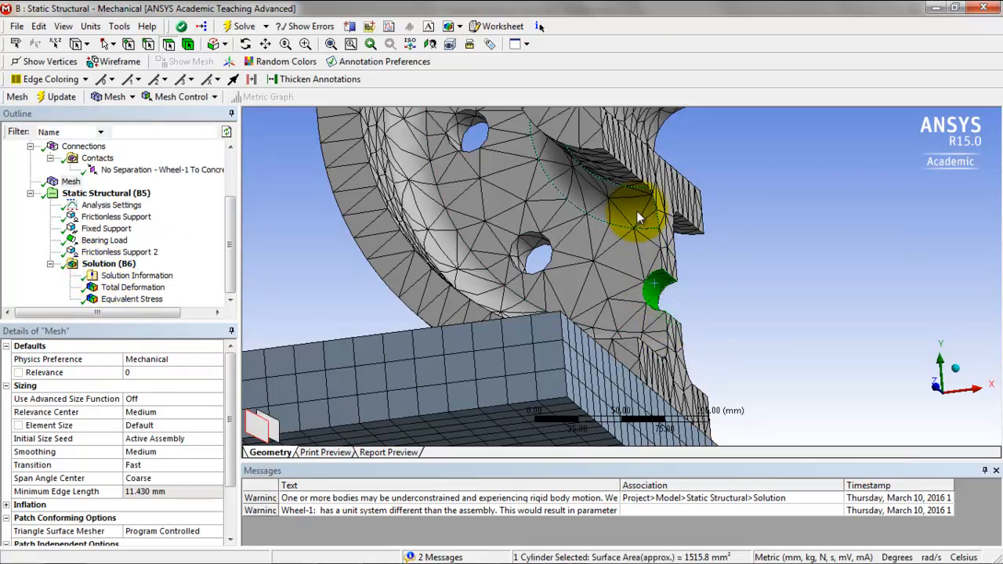
left_click(637, 211)
left_click(652, 294, "ctrl")
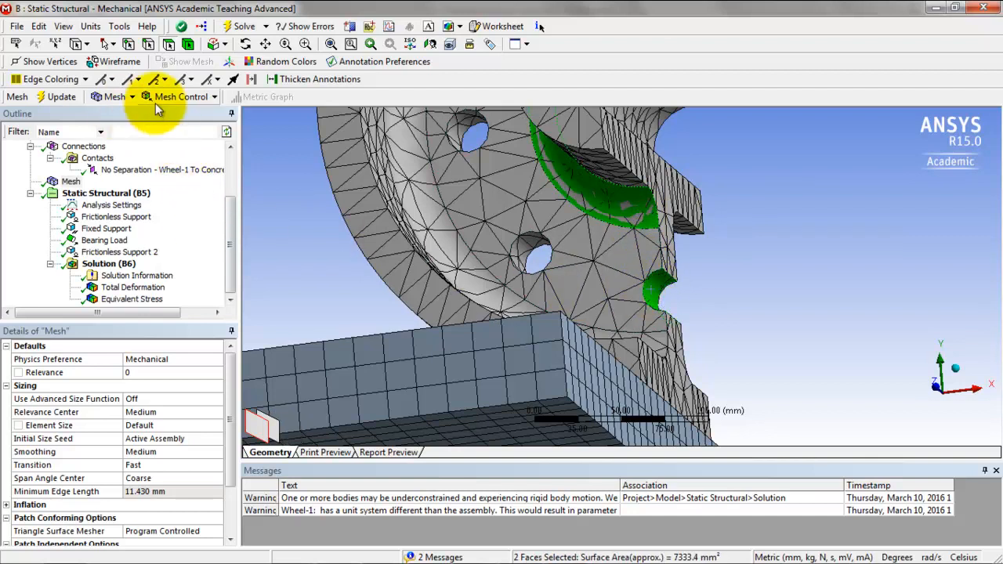
left_click(180, 98)
left_click(179, 178)
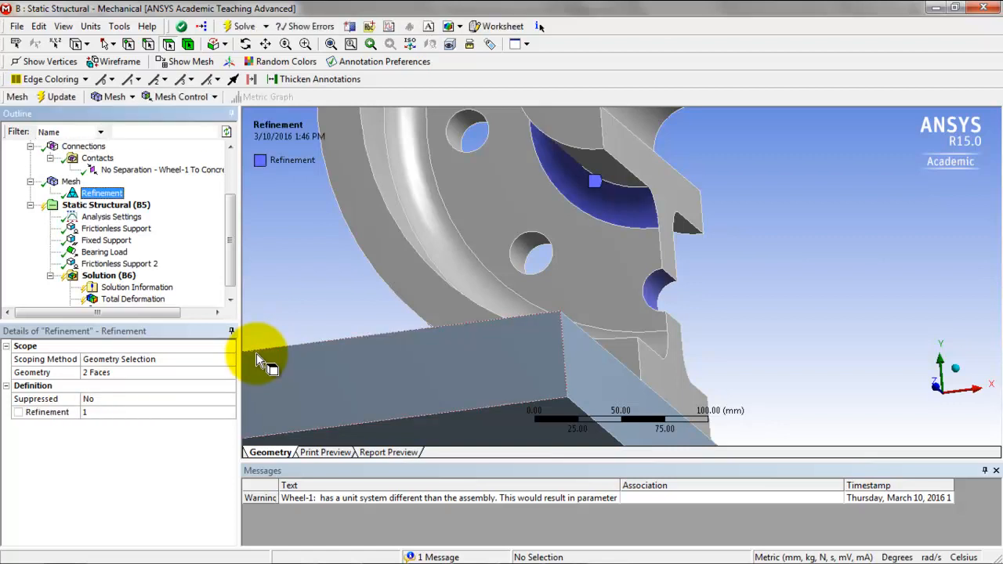
left_click(70, 181)
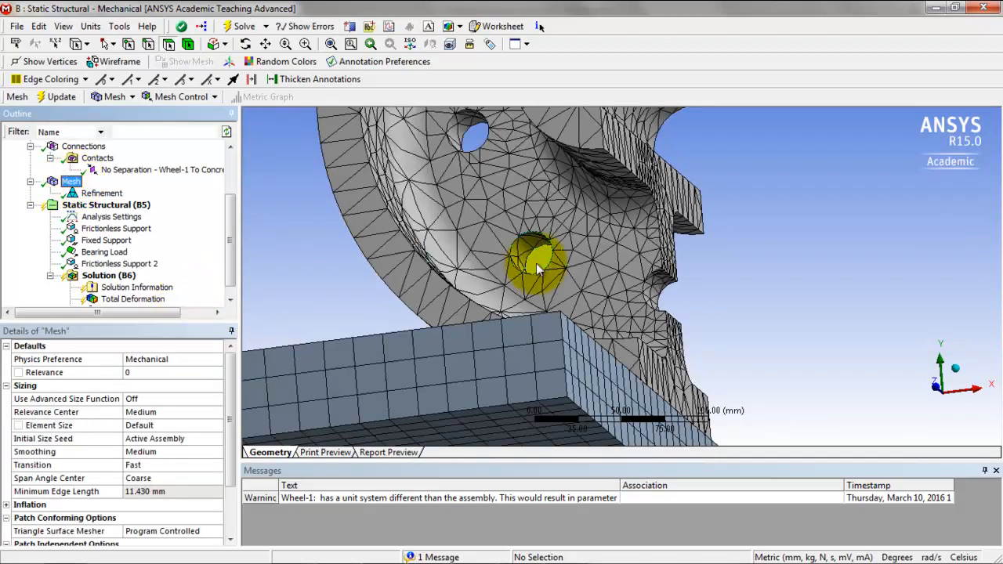
Set the Refinement on the hub and lower hole faces to 3, update the mesh and display it.
left_click(652, 293)
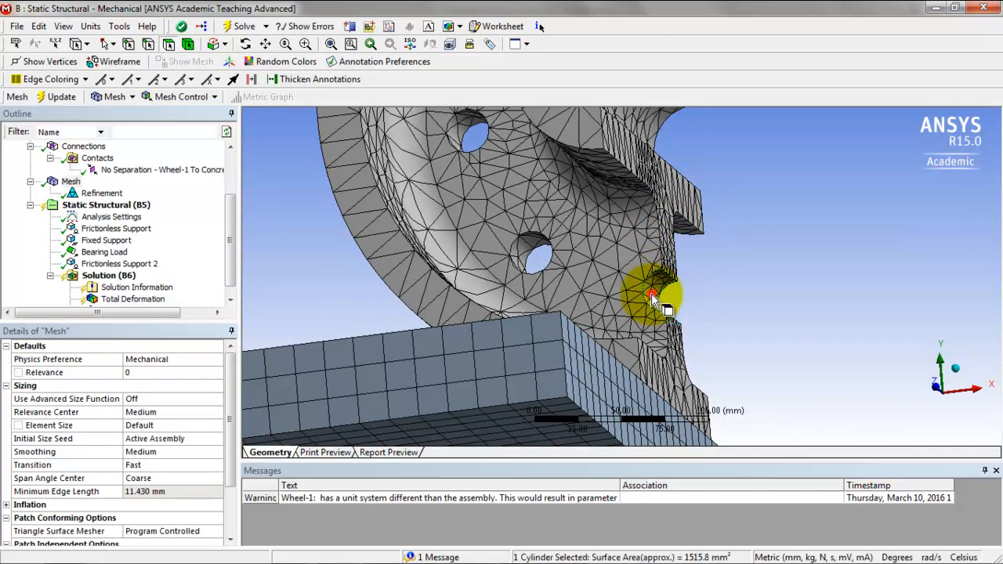
left_click(635, 214, "ctrl")
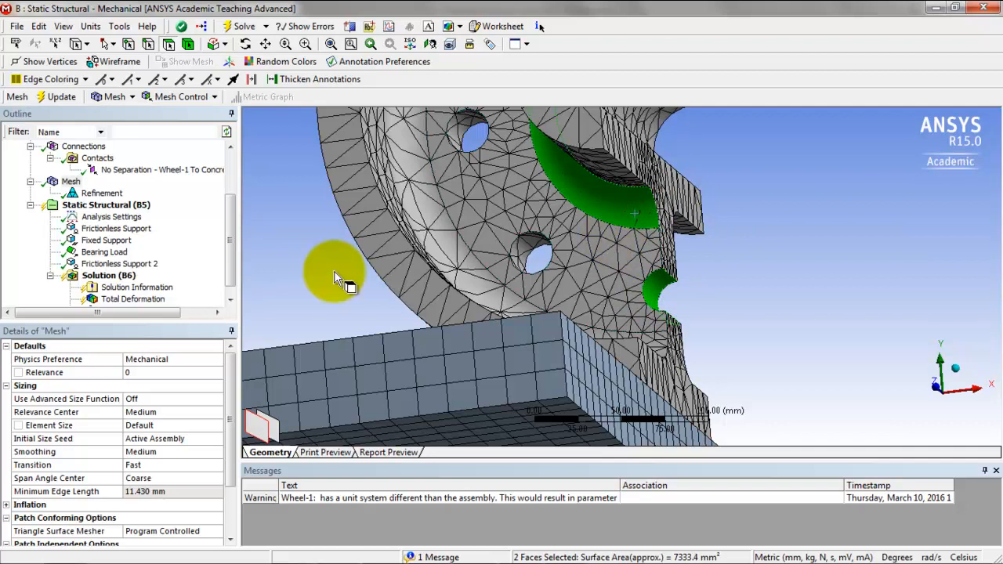
left_click(97, 193)
right_click(97, 196)
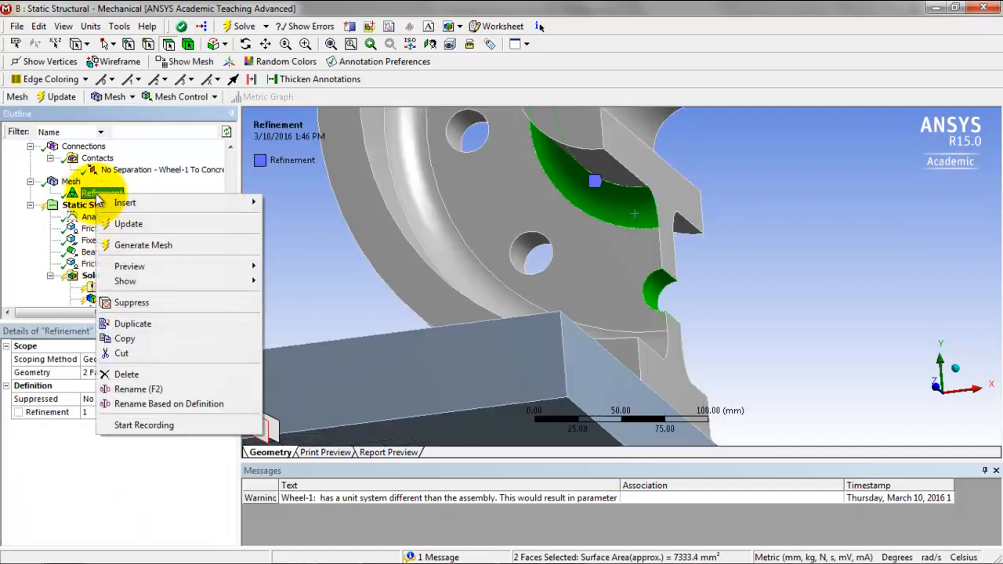
left_click(49, 444)
left_click(107, 413)
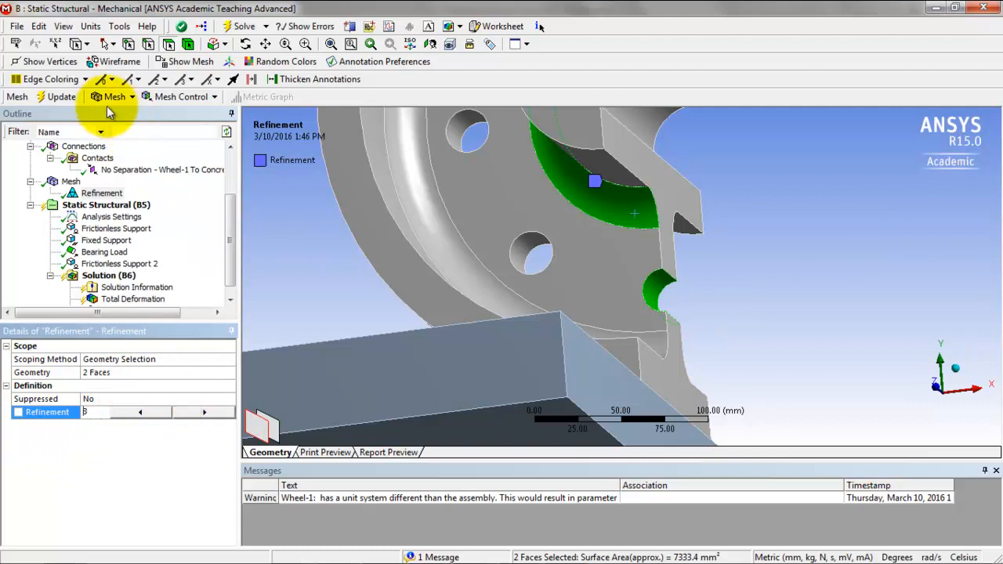
left_click(50, 97)
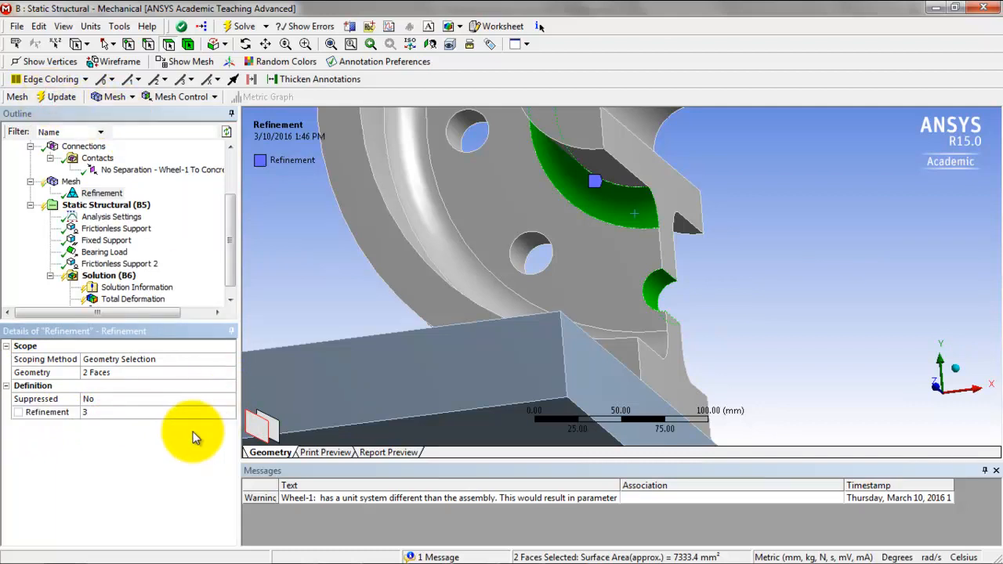
left_click(117, 194)
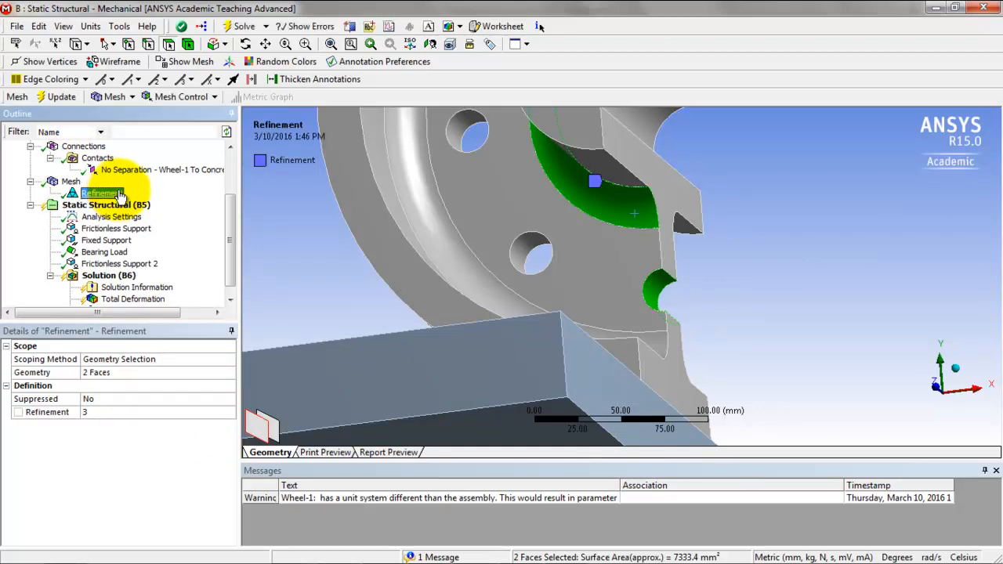
left_click(70, 181)
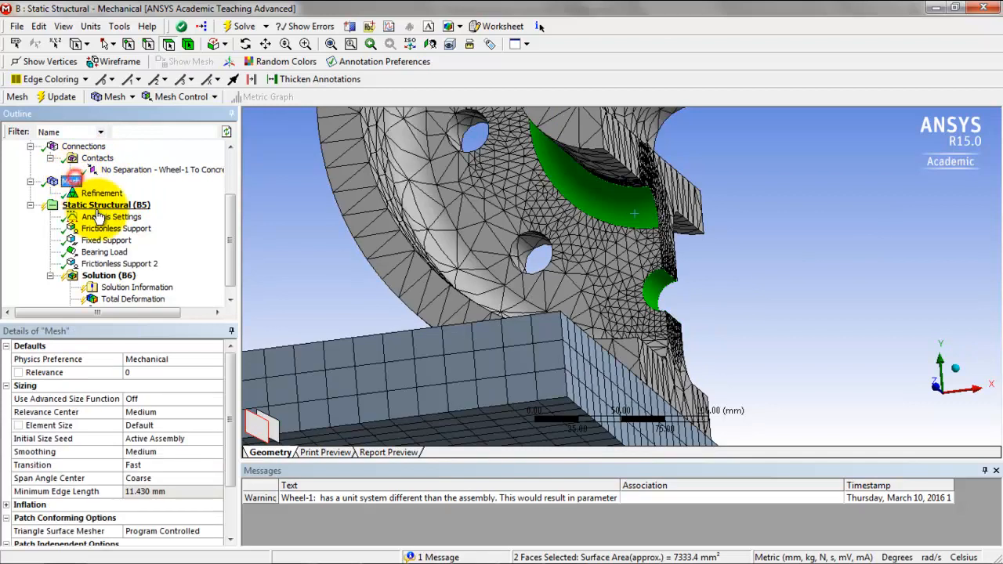
Clear the face selection, inspect the refined mesh, and evaluate and display the Equivalent Stress result with it.
left_click(541, 237)
left_click(735, 245)
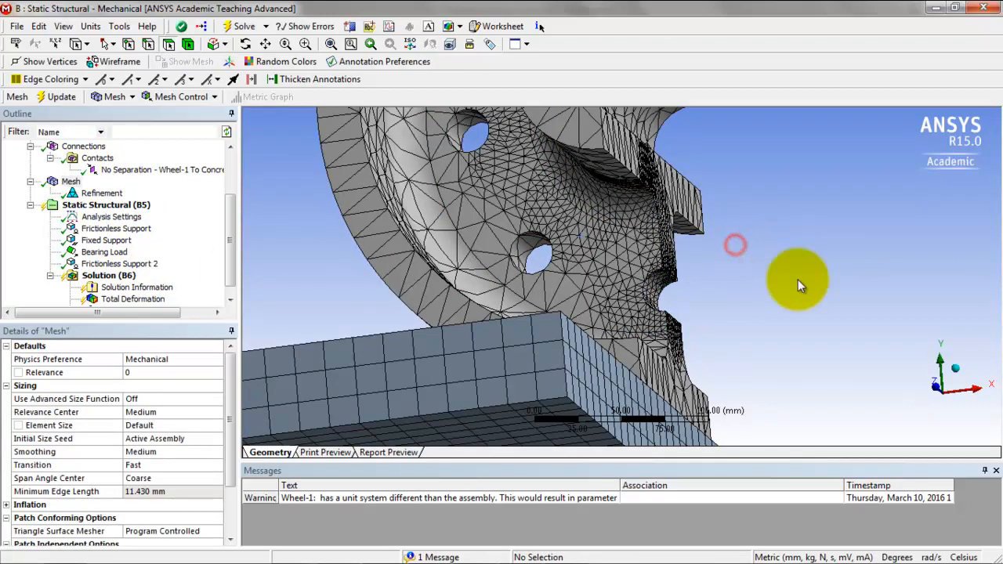
mouse_move(696, 274)
middle_mouse_down()
mouse_move(696, 287)
mouse_move(696, 278)
middle_mouse_up()
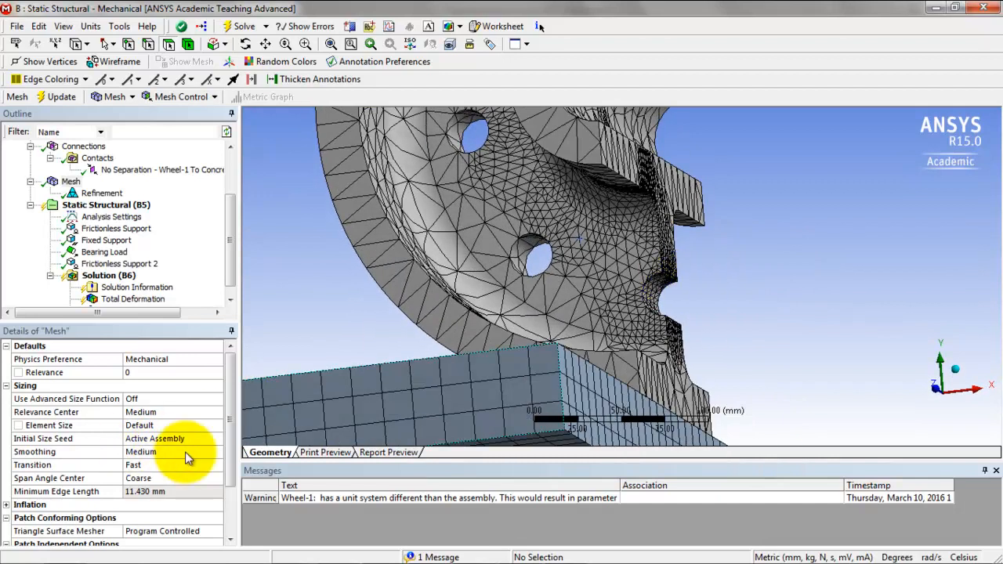
left_click_drag(230, 443, 233, 415)
left_click(7, 531)
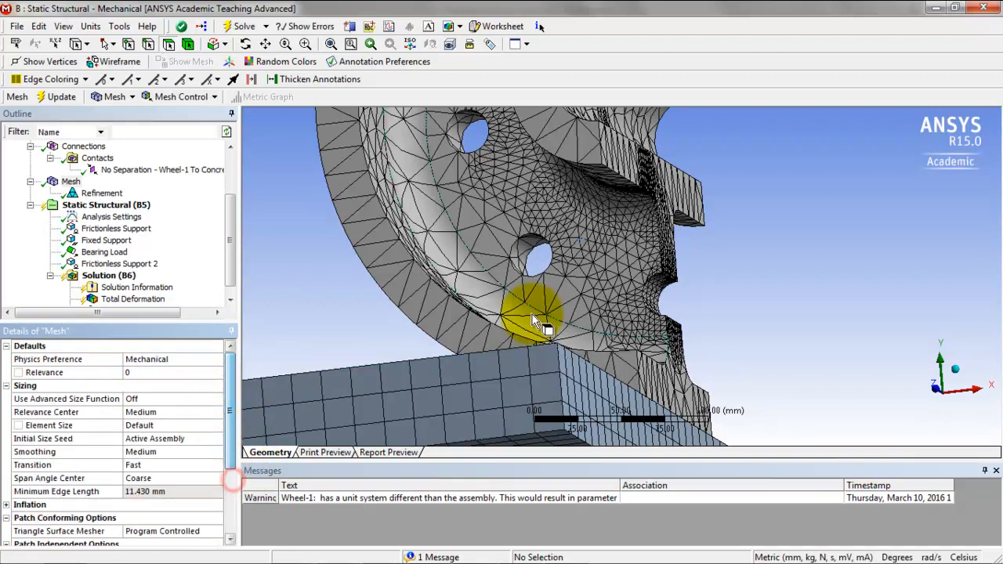
scroll(142, 303, "down", 3)
left_click(207, 285)
scroll(207, 285, "down", 1)
left_click(138, 300)
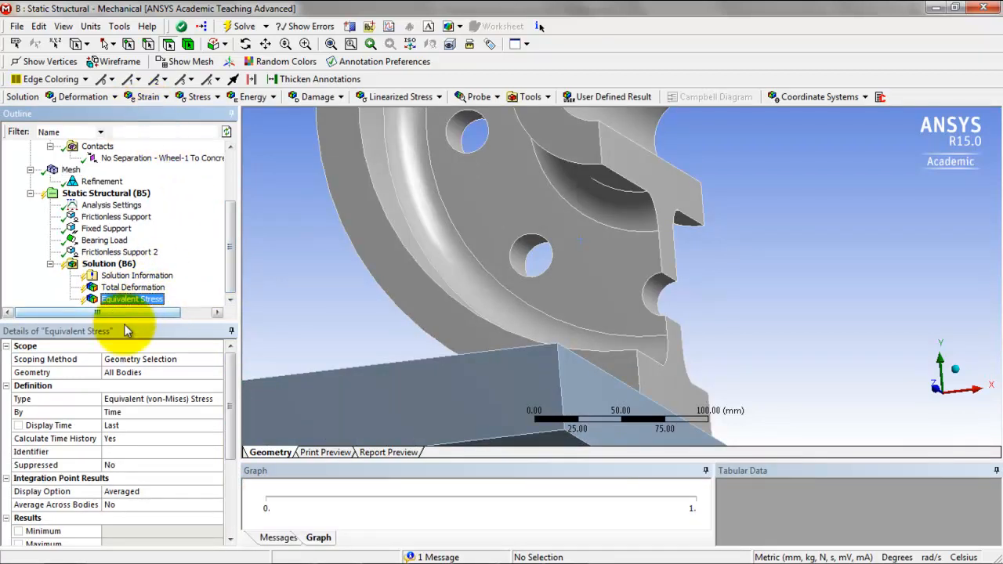
right_click(141, 308)
left_click(165, 335)
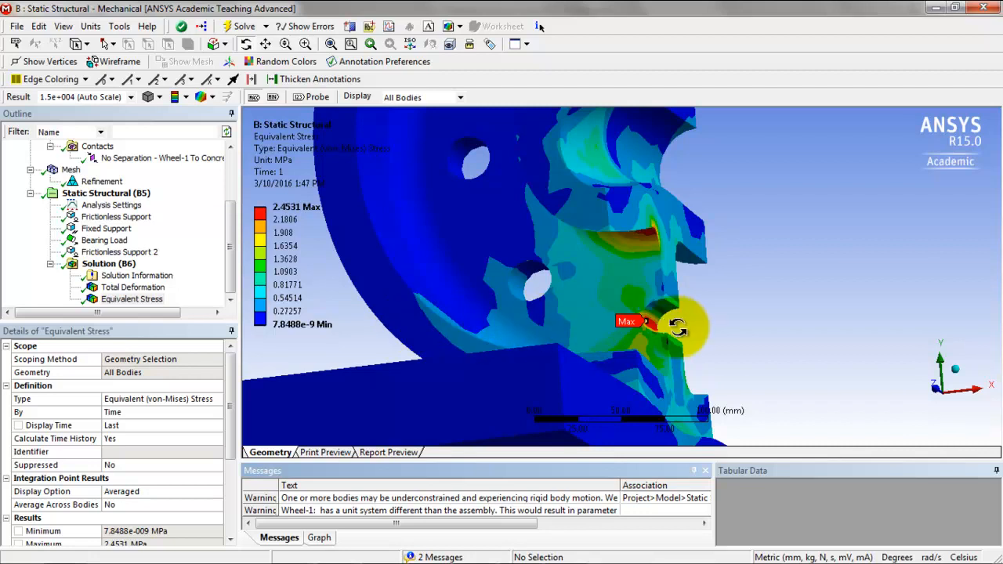
Examine the updated Equivalent Stress distribution up close around the hub and the maximum at the lower hole.
left_click(727, 327)
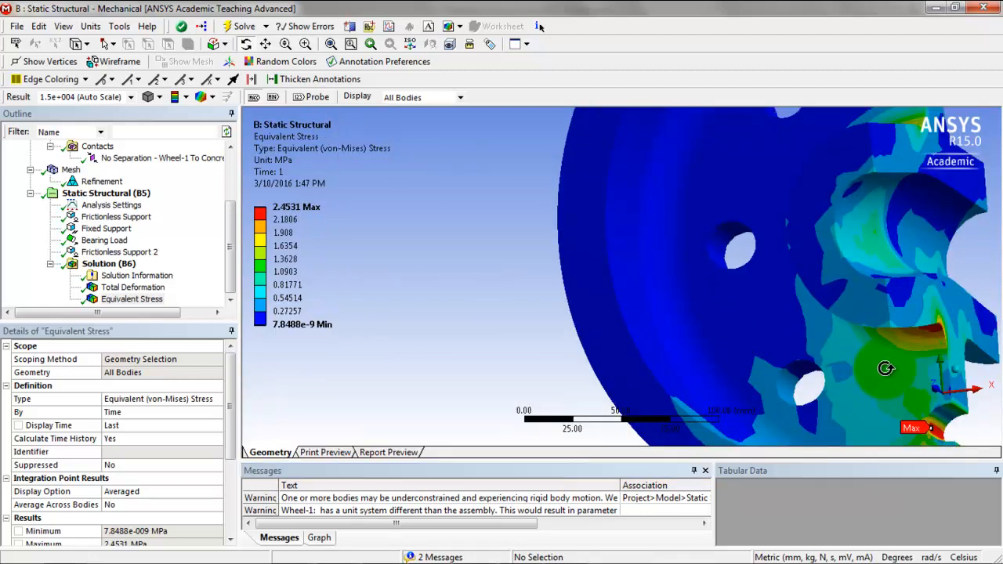
left_click_drag(894, 365, 806, 304)
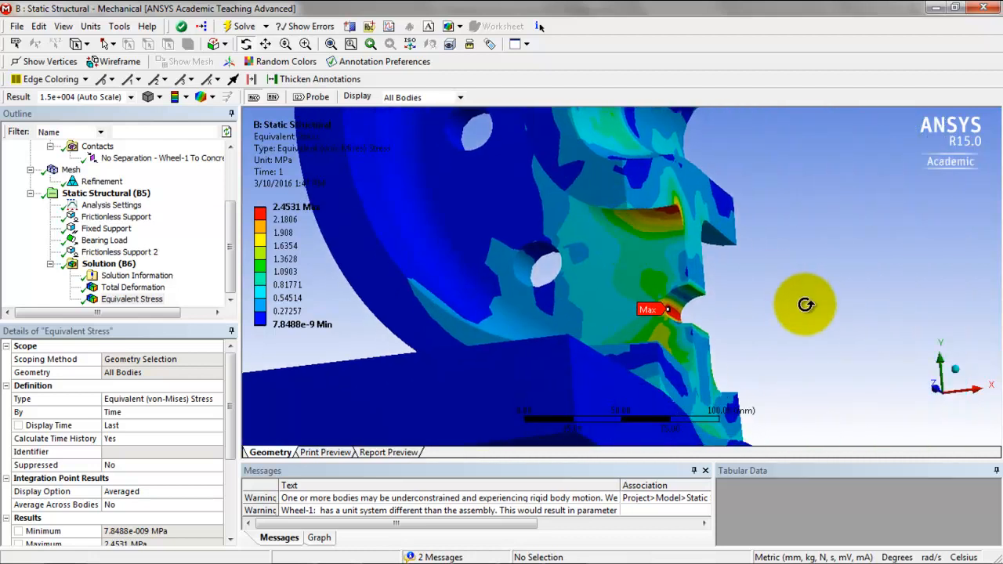
scroll(768, 332, "up", 3)
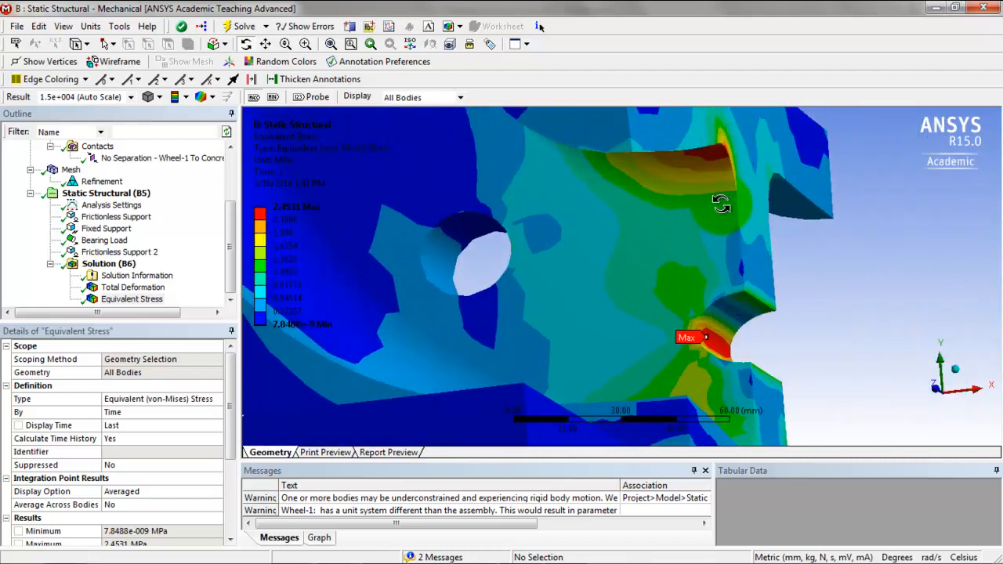
Inspect the refined mesh near the lower hole, and display the Total Deformation result viewed along the X axis.
left_click(71, 169)
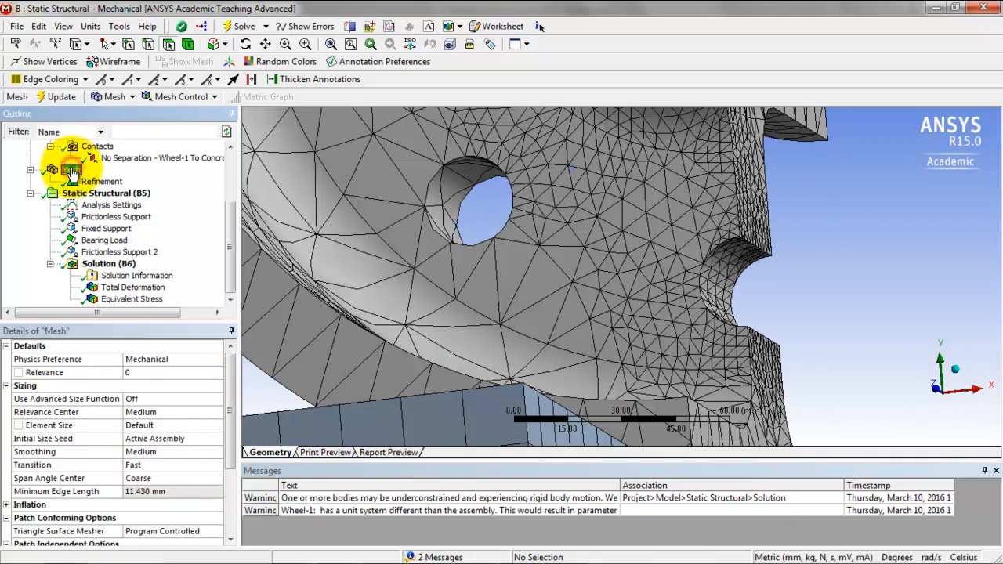
middle_click_drag(753, 153, 761, 219, "ctrl")
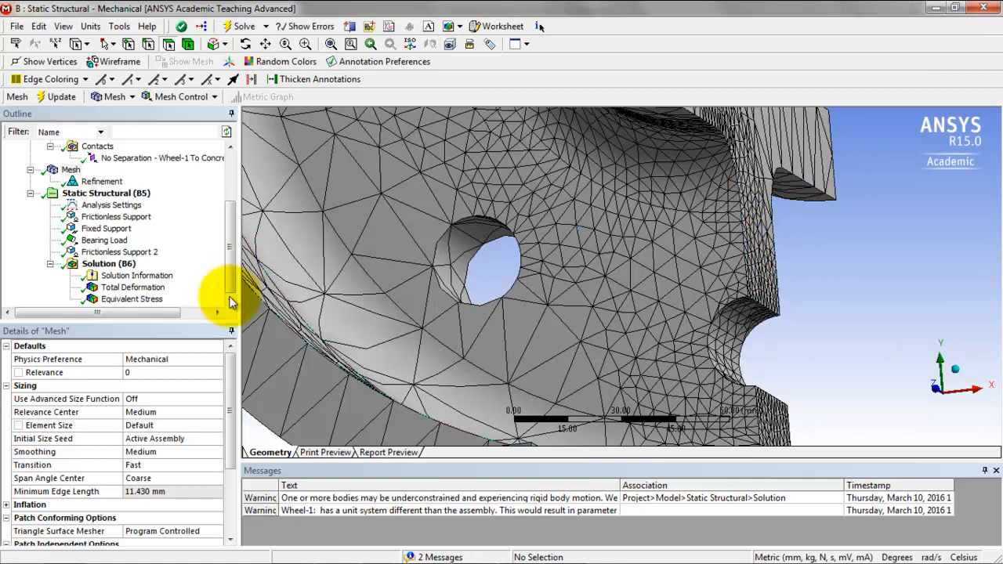
left_click(132, 287)
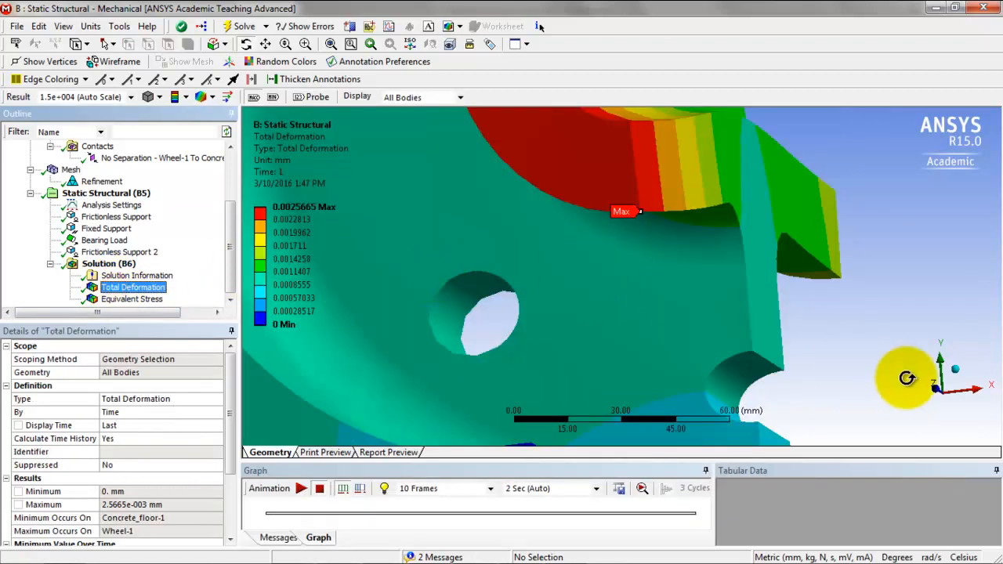
left_click(973, 387)
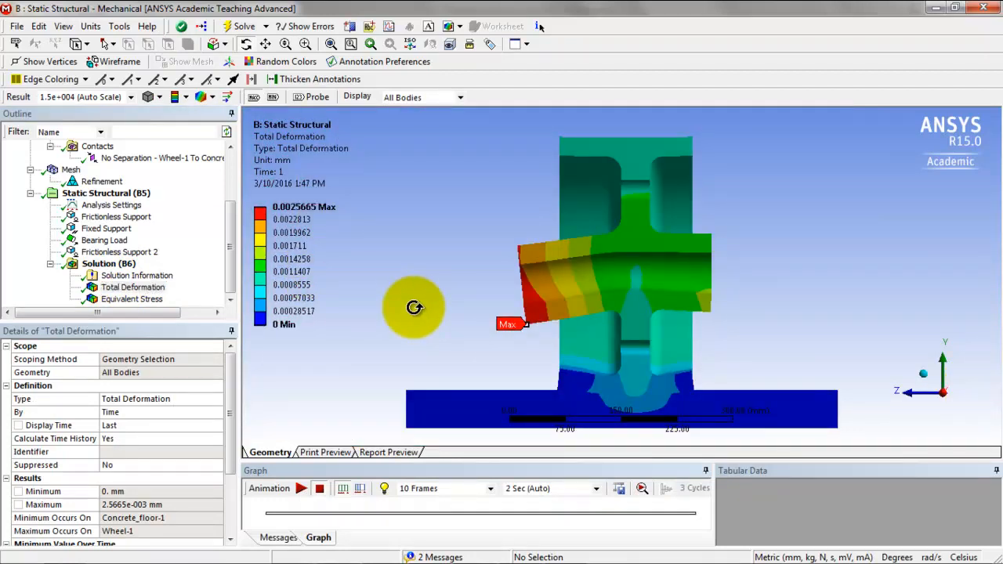
Switch to the Wheel and floor assembly in SolidWorks and create a new Static simulation study named Study 1.
key("alt+Tab")
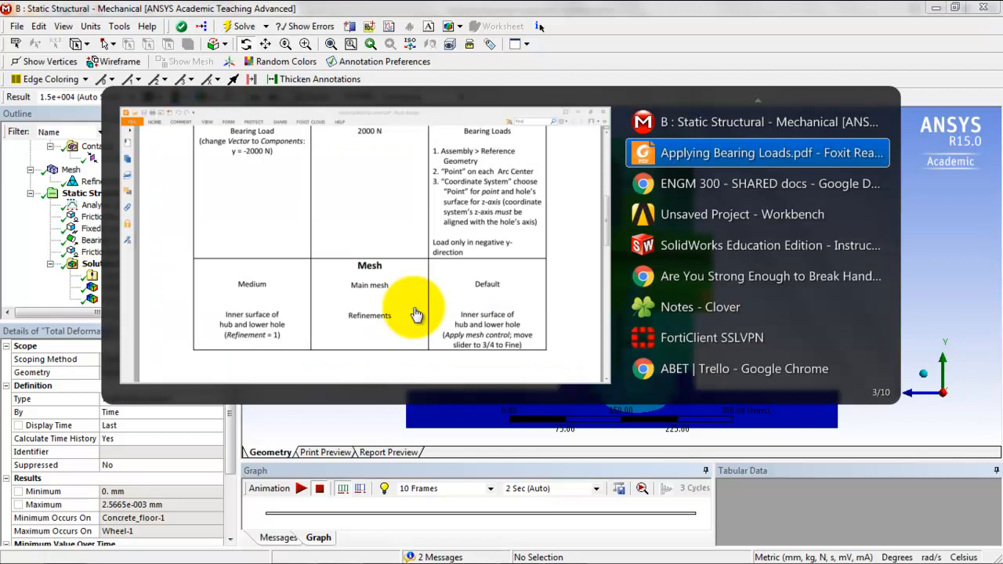
key("alt+Tab")
key("alt+Tab")
key("alt+Tab")
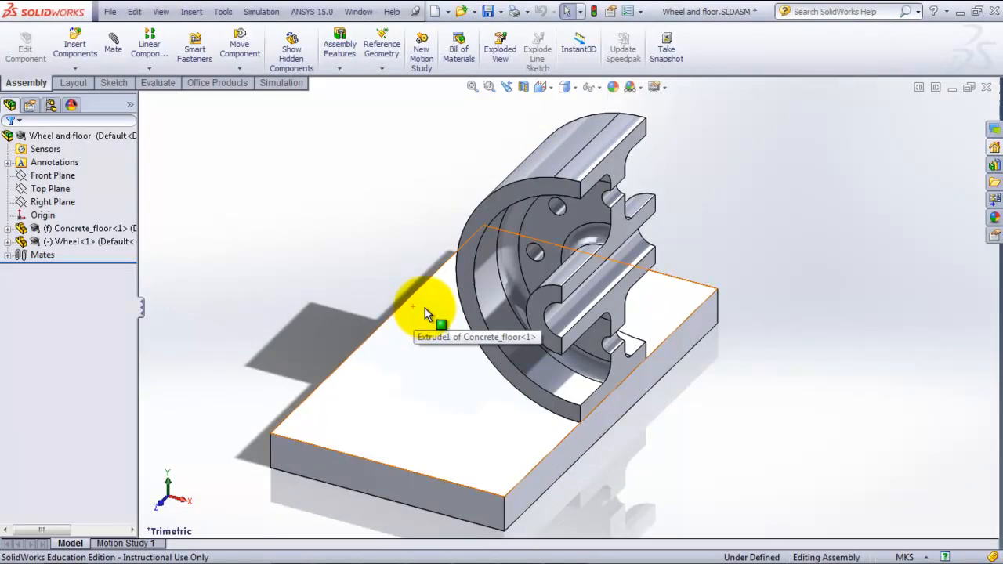
left_click(289, 91)
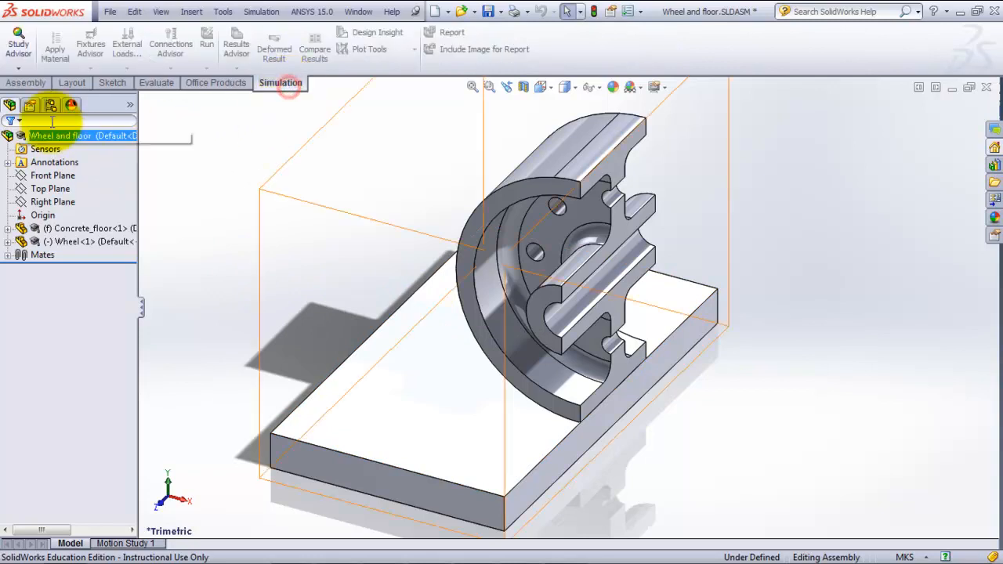
left_click(18, 66)
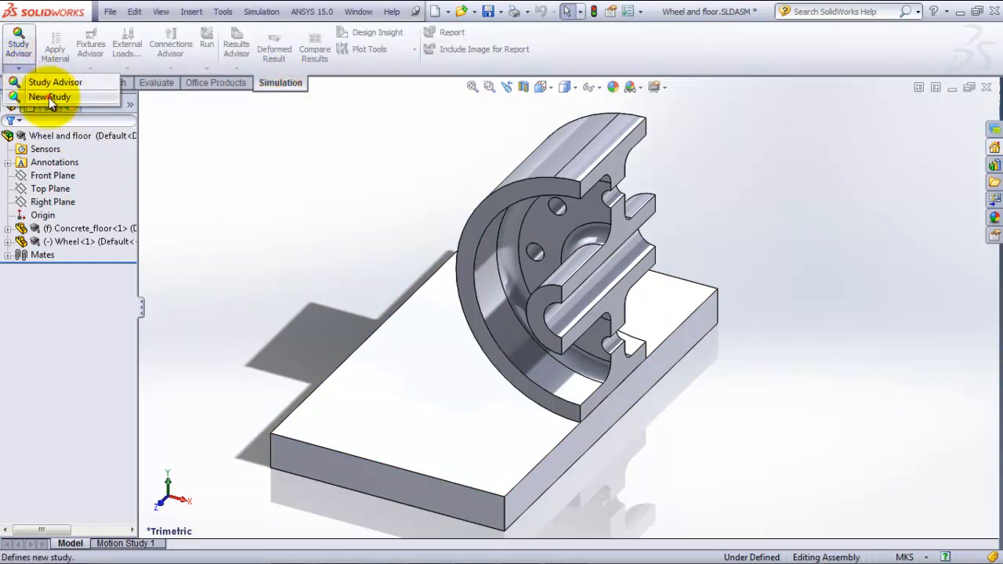
left_click(49, 97)
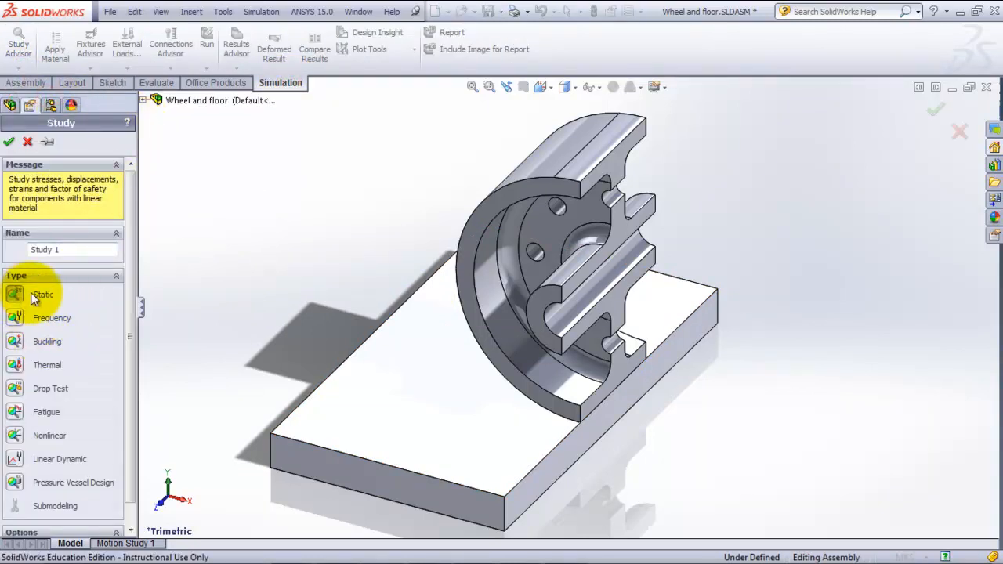
left_click(10, 142)
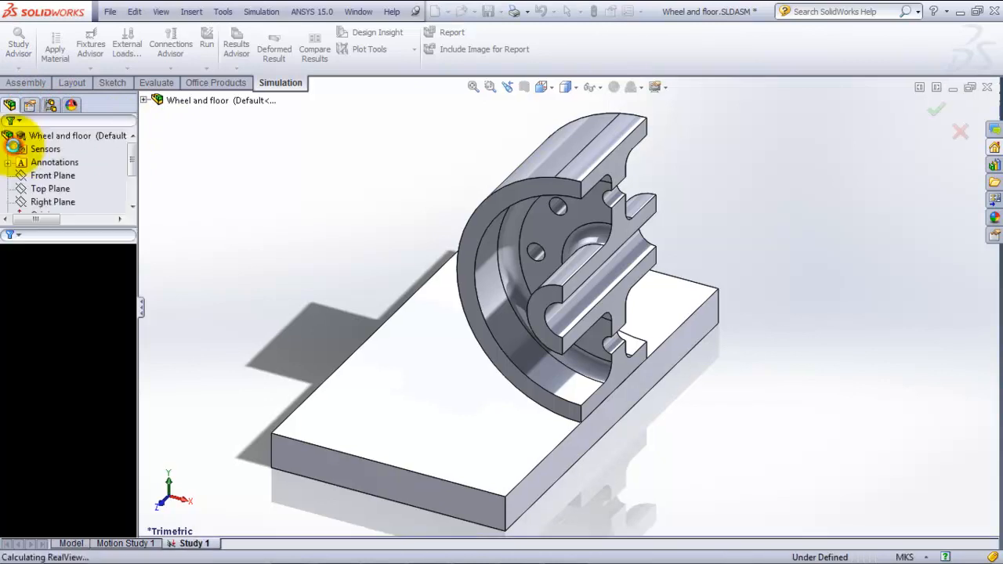
left_click(22, 279)
left_click(19, 267)
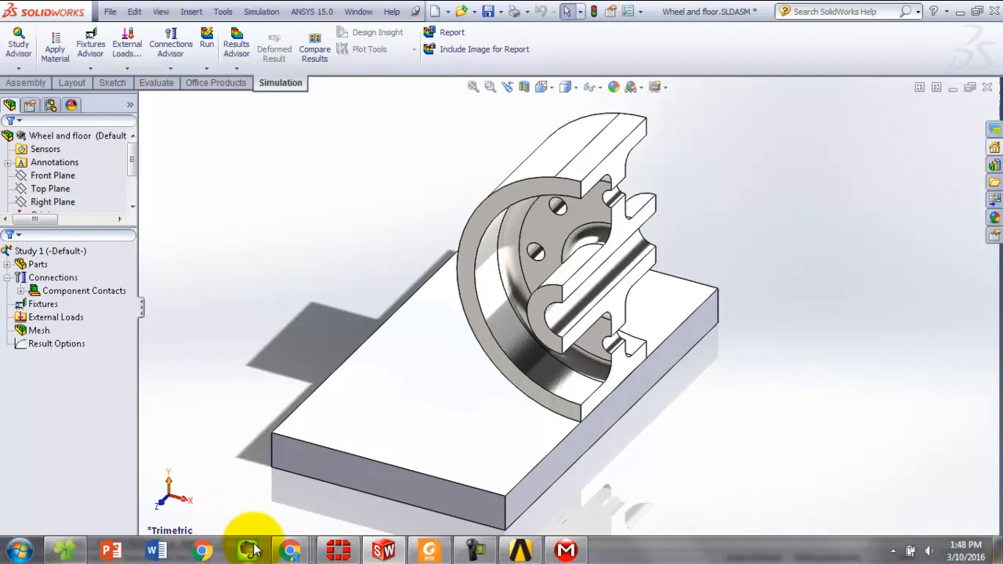
Consult the SolidWorks material assignments for the floor and wheel in Applying Bearing Loads.pdf, and return to the assembly.
left_click(433, 540)
scroll(795, 208, "up", 8)
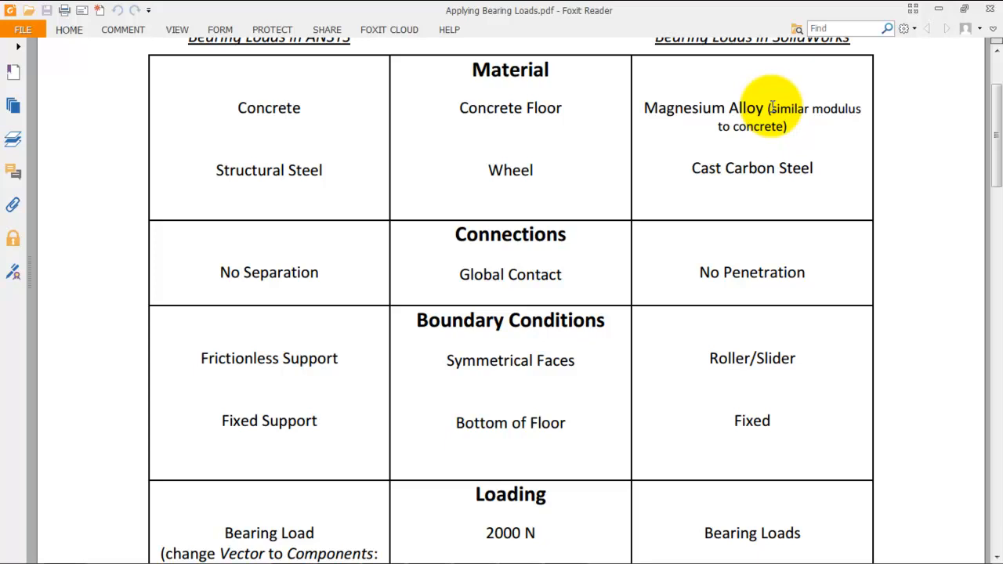
key("alt+Tab")
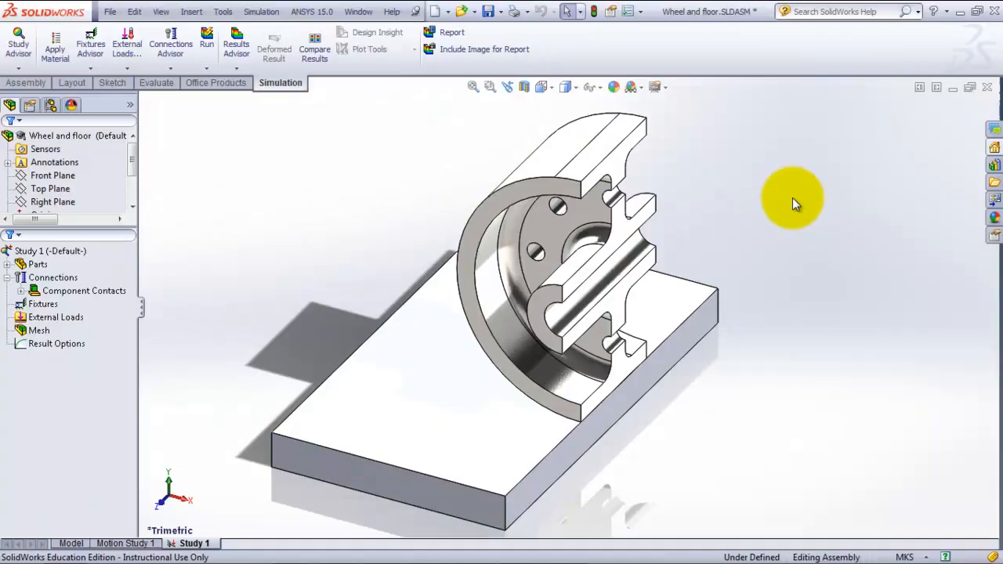
Apply Magnesium Alloy from the Other Alloys category as the material of the concrete floor part.
left_click(19, 265)
left_click(8, 265)
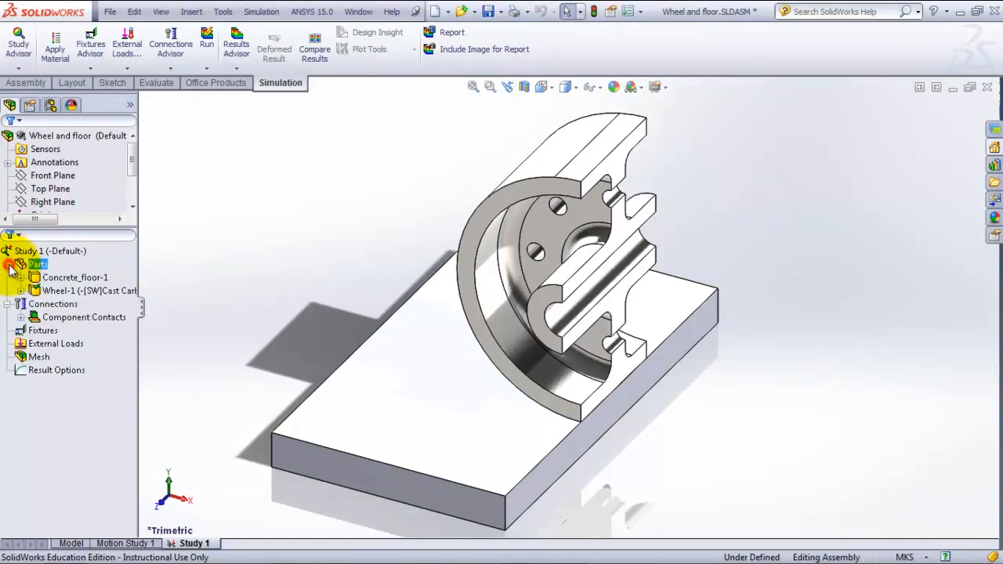
left_click(67, 278)
right_click(69, 280)
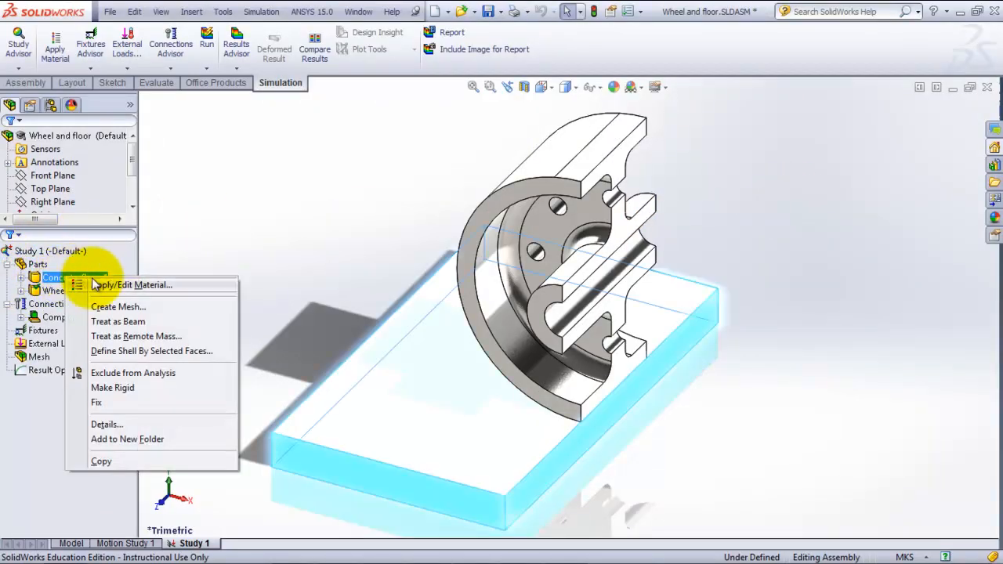
left_click(114, 287)
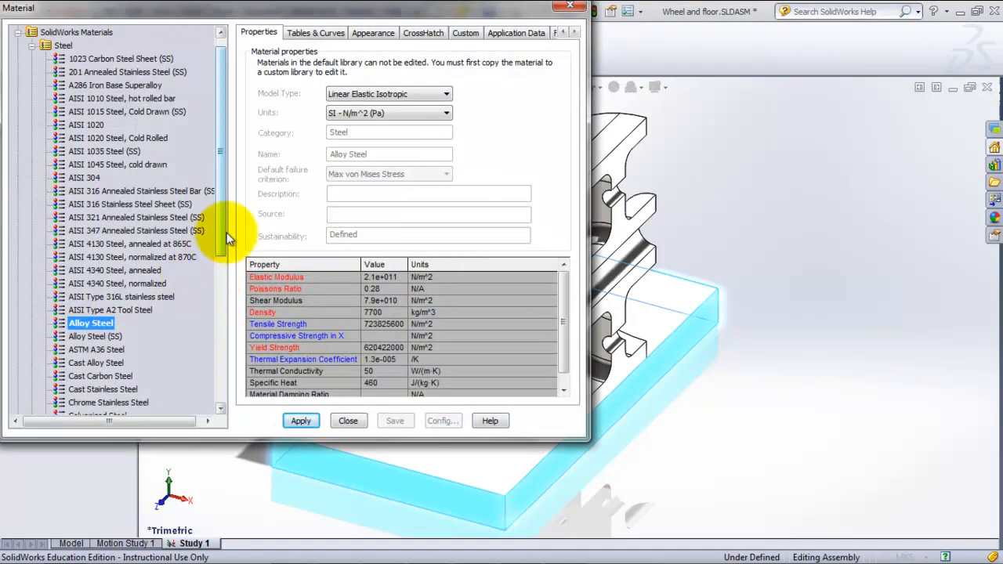
left_click(31, 44)
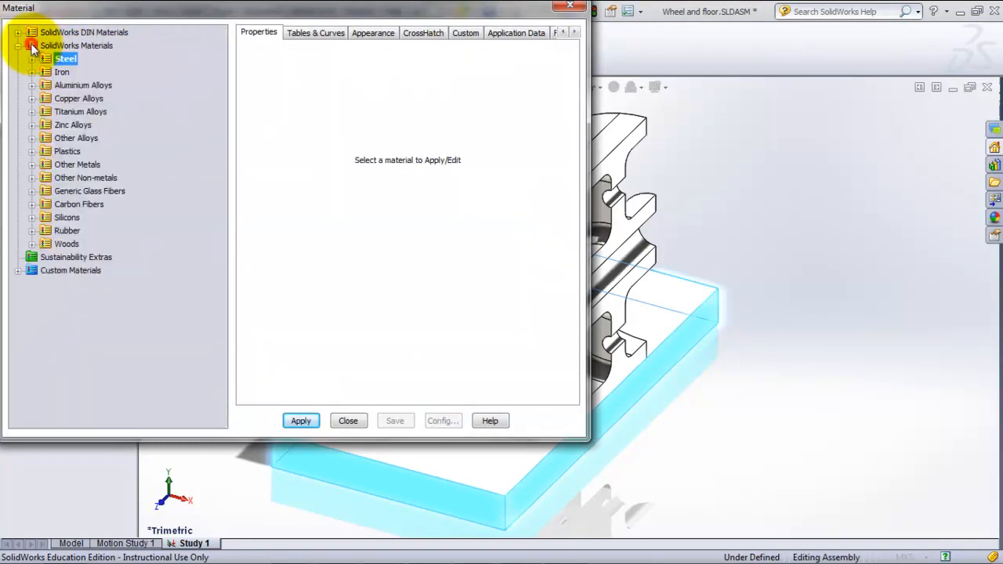
left_click_drag(135, 9, 254, 39)
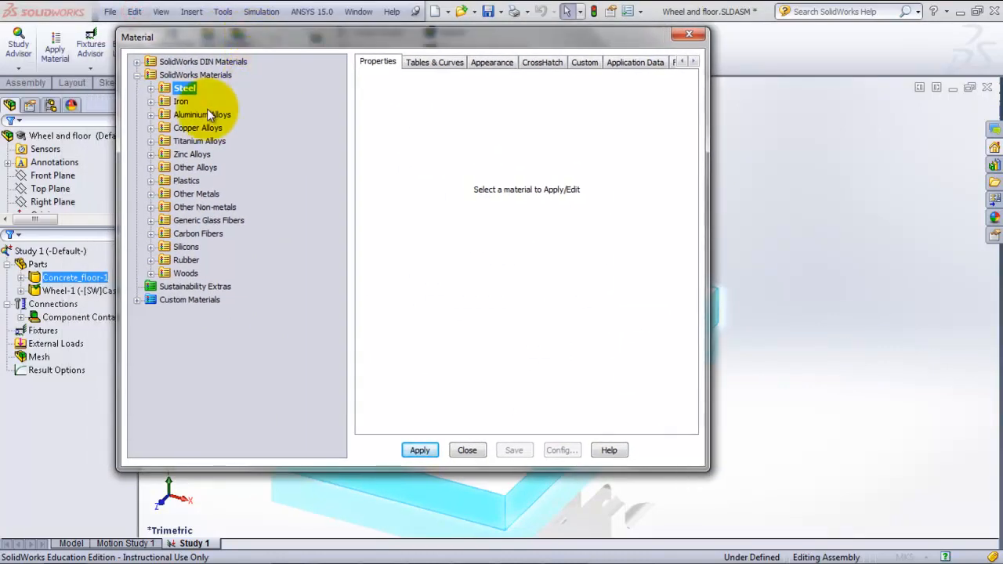
left_click(151, 168)
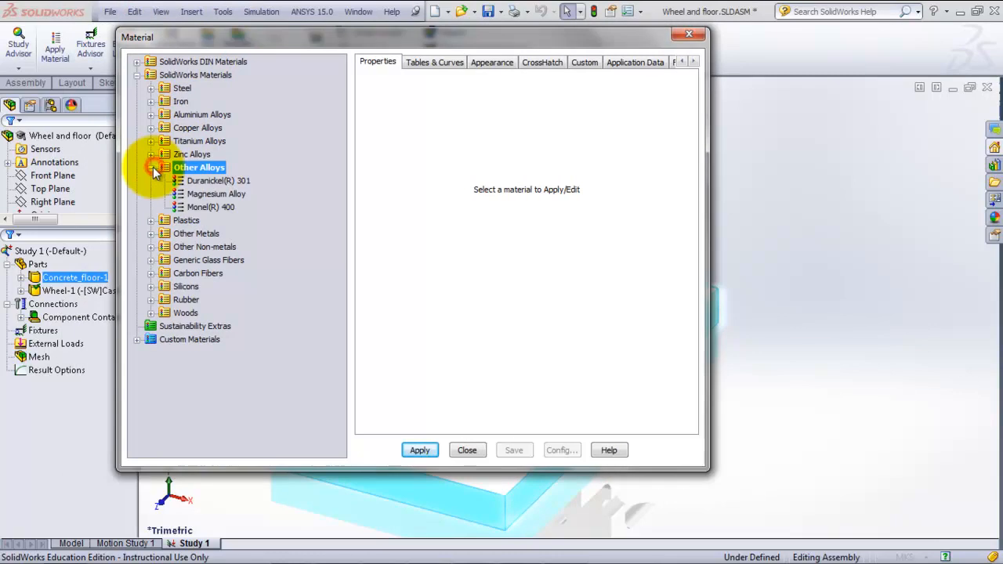
left_click(198, 193)
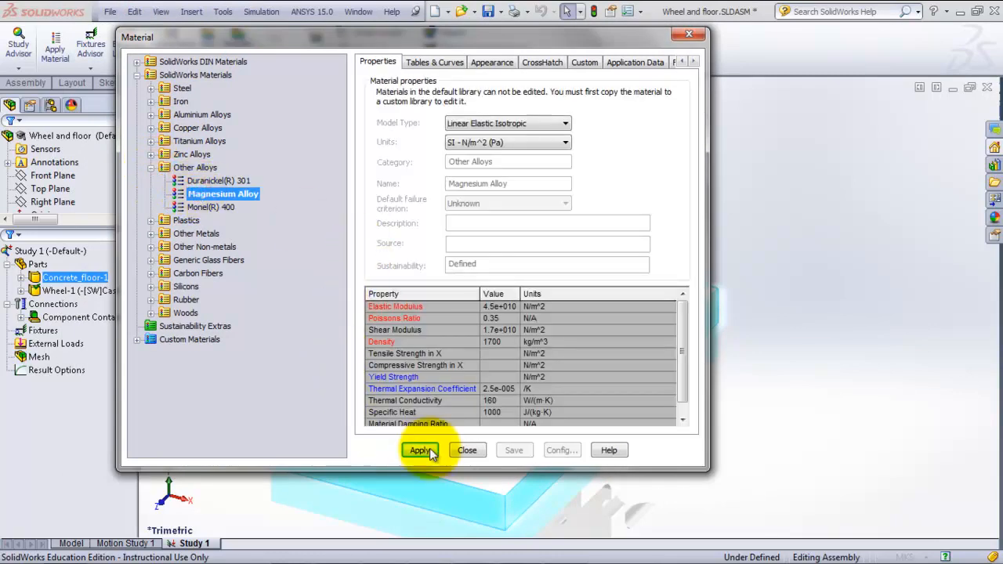
left_click(466, 450)
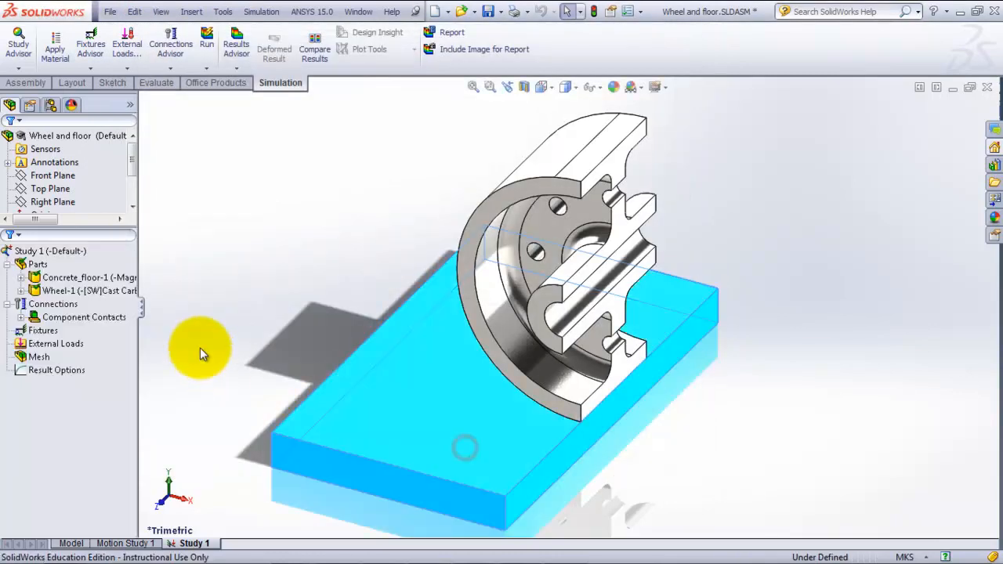
Apply Cast Carbon Steel as the material of the wheel part.
left_click(89, 292)
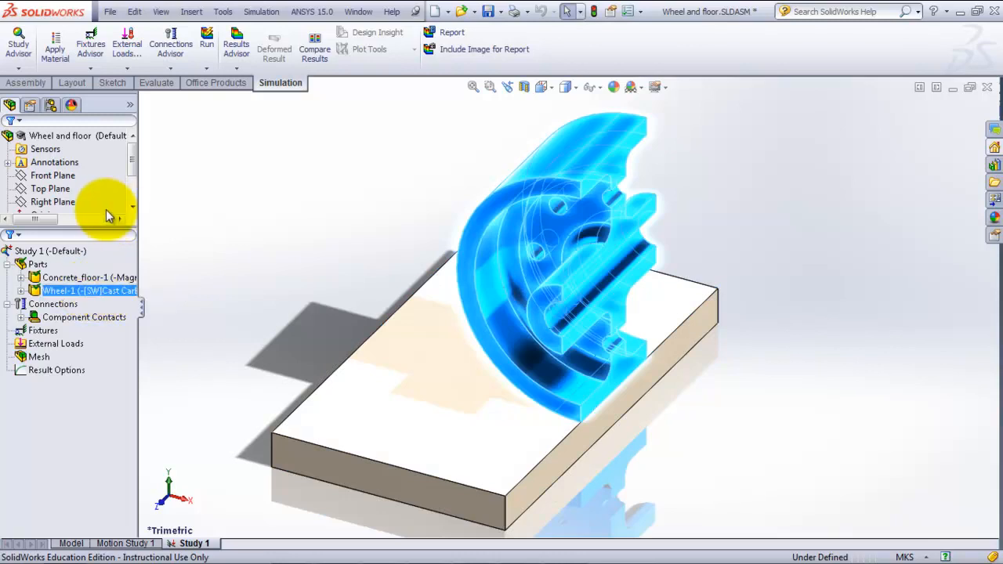
left_click_drag(131, 166, 133, 191)
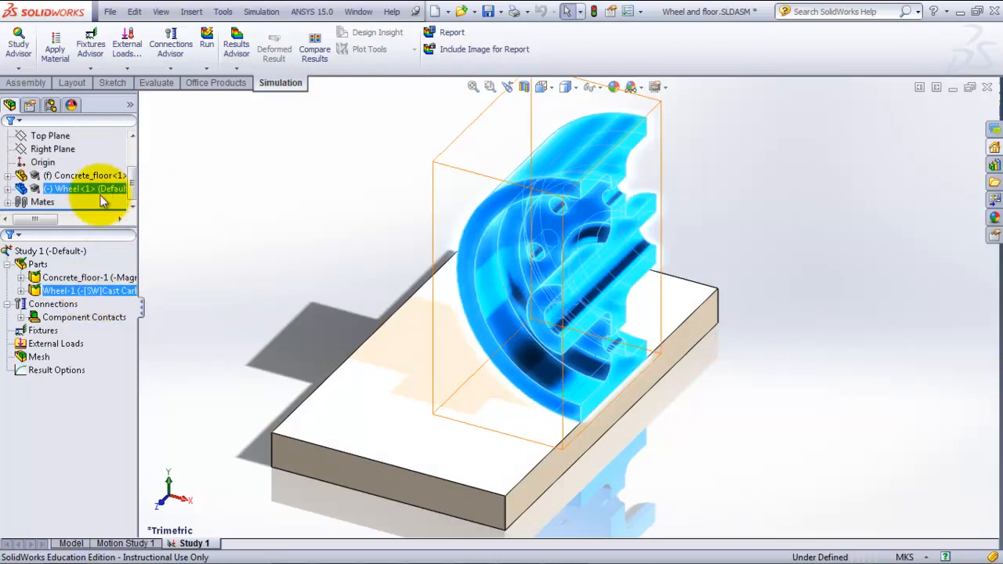
right_click(98, 296)
left_click(157, 301)
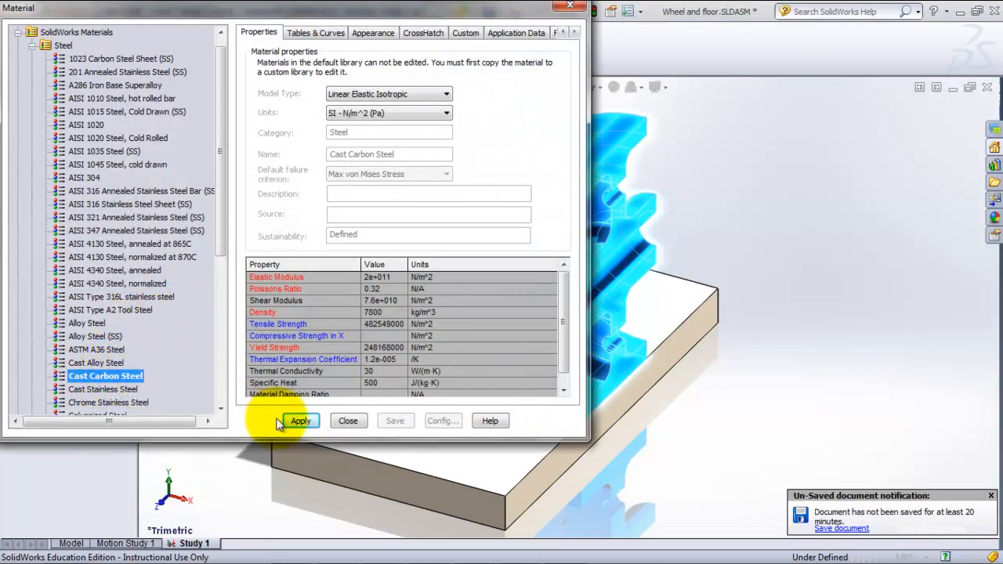
left_click(349, 421)
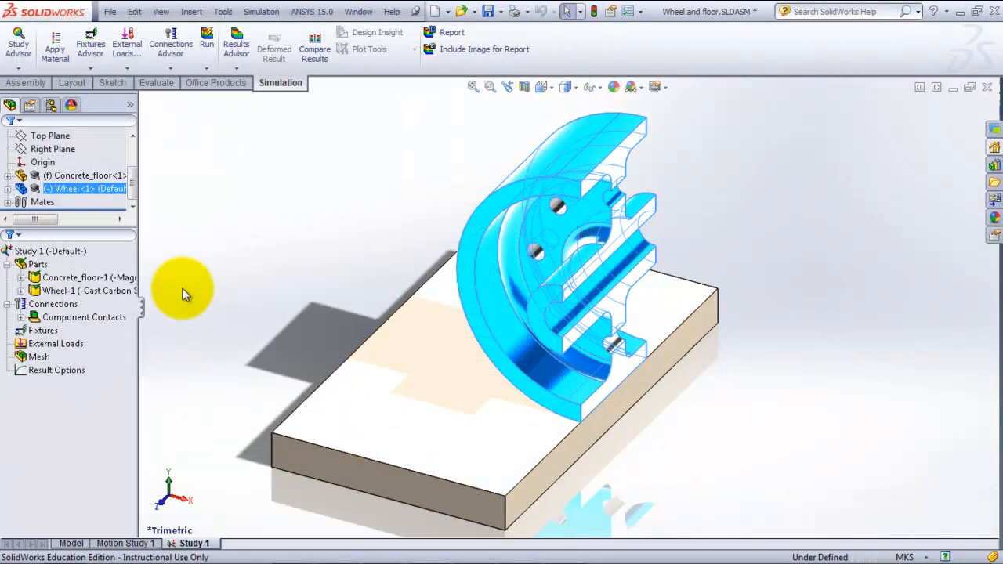
Change the study's global contact between the wheel and floor to No Penetration.
left_click(72, 319)
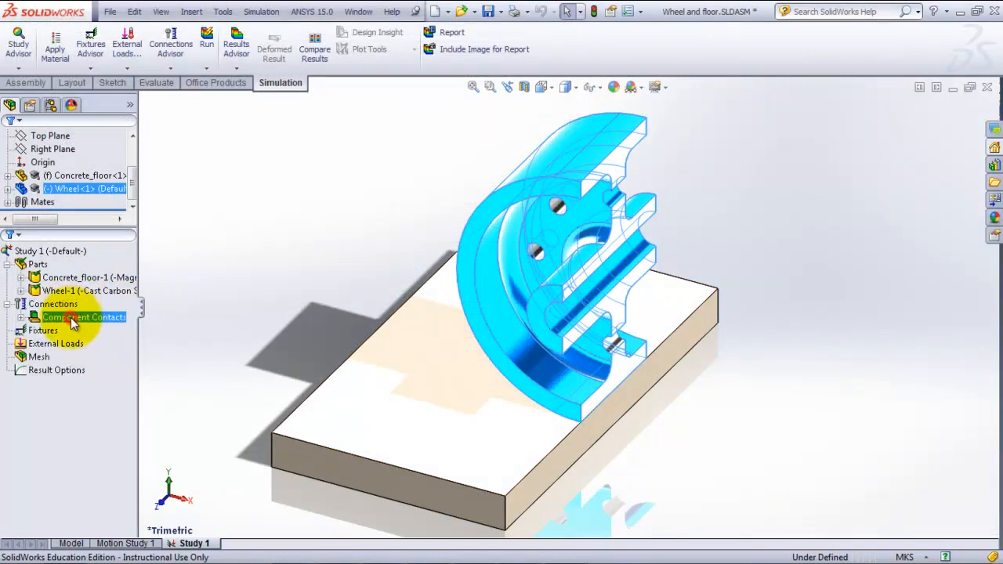
left_click(21, 317)
left_click(77, 330)
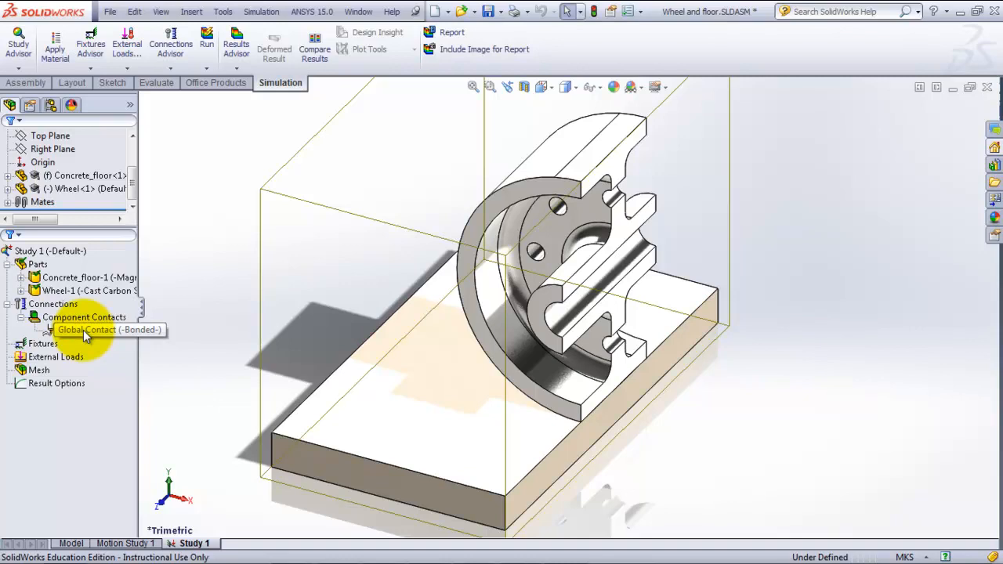
right_click(83, 330)
left_click(123, 365)
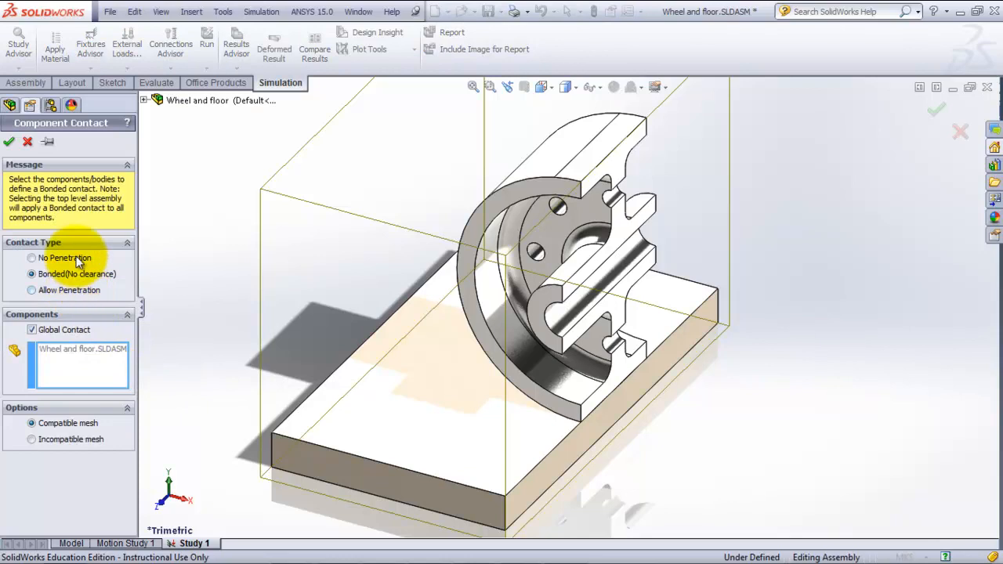
left_click(32, 258)
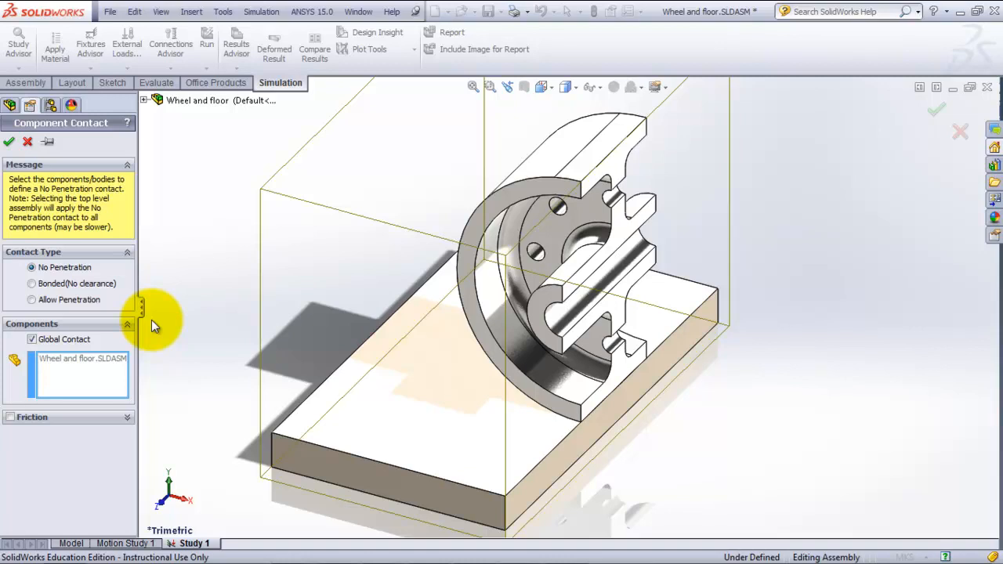
left_click(10, 142)
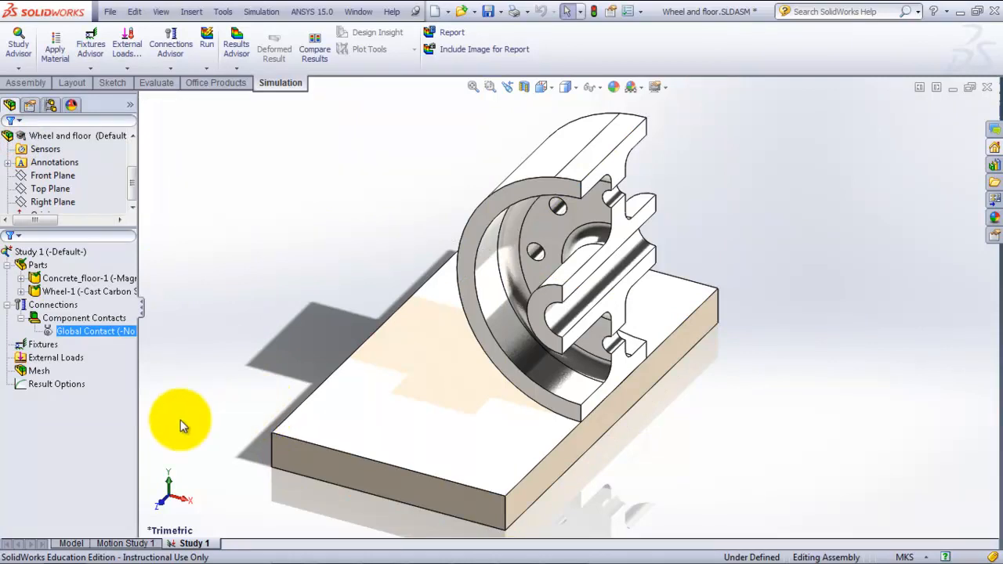
Apply a Fixed Geometry fixture to the underside face of the concrete floor.
left_click(44, 345)
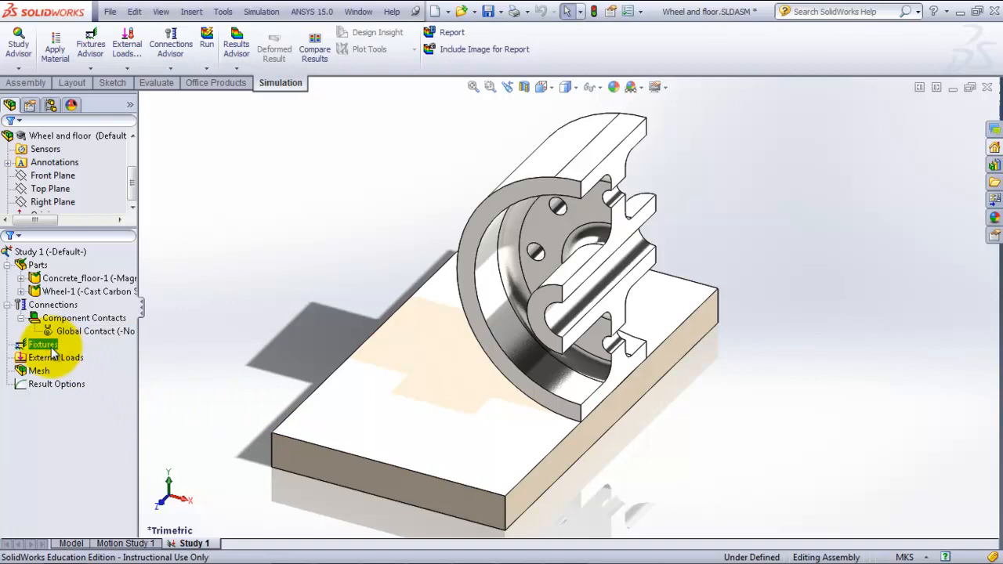
right_click(52, 350)
left_click(103, 380)
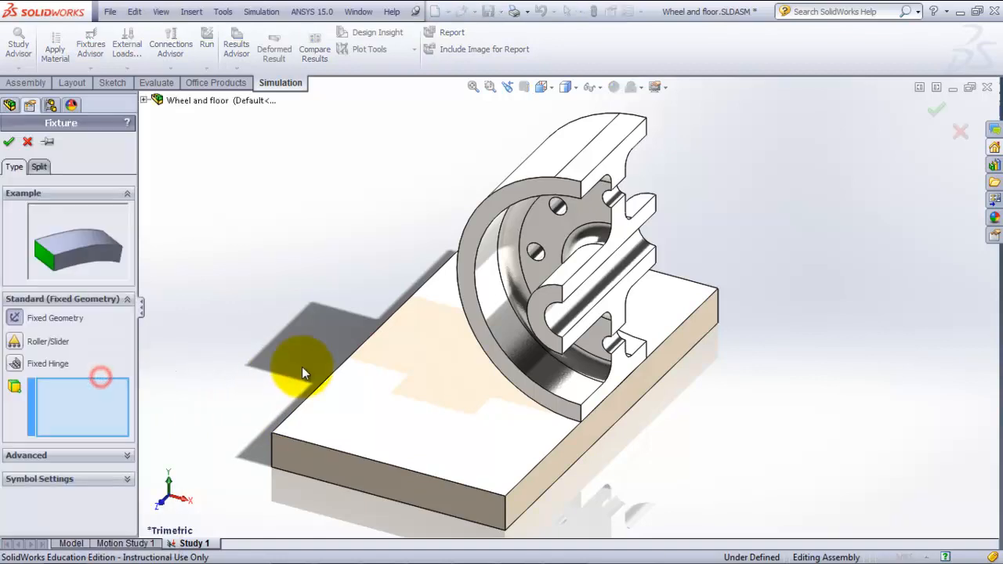
left_click(391, 369)
middle_click_drag(392, 374, 415, 264)
left_click(433, 392)
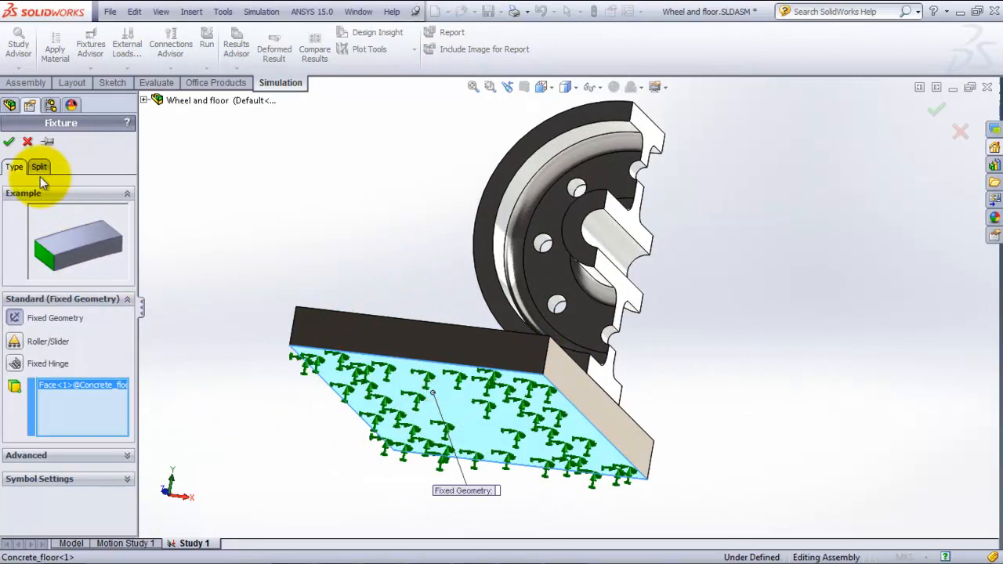
left_click(9, 141)
middle_click_drag(376, 273, 336, 340)
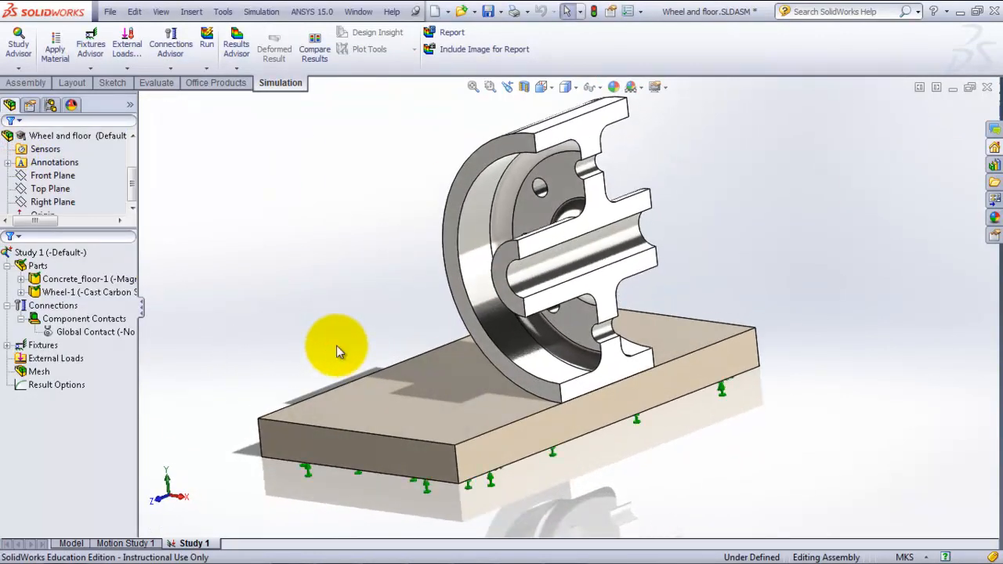
Apply a Roller/Slider fixture to the floor's symmetry face and the four cut faces of the wheel.
right_click(45, 345)
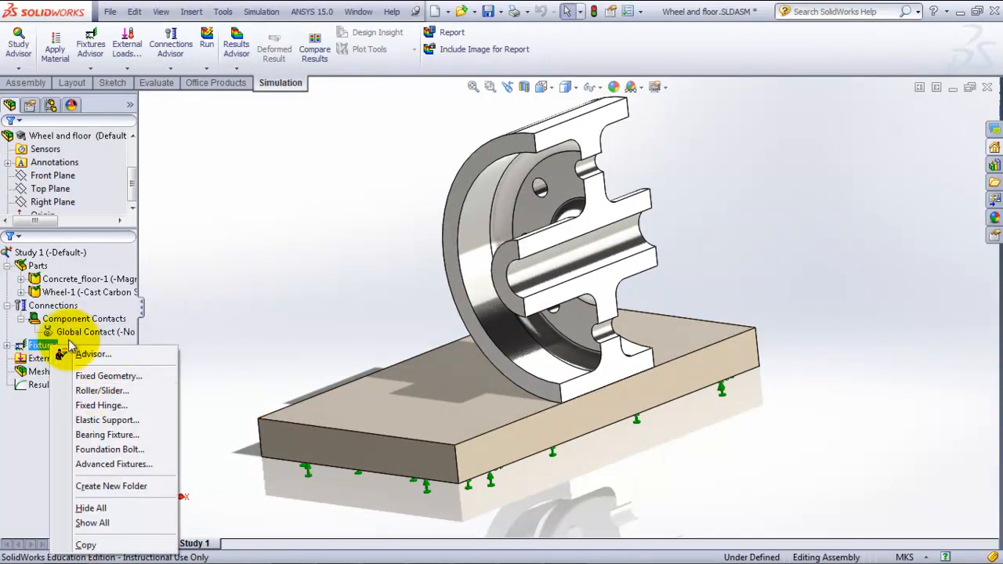
left_click(212, 314)
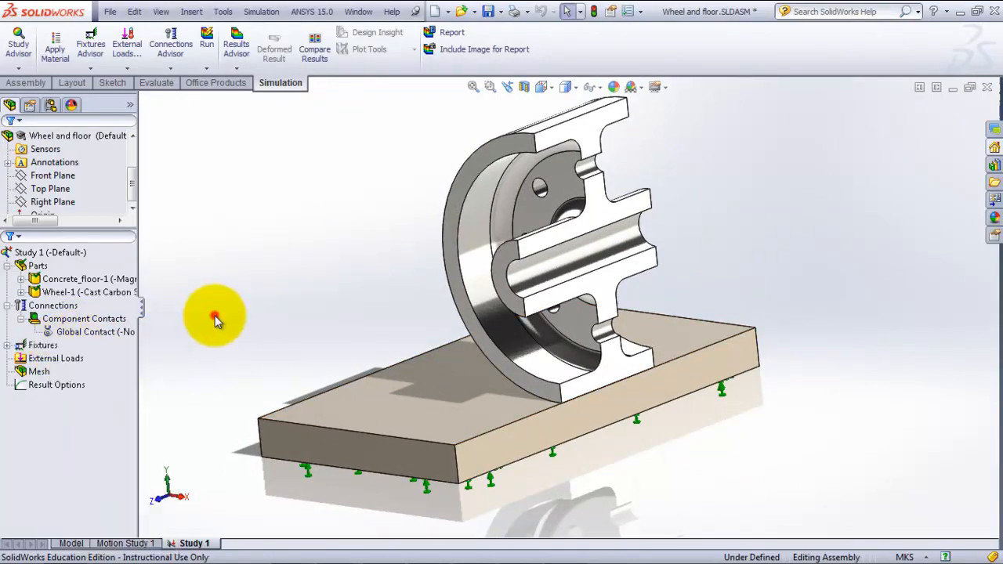
left_click(90, 67)
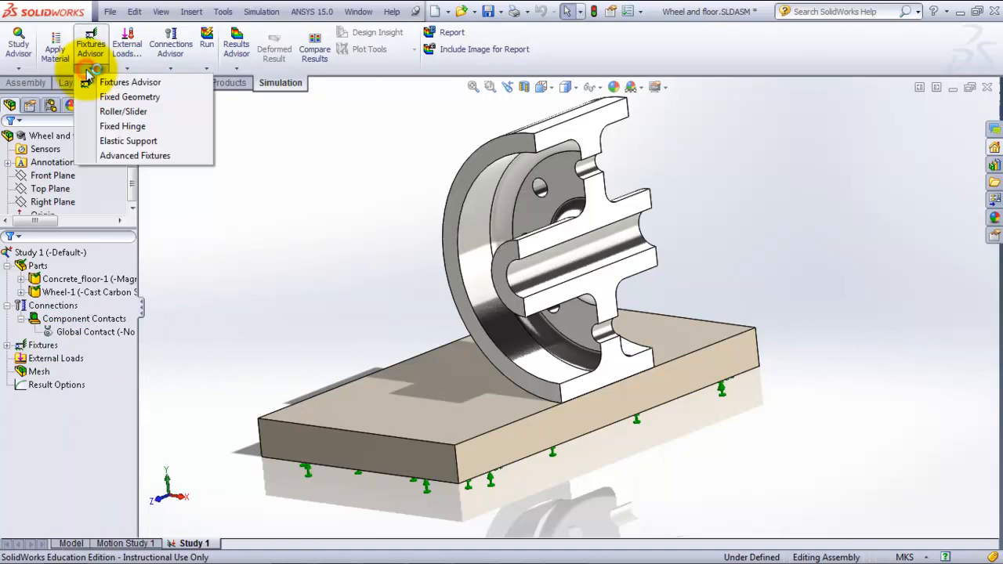
left_click(123, 111)
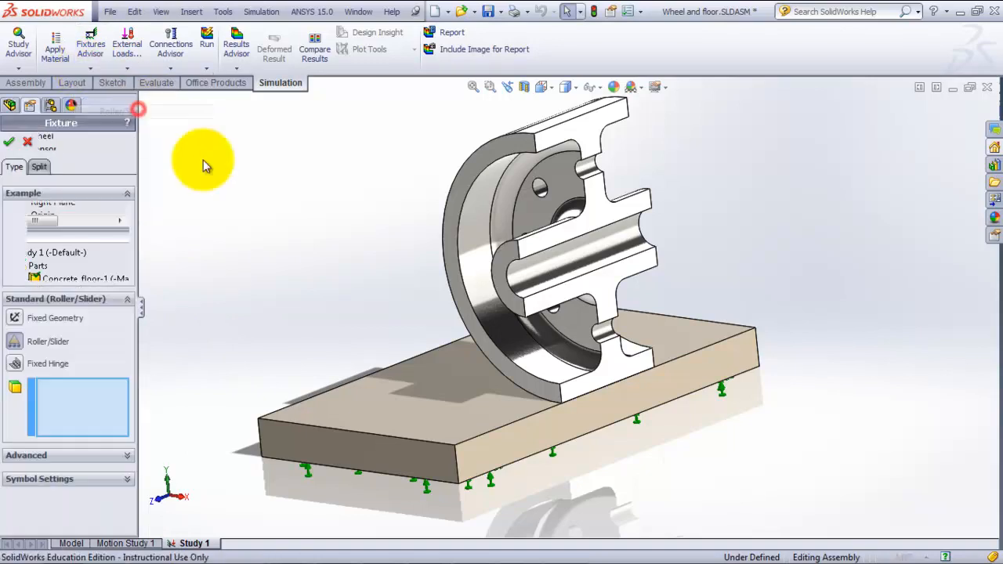
left_click(610, 410)
left_click(616, 358)
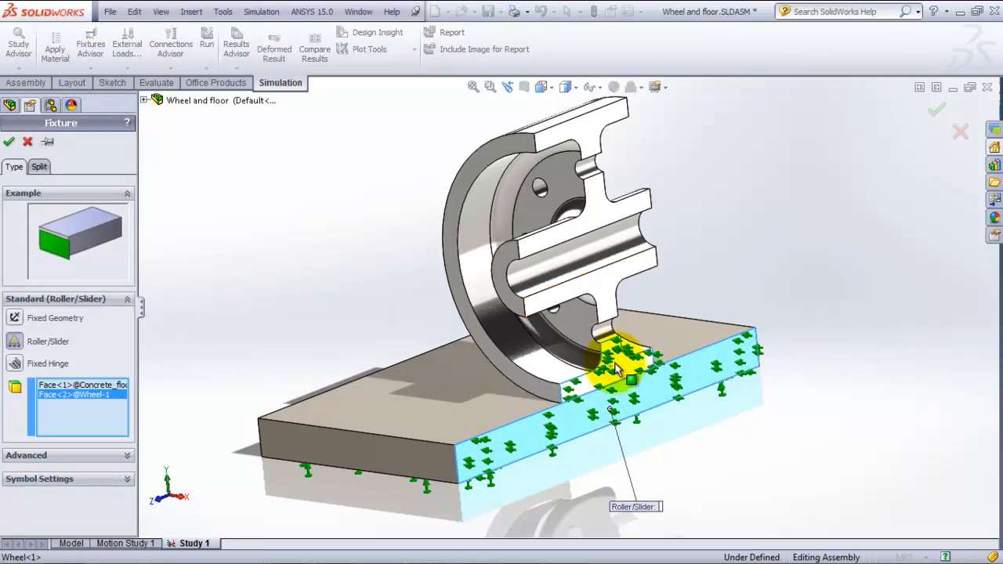
left_click(611, 292)
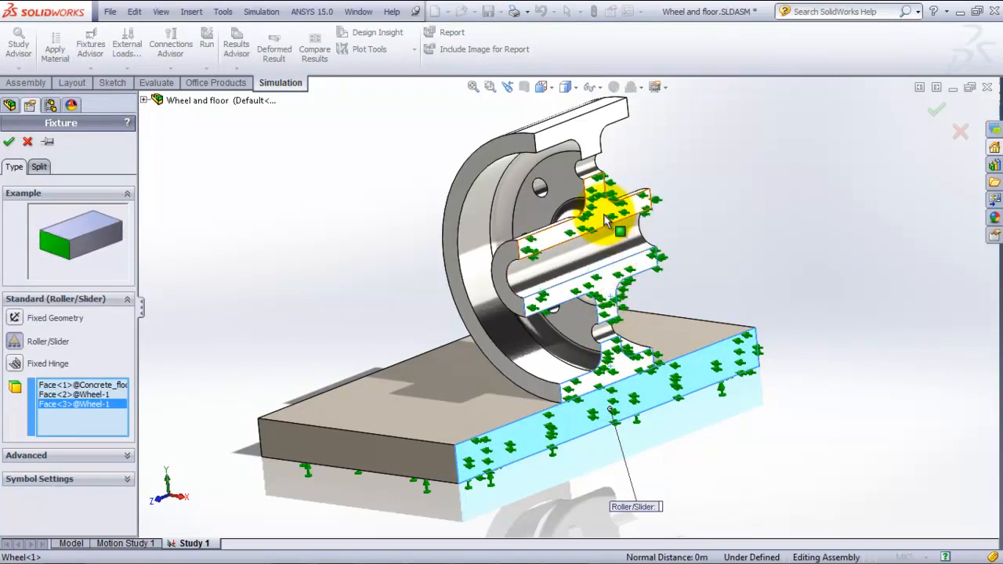
left_click(598, 210)
left_click(588, 125)
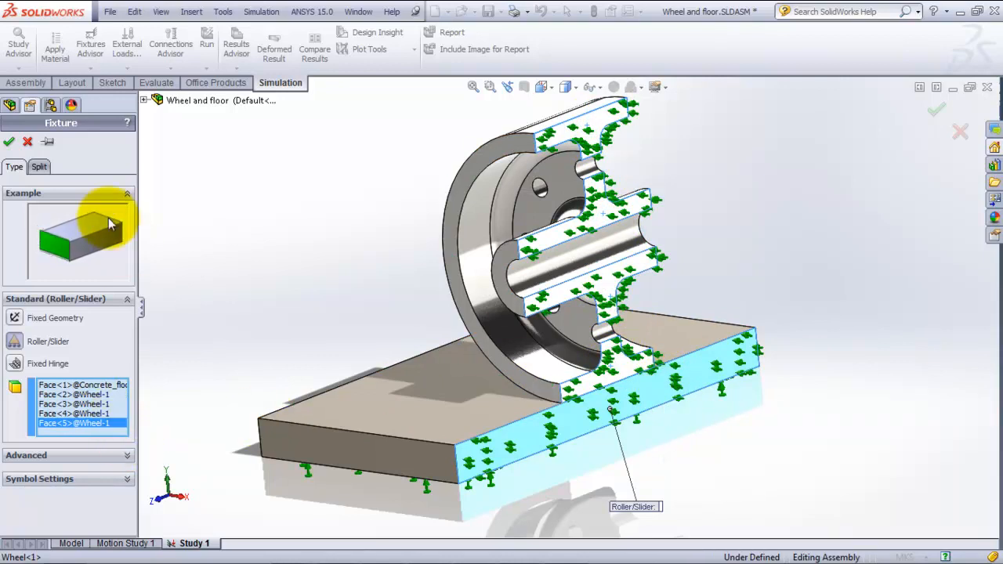
left_click(9, 142)
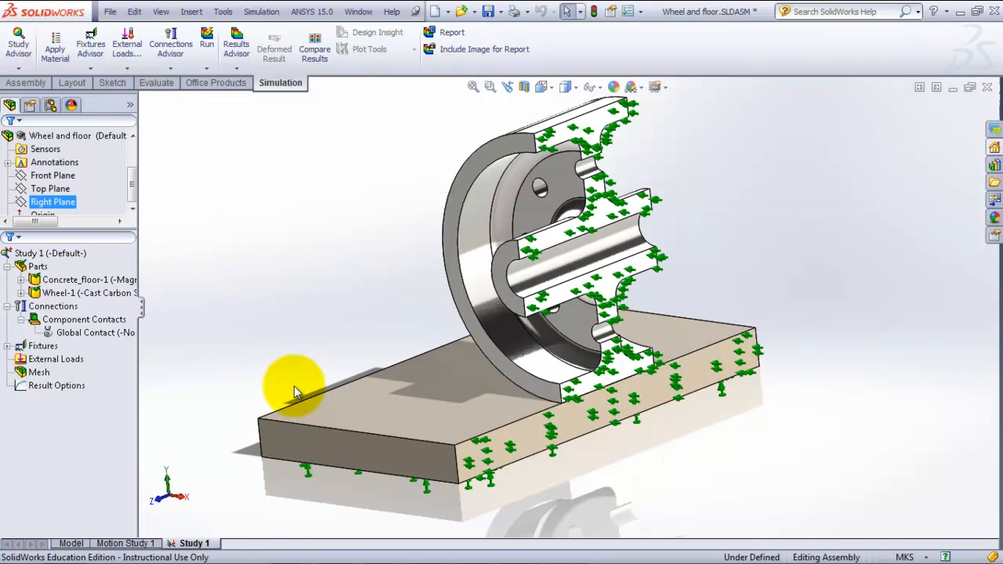
Apply a Roller/Slider fixture to the wheel's flat web face with the holes, removing the extra cut face from the selection.
middle_click_drag(773, 284, 666, 294)
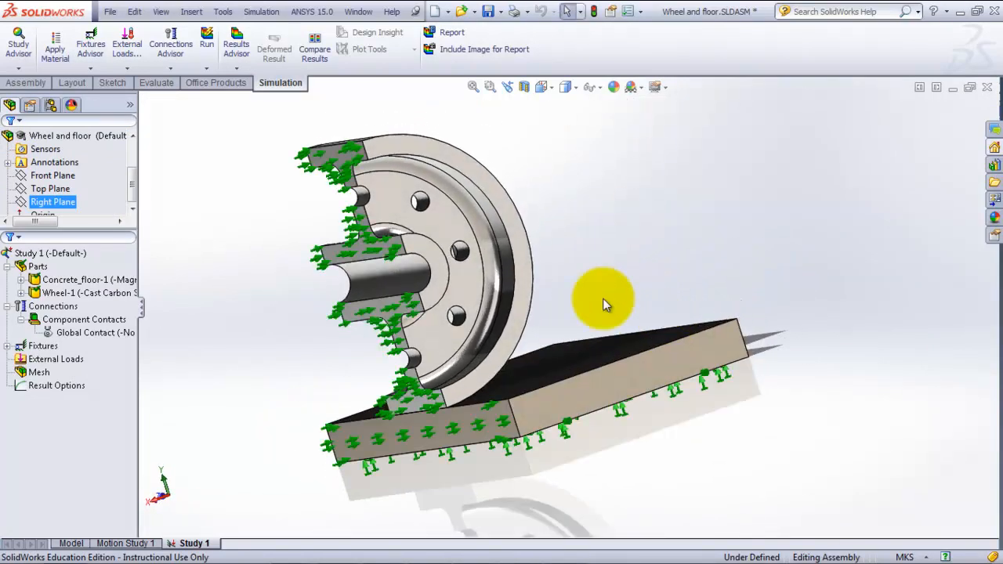
left_click(453, 222)
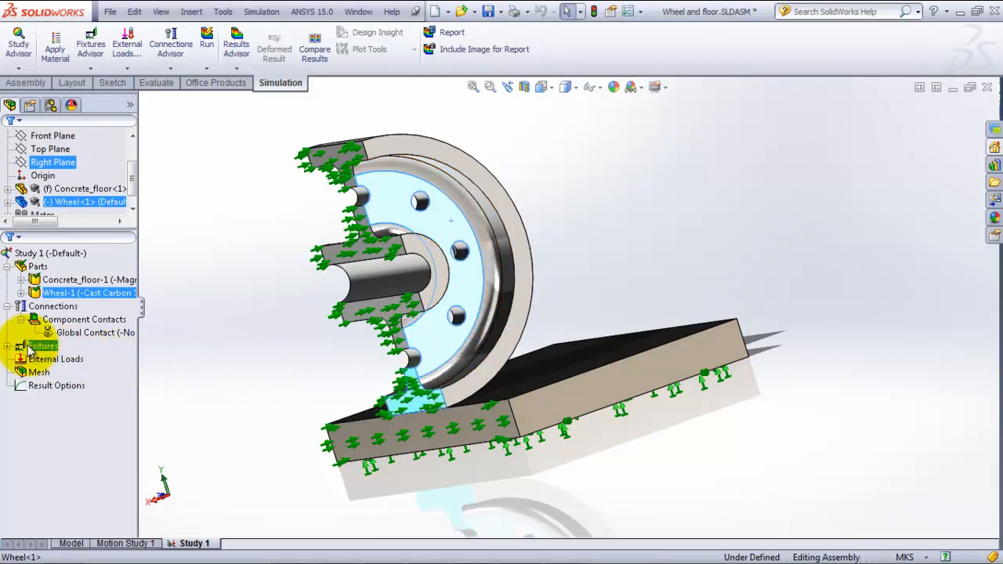
left_click(101, 67)
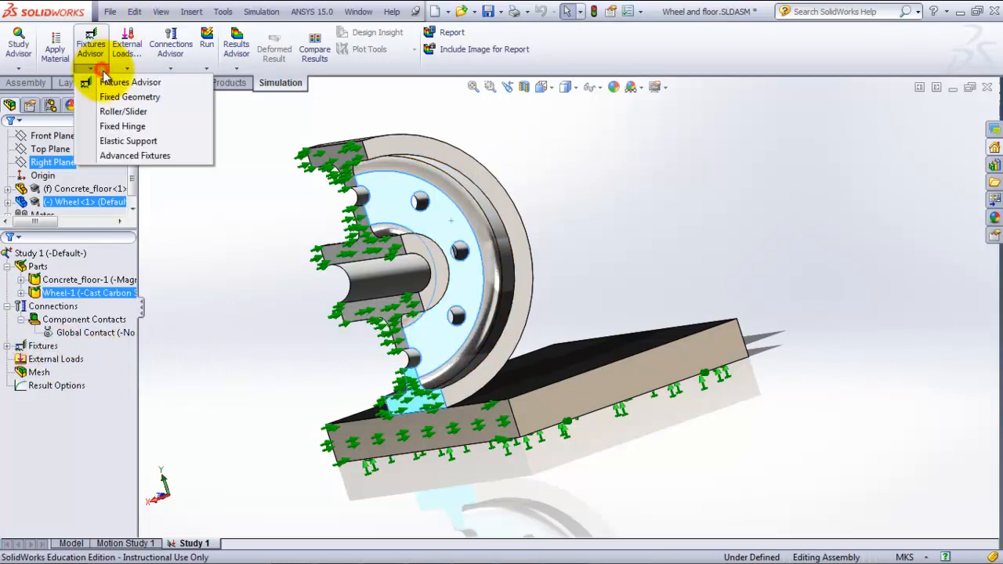
left_click(116, 112)
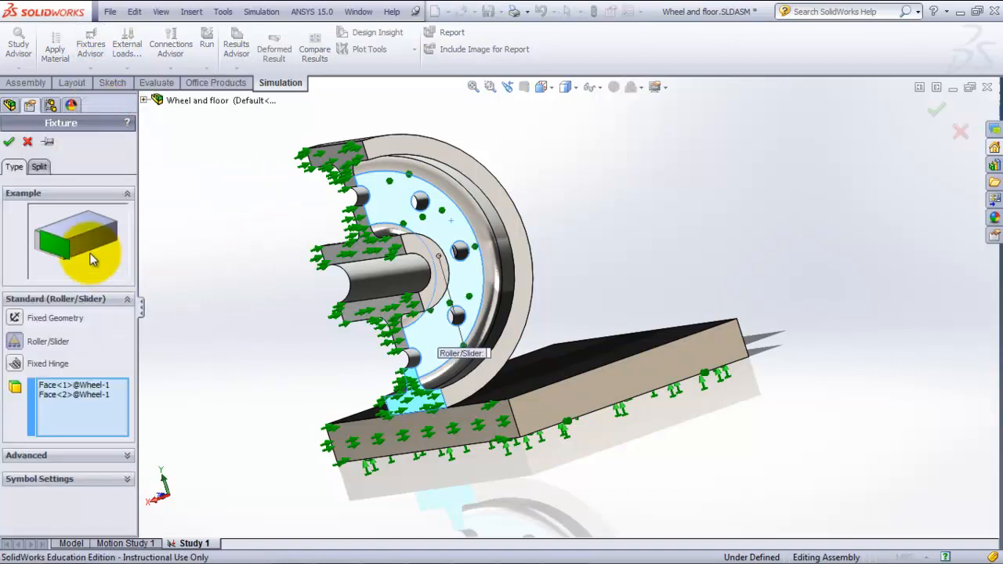
left_click(99, 385)
left_click(96, 395)
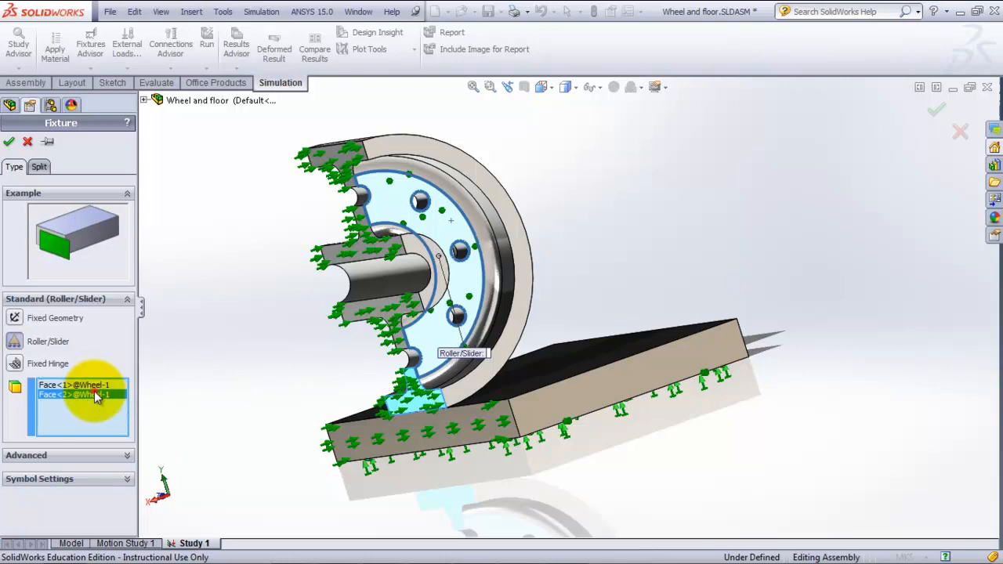
right_click(97, 397)
left_click(133, 415)
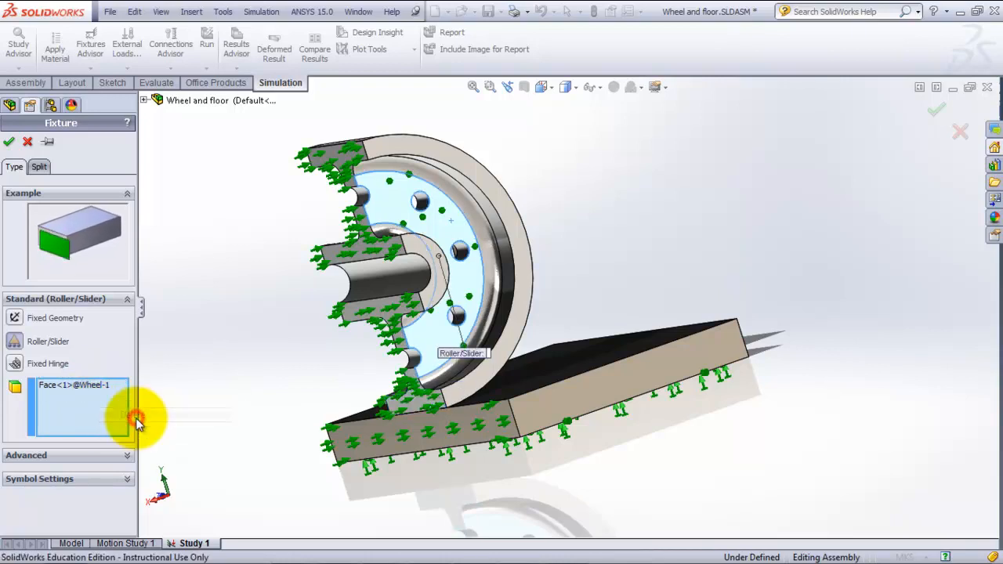
left_click(9, 141)
left_click(118, 333)
left_click(56, 360)
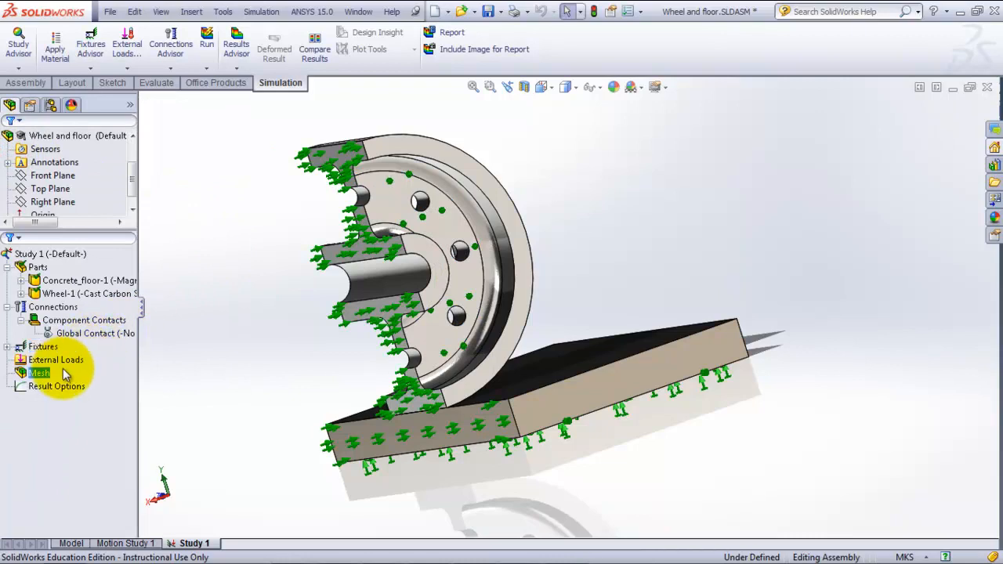
left_click(385, 310)
middle_click_drag(610, 287, 742, 313)
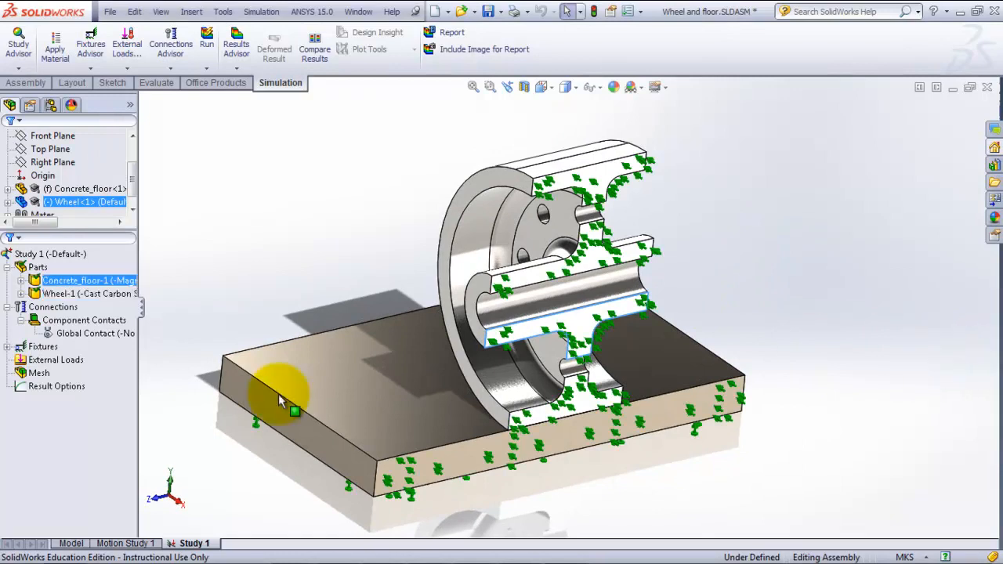
Consult the SolidWorks boundary condition and bearing load instructions in Applying Bearing Loads.pdf, and return to the assembly.
mouse_move(264, 559)
left_click(429, 551)
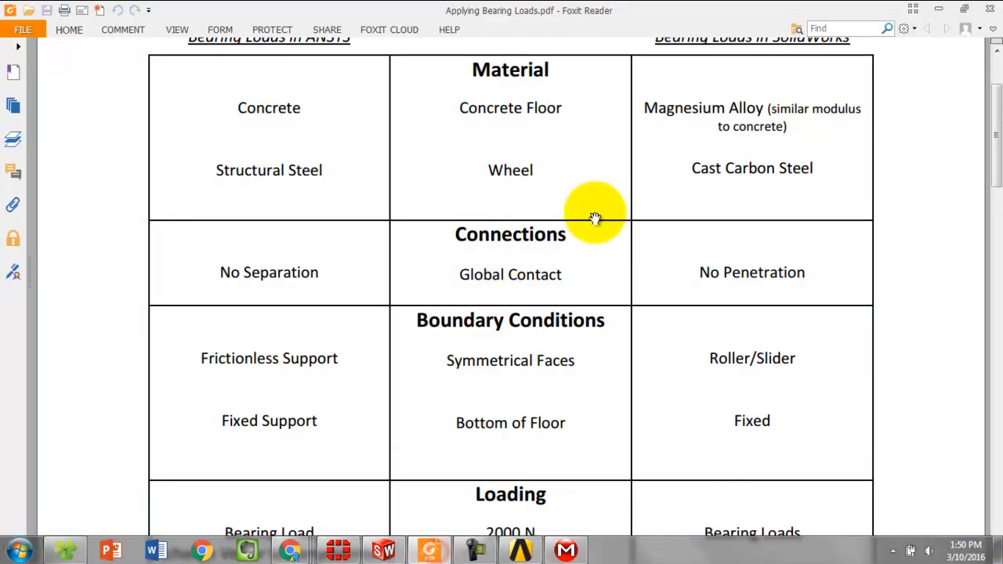
scroll(768, 251, "down", 6)
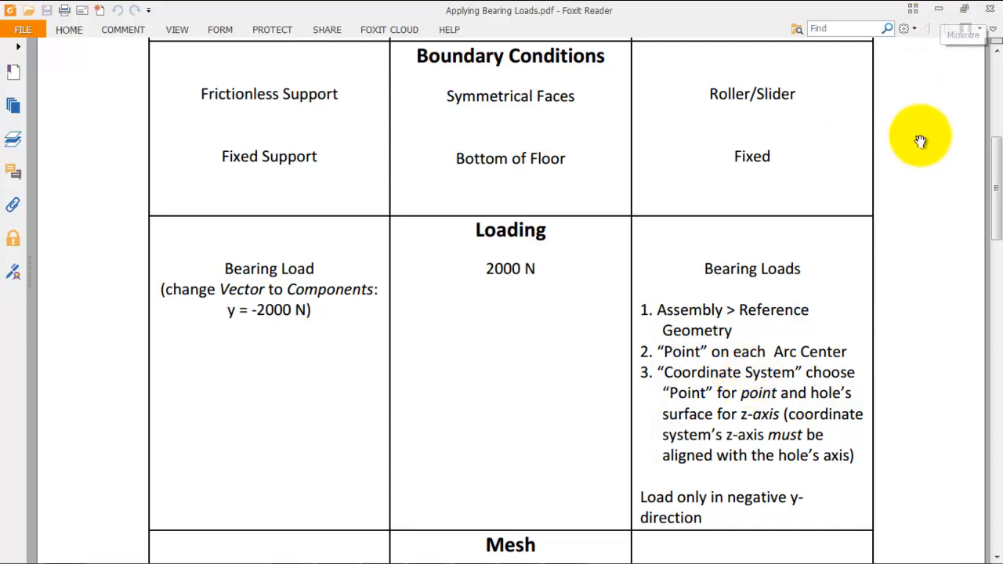
key("alt+Tab")
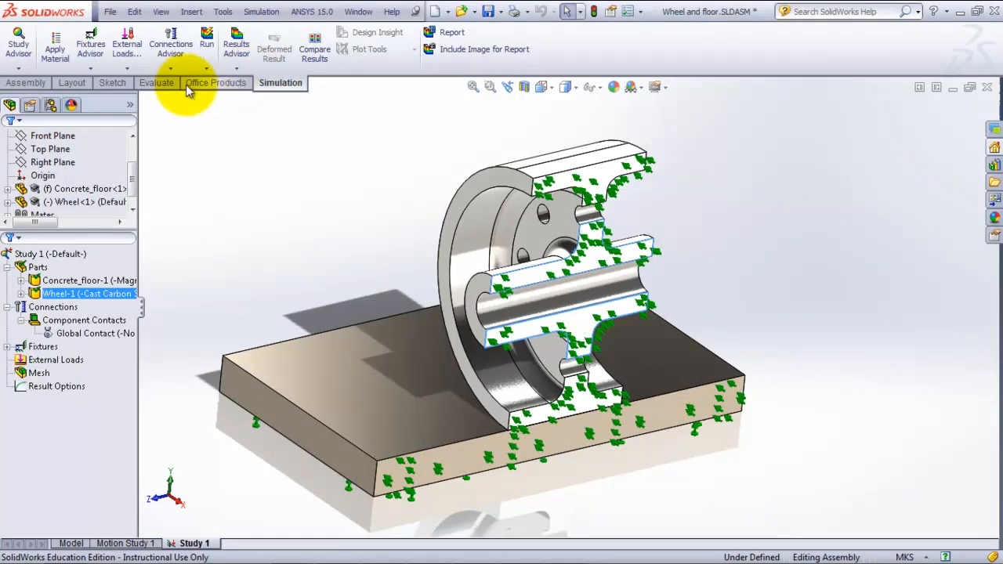
Create an Arc Center reference point on the circular edge at the front end of the wheel's hub bore.
left_click(24, 81)
left_click(389, 69)
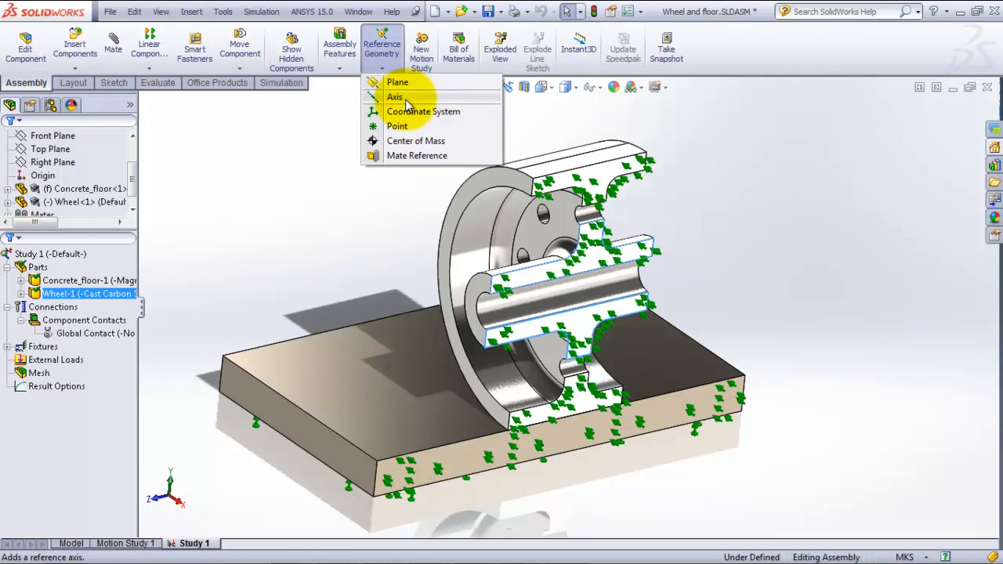
left_click(399, 127)
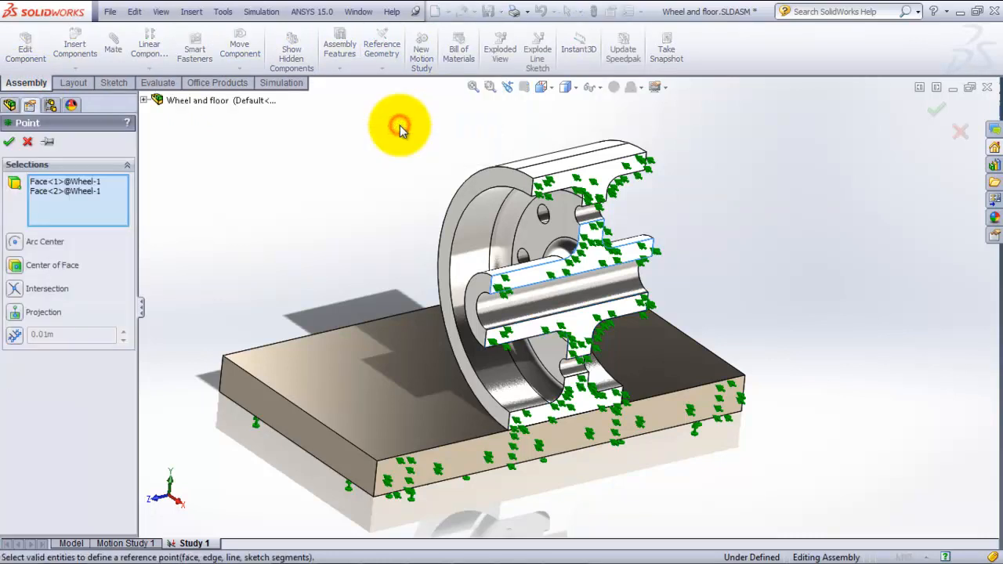
left_click(488, 320)
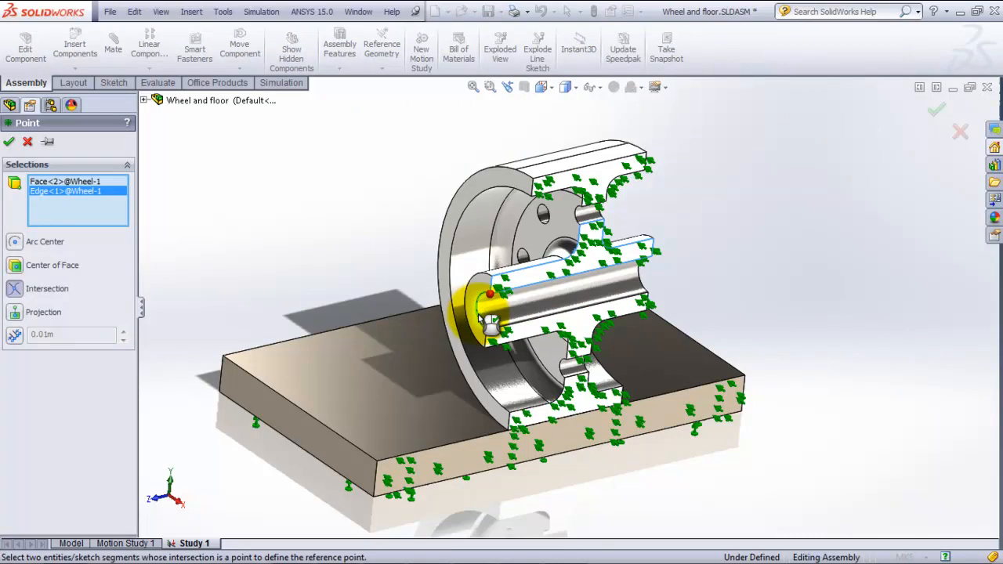
left_click(54, 183)
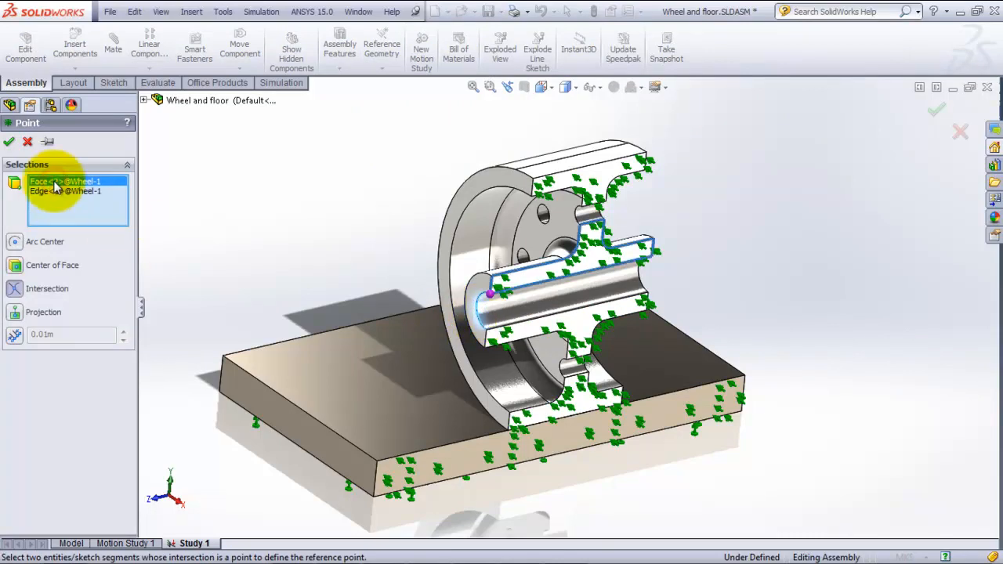
right_click(55, 186)
left_click(153, 205)
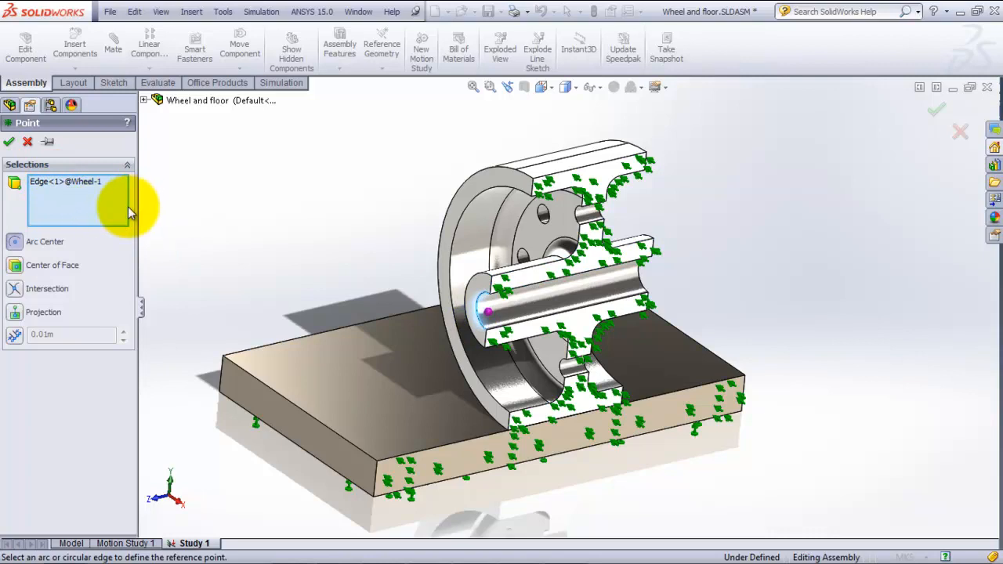
left_click(78, 182)
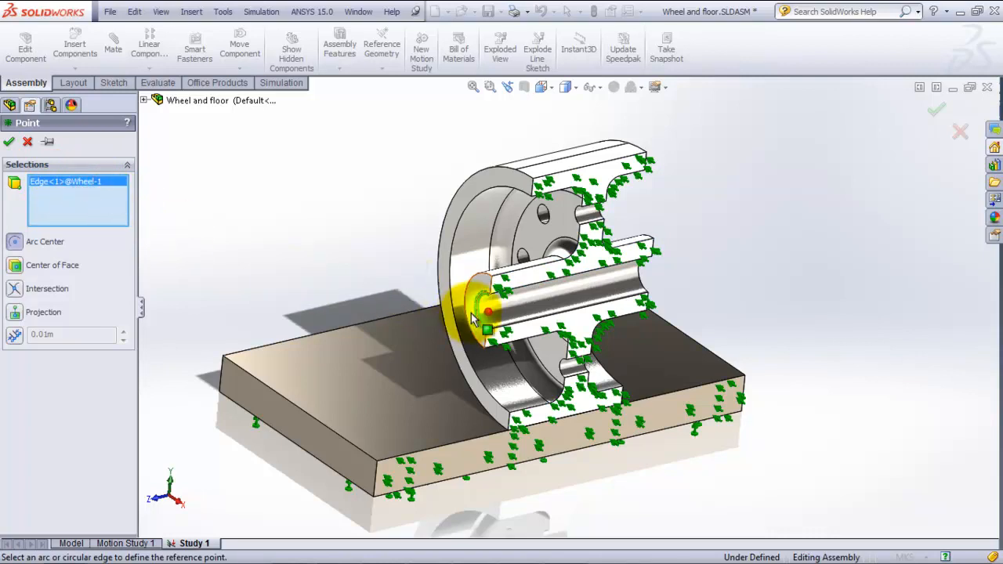
left_click(8, 142)
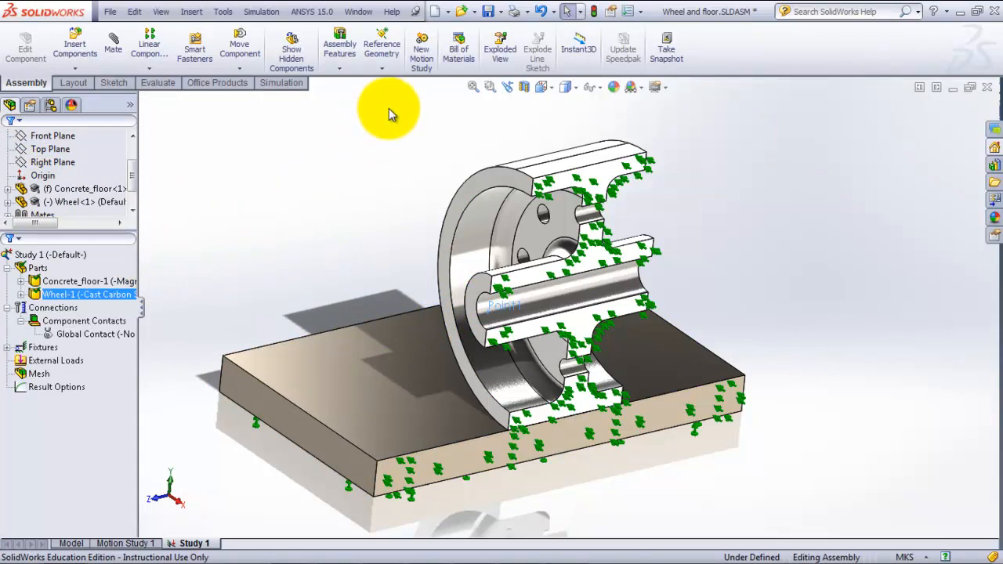
Create a reference coordinate system with its origin at the arc center point of the wheel's hub bore.
left_click(383, 67)
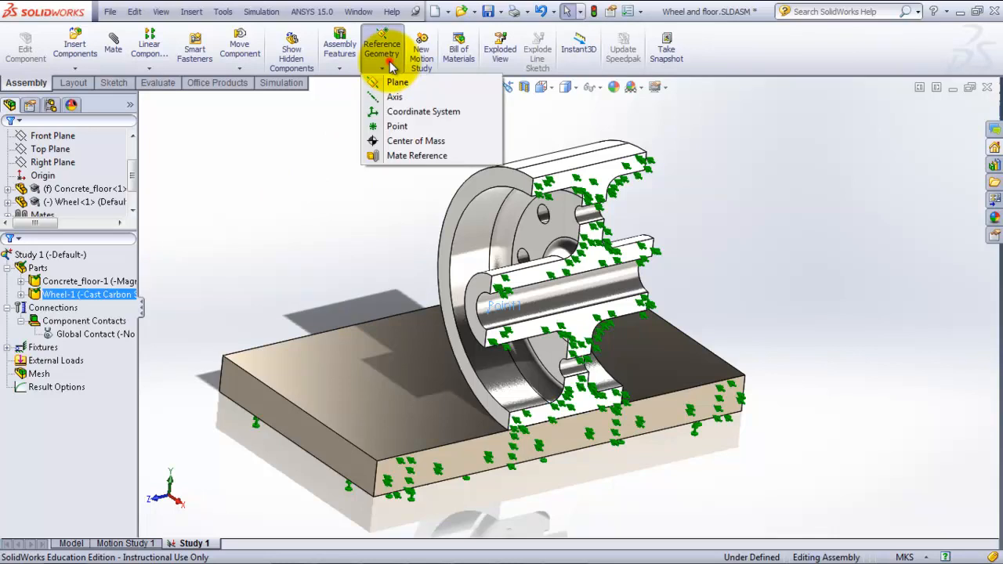
left_click(407, 112)
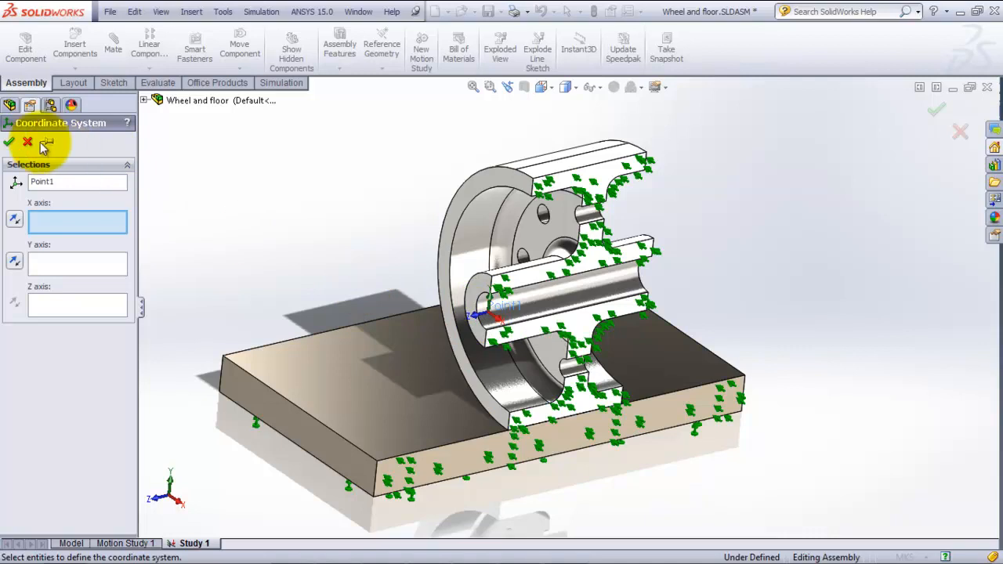
left_click(10, 143)
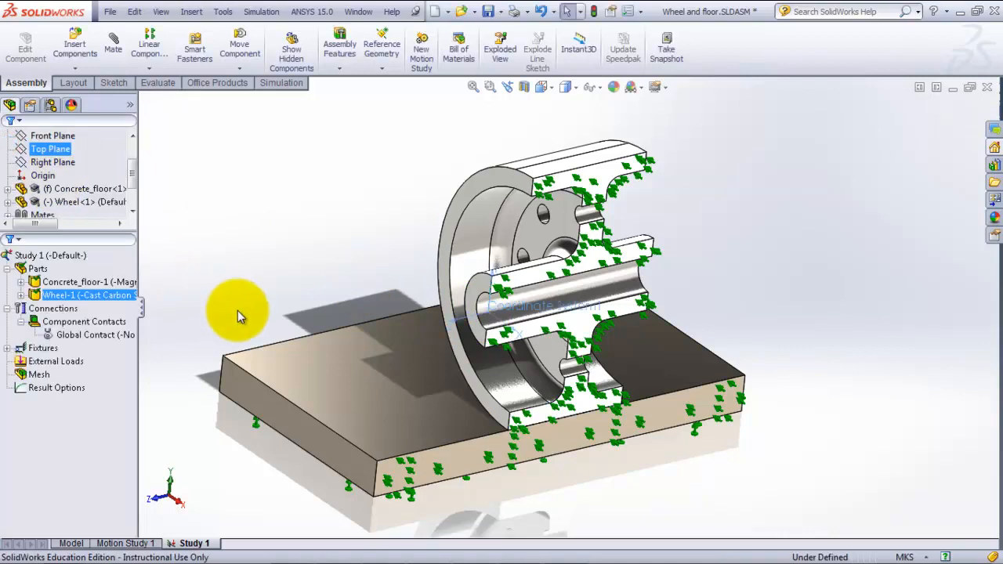
Start a Bearing Load using Coordinate System1, replacing the preselected cut face with the cylindrical face of the wheel's hub bore.
left_click(517, 313)
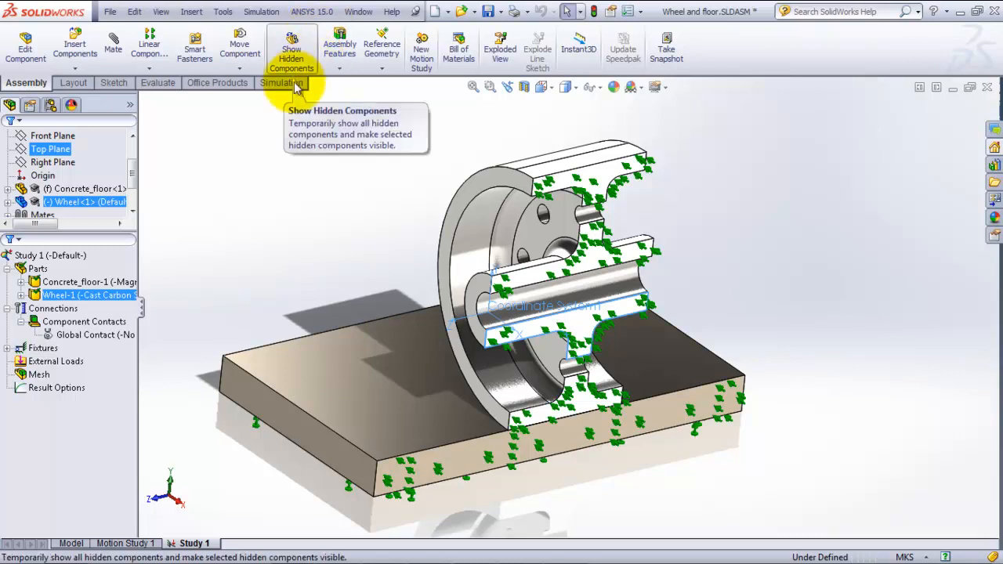
left_click(56, 362)
right_click(56, 361)
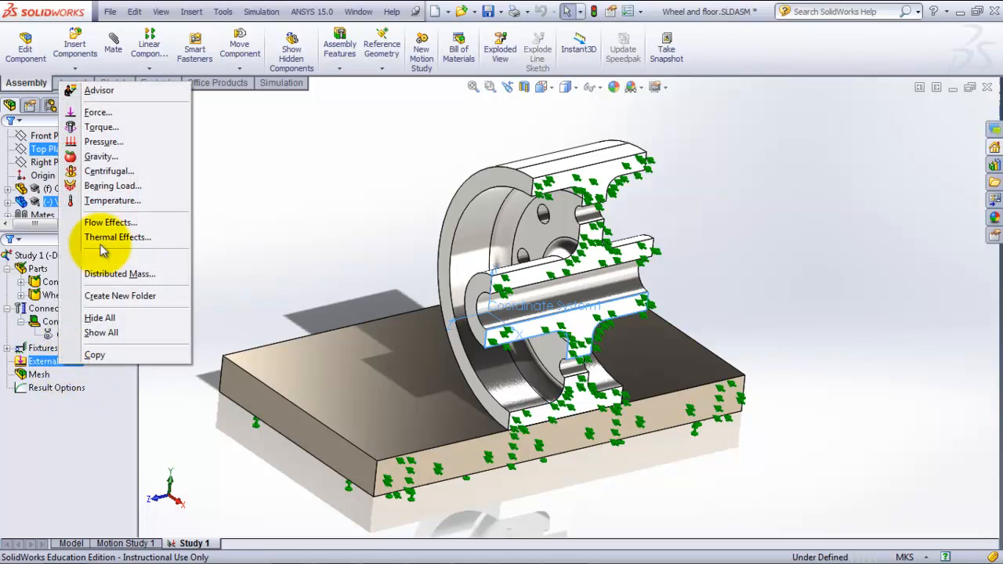
left_click(118, 187)
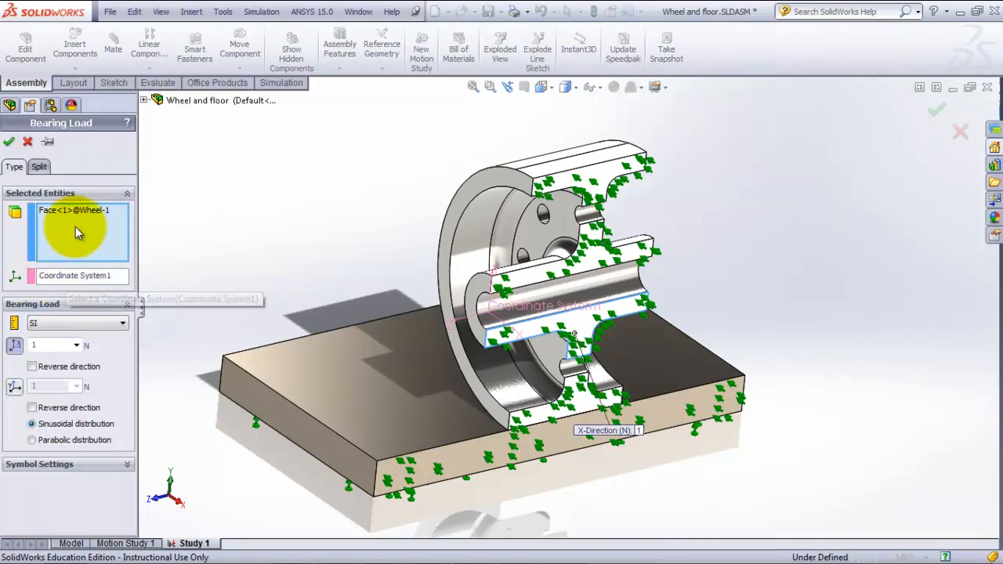
left_click(94, 214)
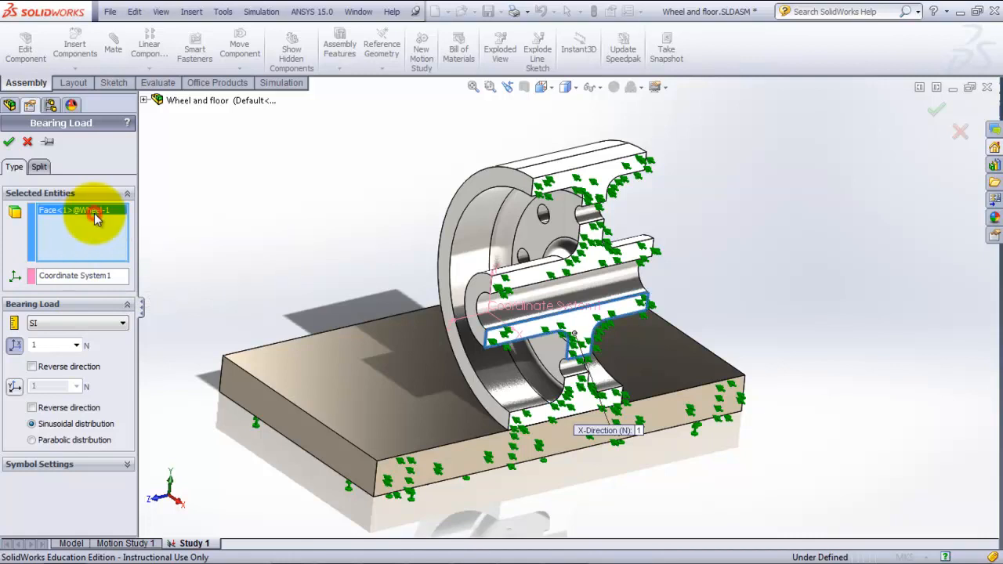
right_click(97, 218)
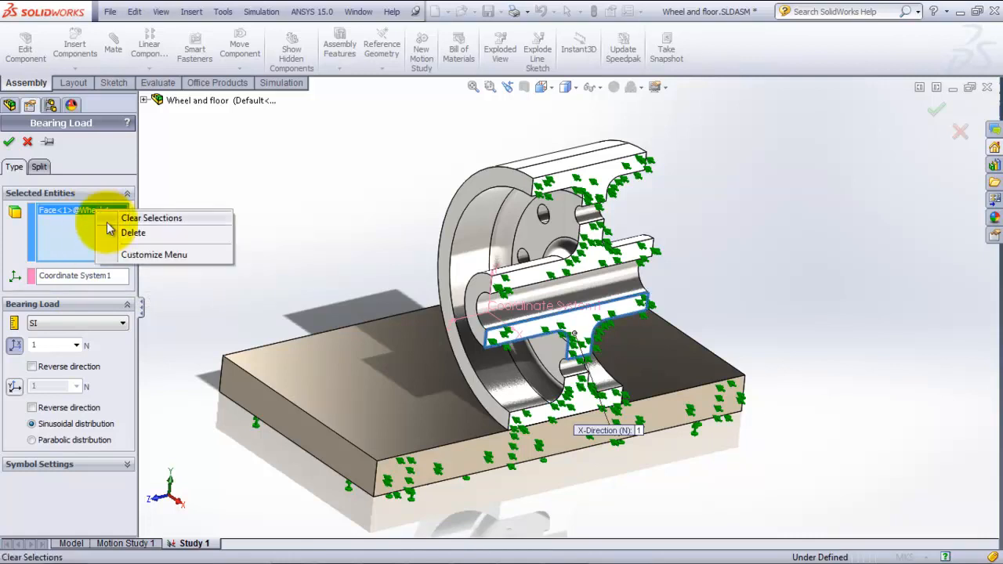
left_click(129, 232)
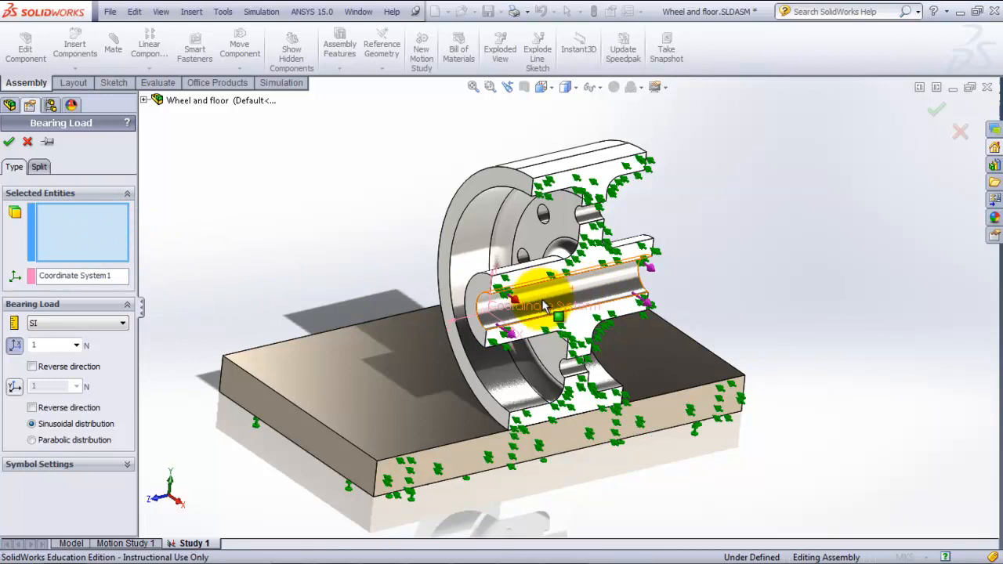
left_click(514, 296)
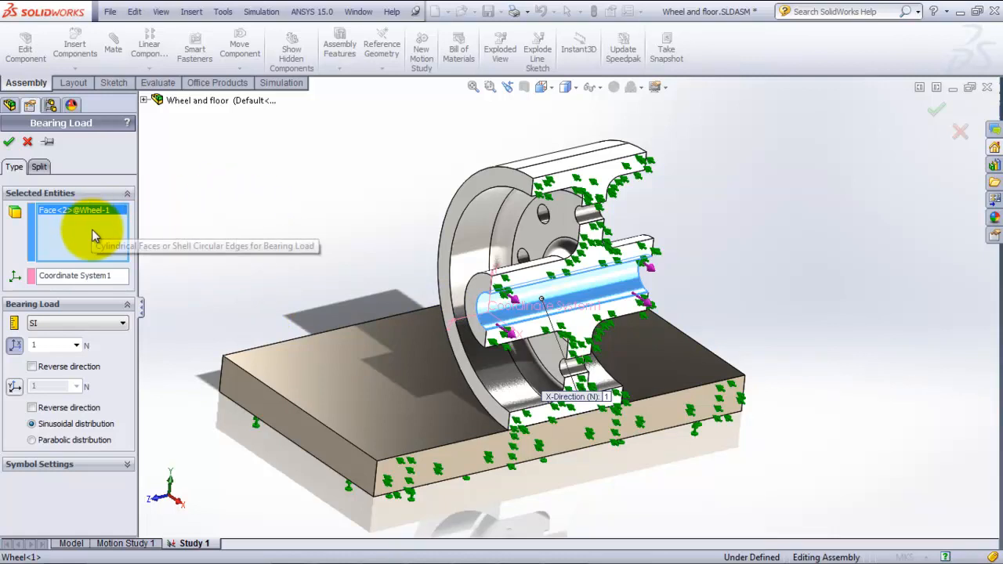
Apply the bearing load as 2000 N in the reversed Y direction with sinusoidal distribution.
left_click(52, 343)
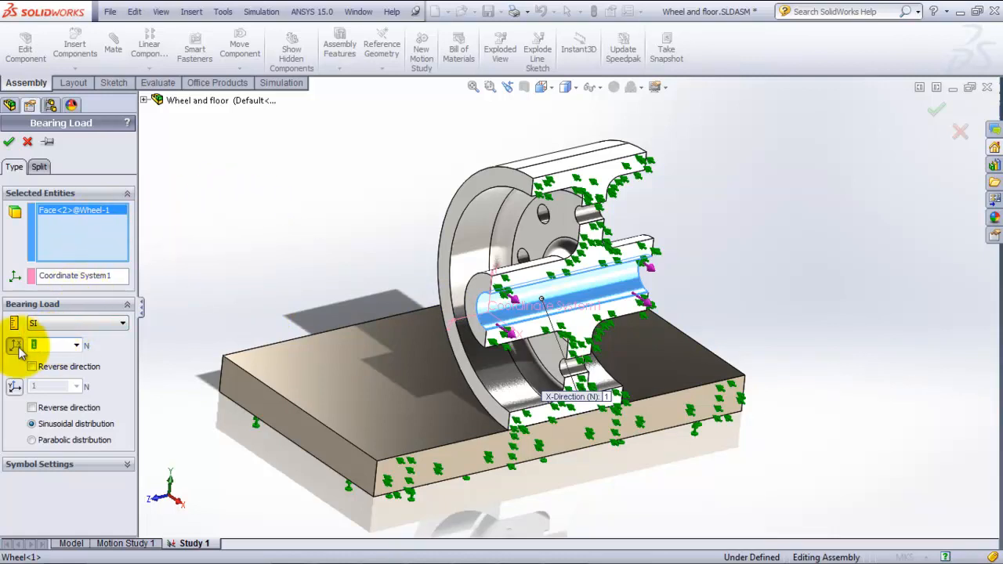
left_click(16, 347)
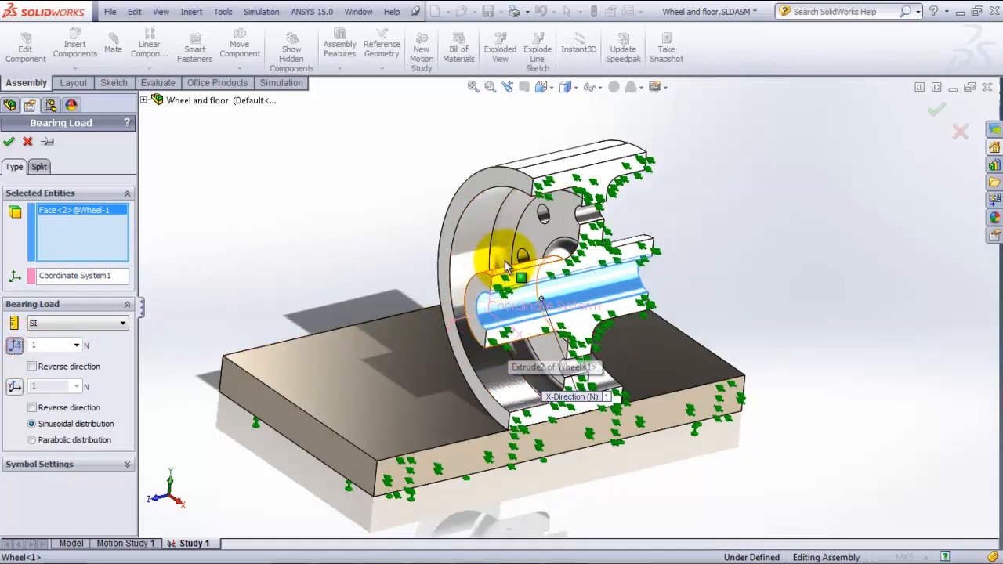
left_click(17, 385)
left_click(51, 384)
type("2000")
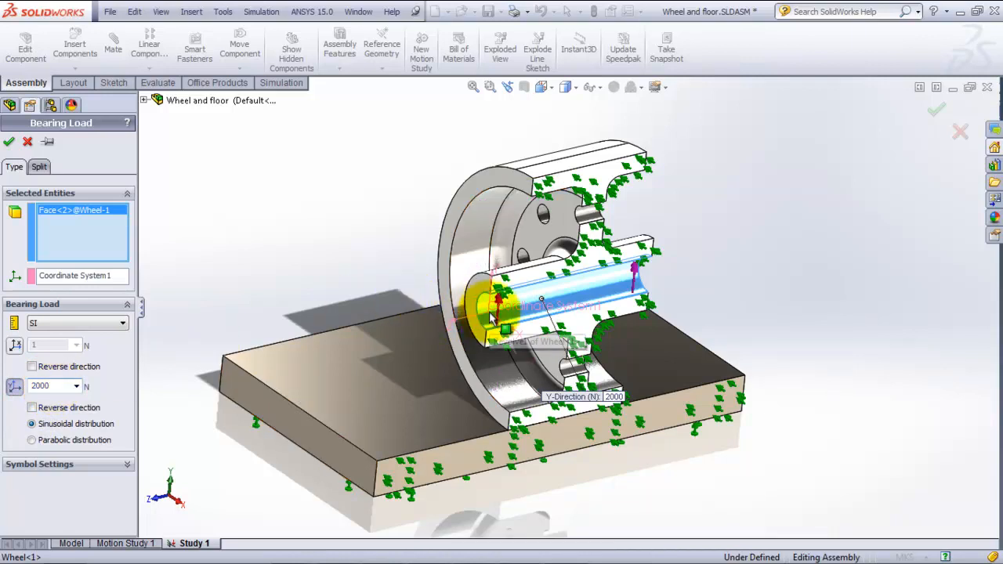
left_click(31, 407)
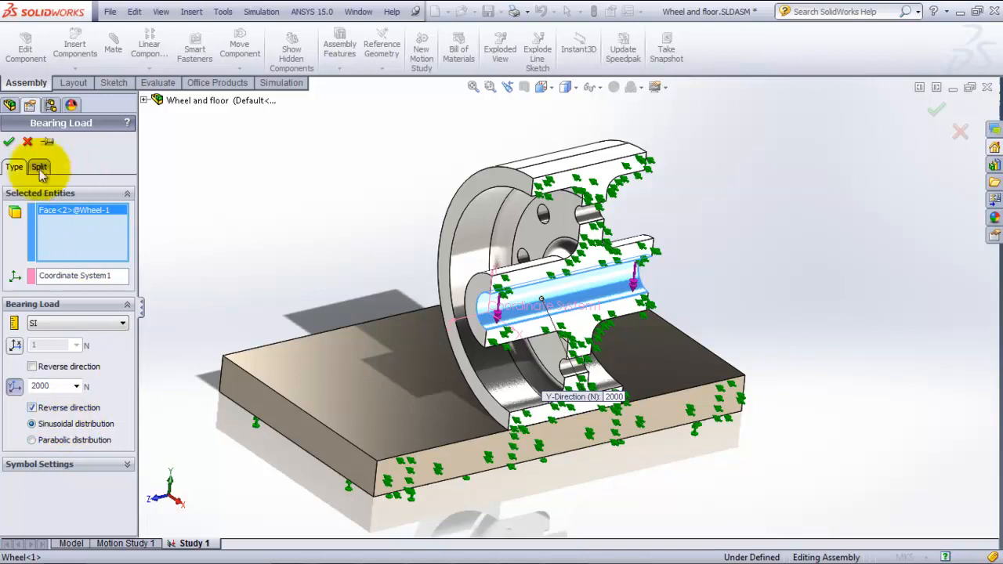
left_click(10, 143)
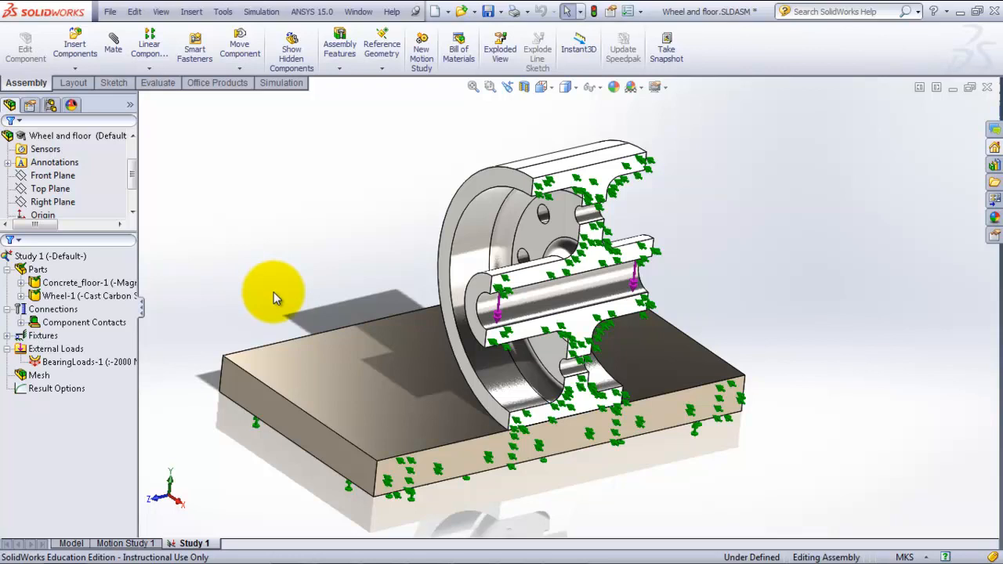
Create a mesh of the wheel and floor assembly with the default mesh density.
left_click(38, 375)
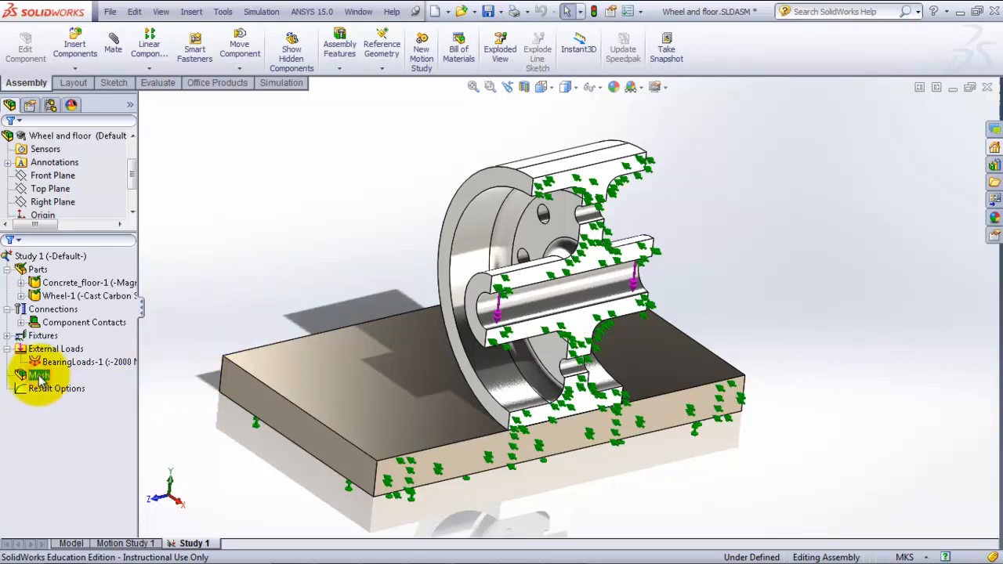
right_click(38, 375)
left_click(92, 174)
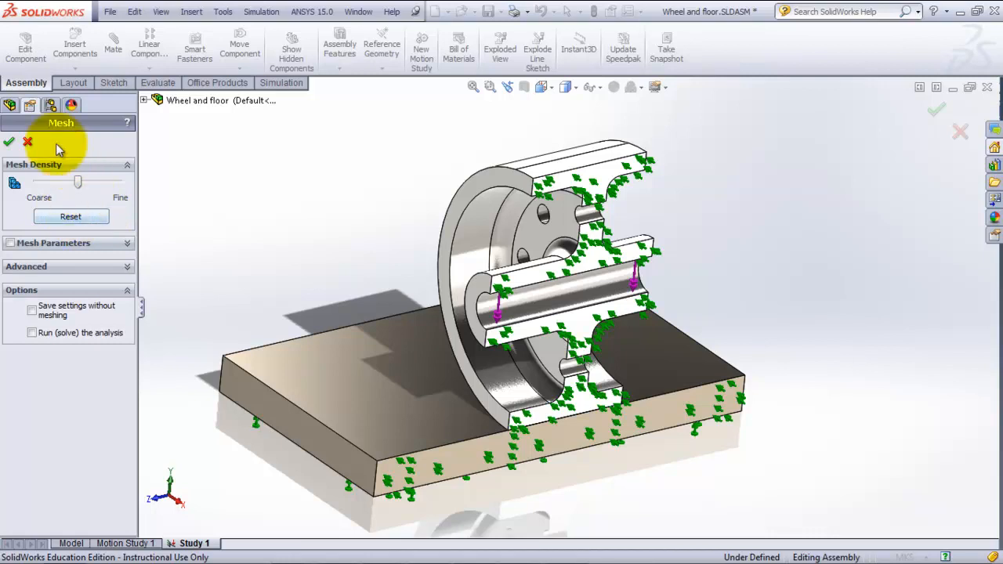
left_click(9, 142)
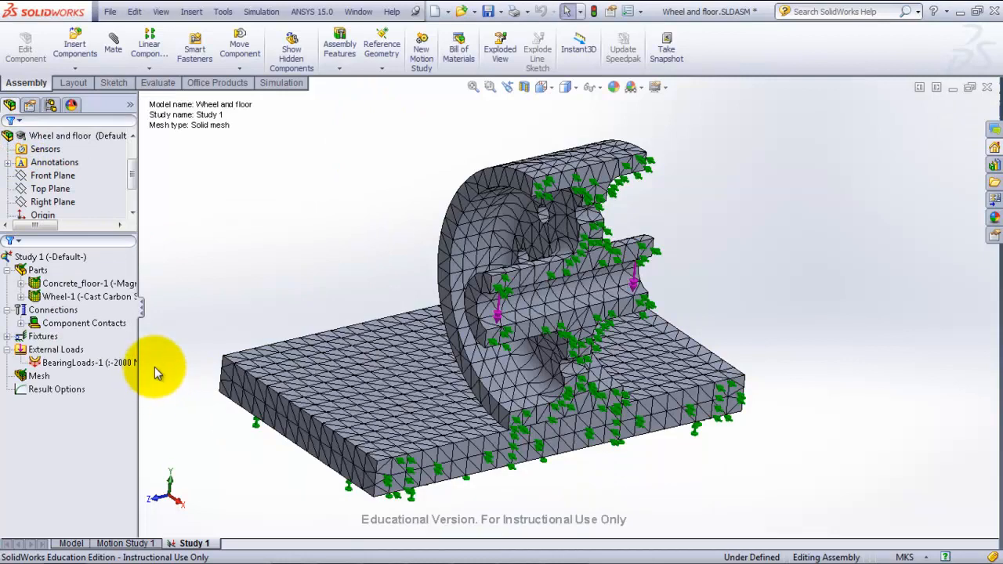
Run the static study and display its resultant displacement plot.
scroll(118, 180, "down", 2)
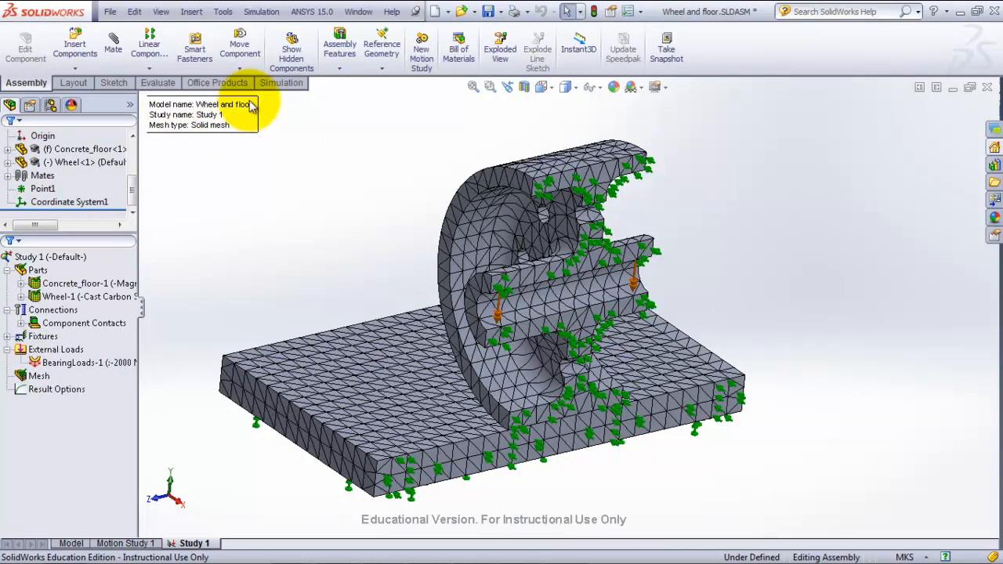
left_click(280, 82)
left_click(207, 43)
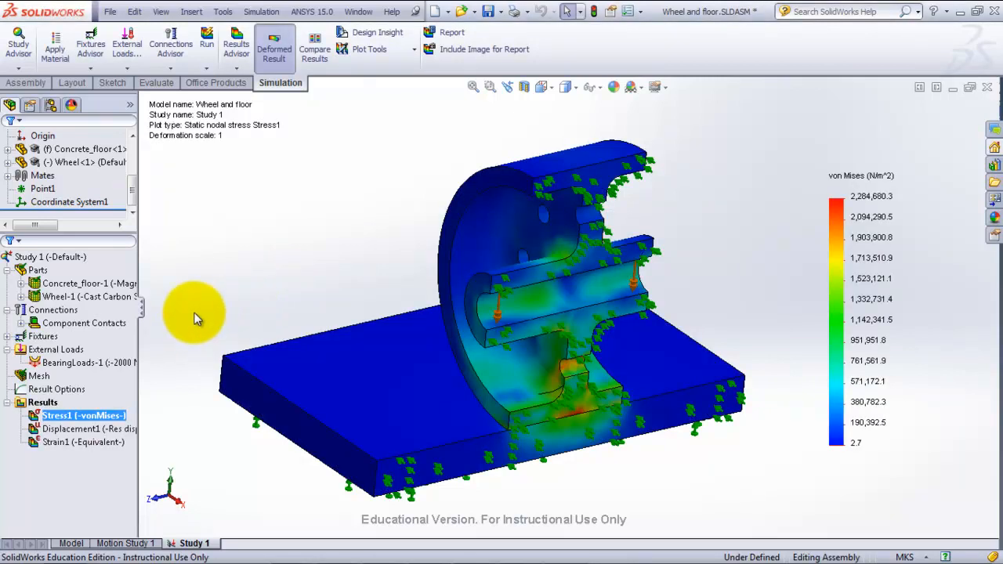
left_click(132, 429)
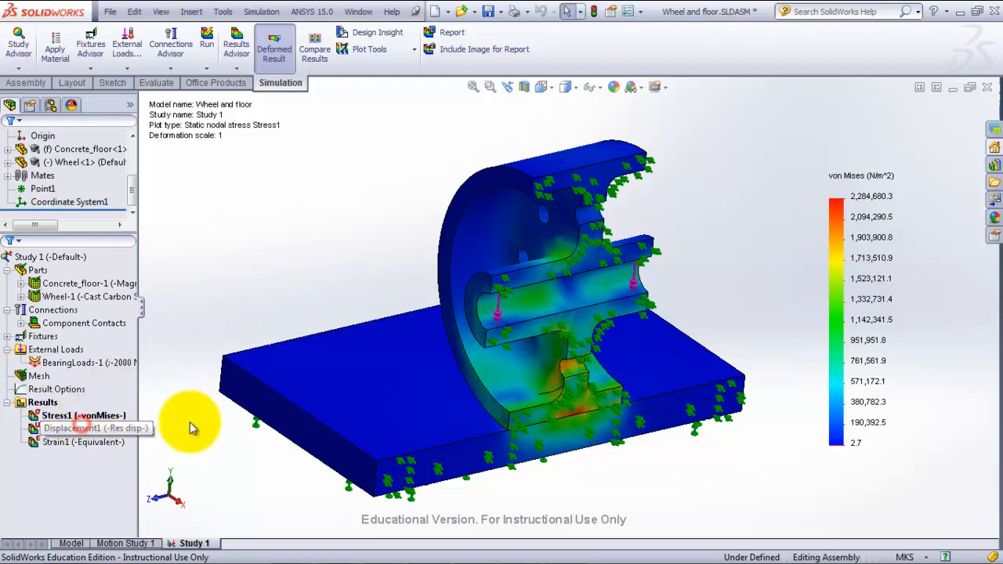
double_click(85, 431)
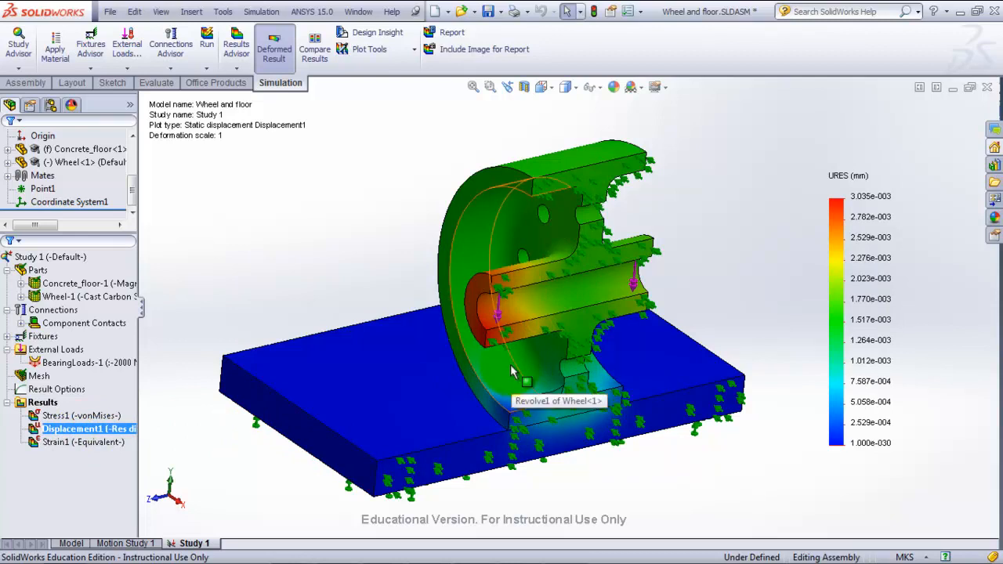
Switch to ANSYS Mechanical and display the Total Deformation result with smooth contours.
key("alt+Tab")
key("alt+Tab")
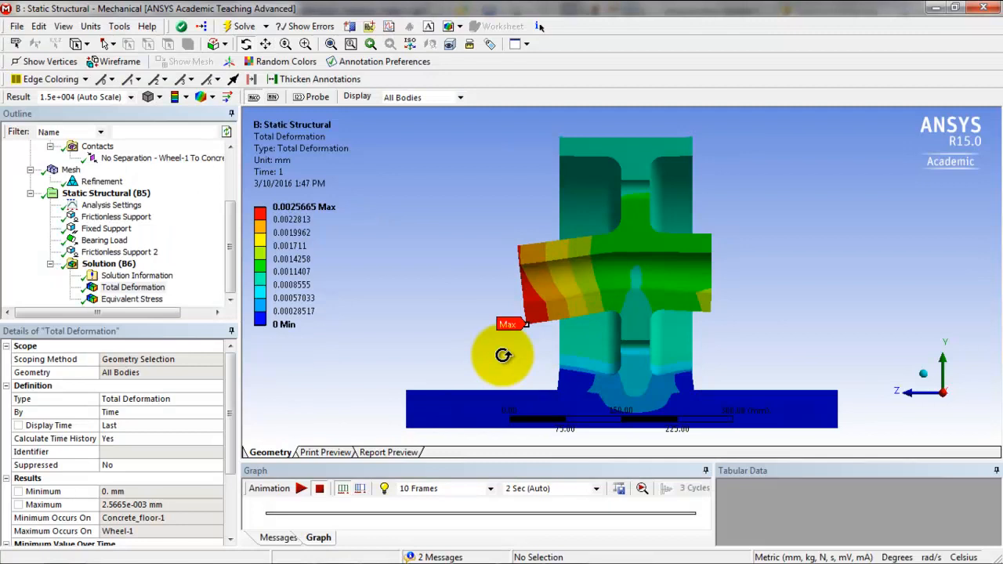
left_click(188, 99)
left_click(194, 115)
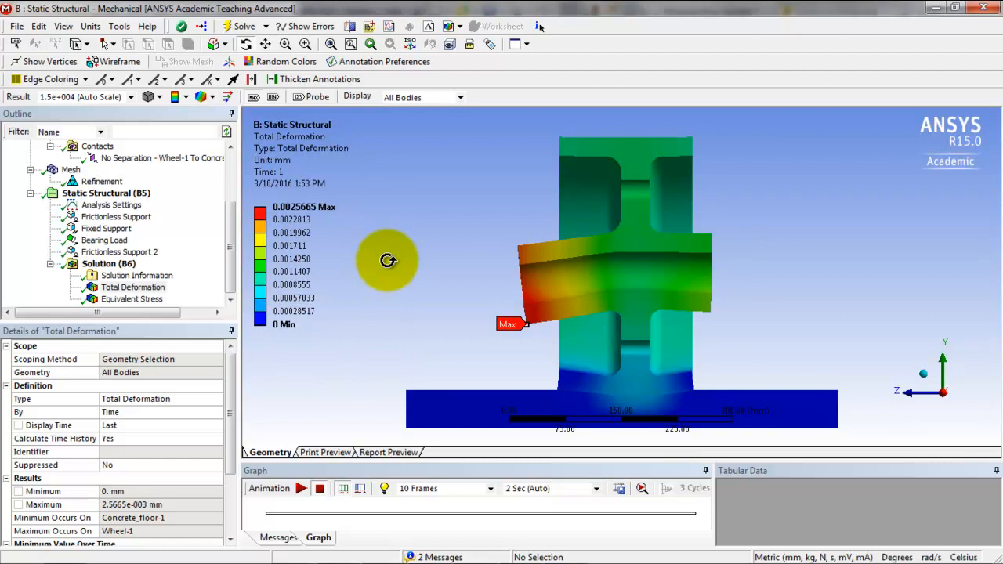
Compare the SolidWorks displacement plot in the Right view with the ANSYS Total Deformation plot, and return to SolidWorks.
key("alt+Tab")
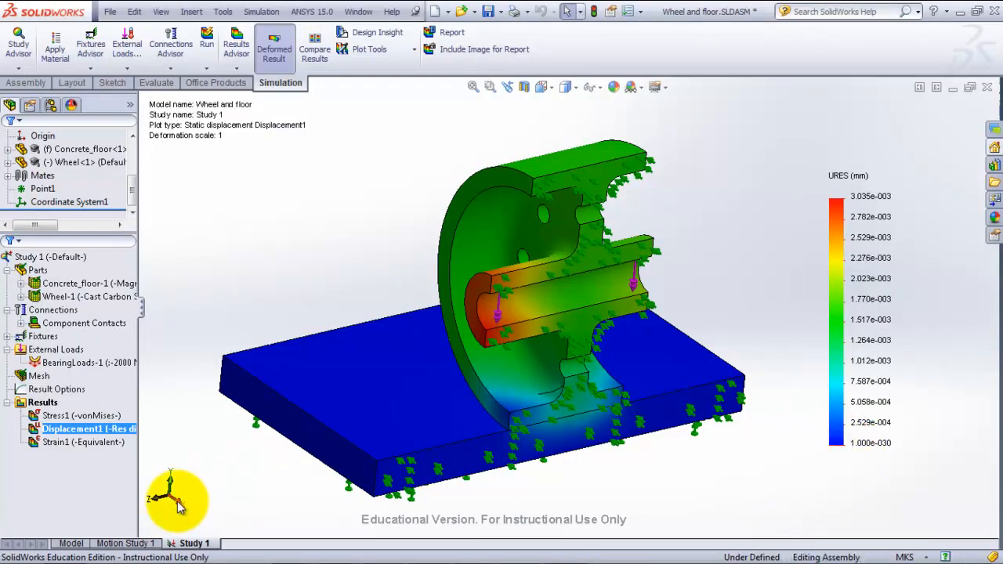
left_click(177, 503)
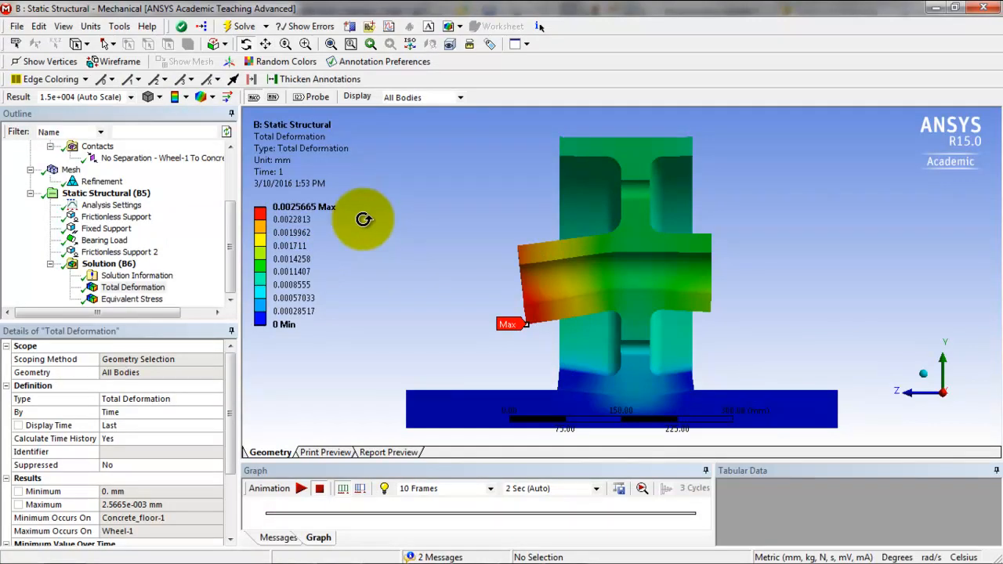
key("alt+Tab")
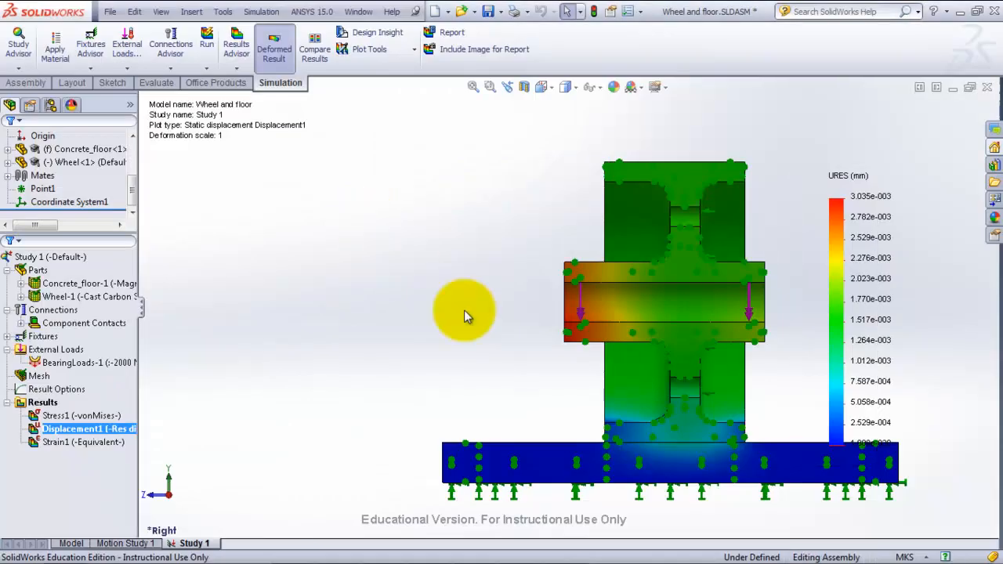
middle_click_drag(679, 347, 546, 343, "ctrl")
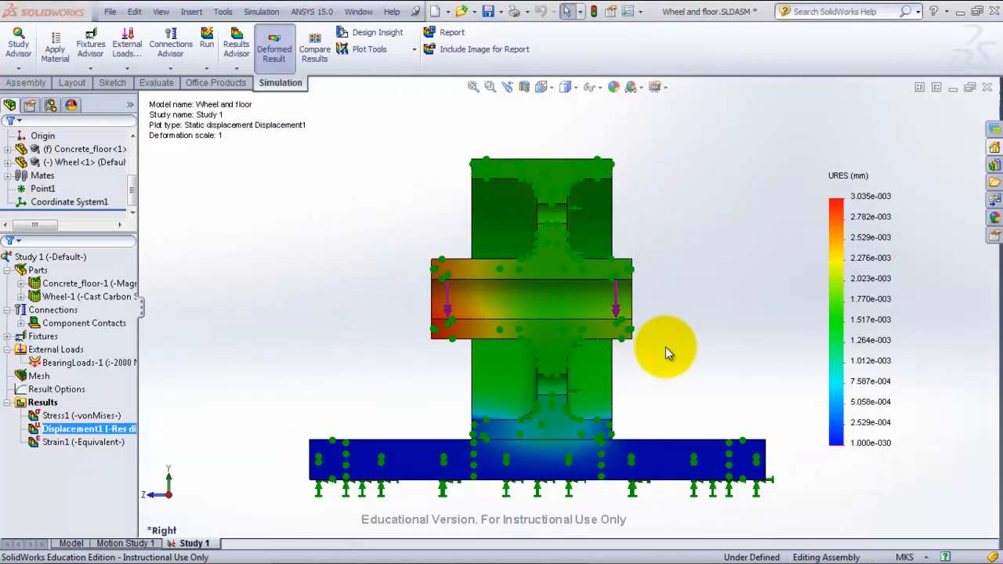
key("alt+Tab")
key("alt+Tab")
key("alt+Tab")
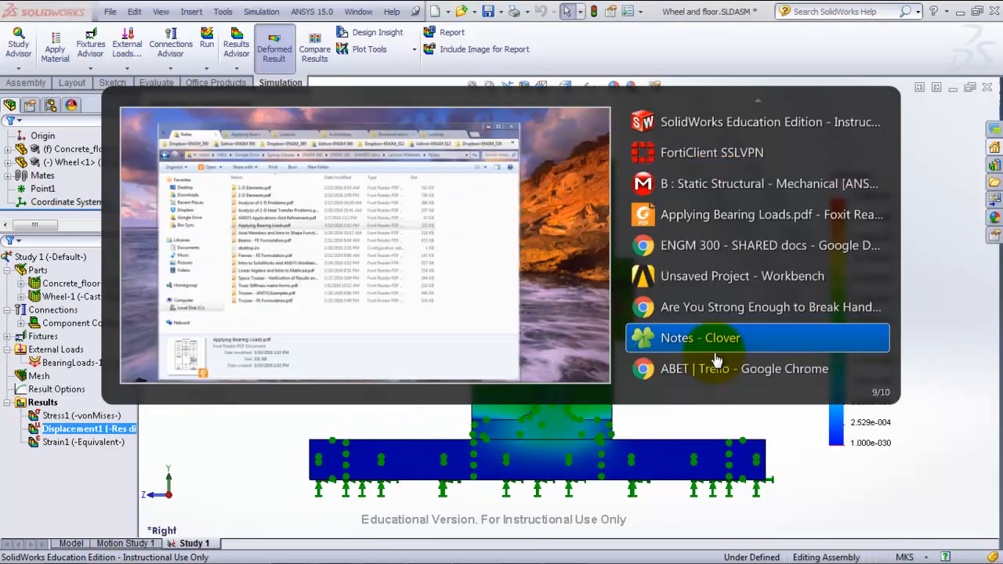
left_click(728, 185)
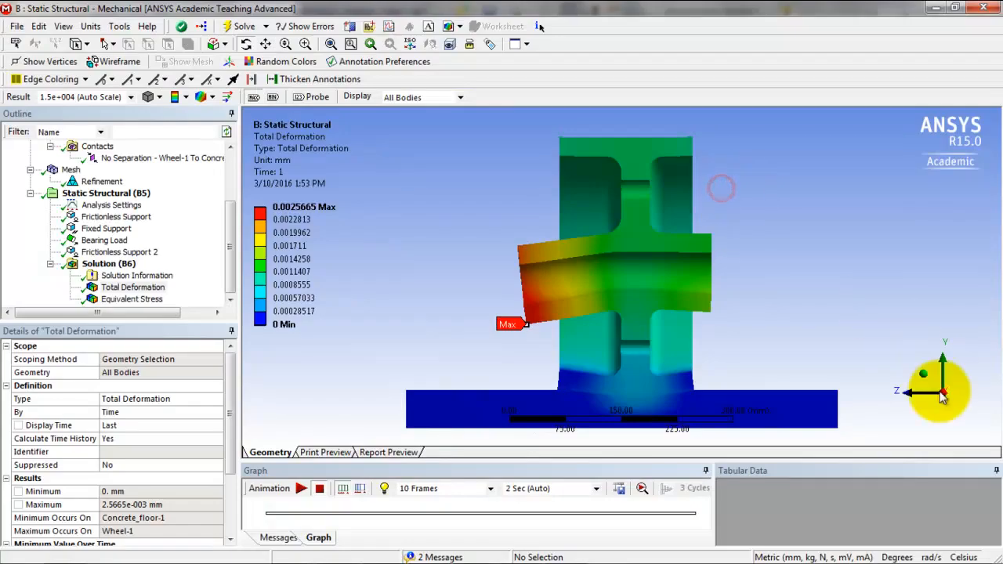
key("alt+Tab")
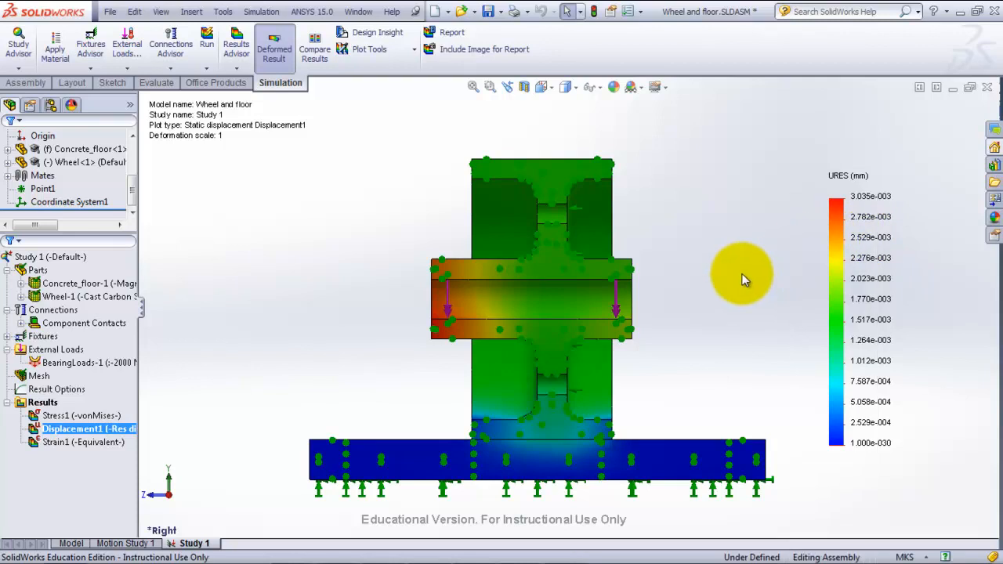
Apply a mesh control to the wheel's lower bolt-hole face and hub fillet face, with element size 0.00847595 m and ratio 1.5.
middle_click_drag(666, 347, 739, 358)
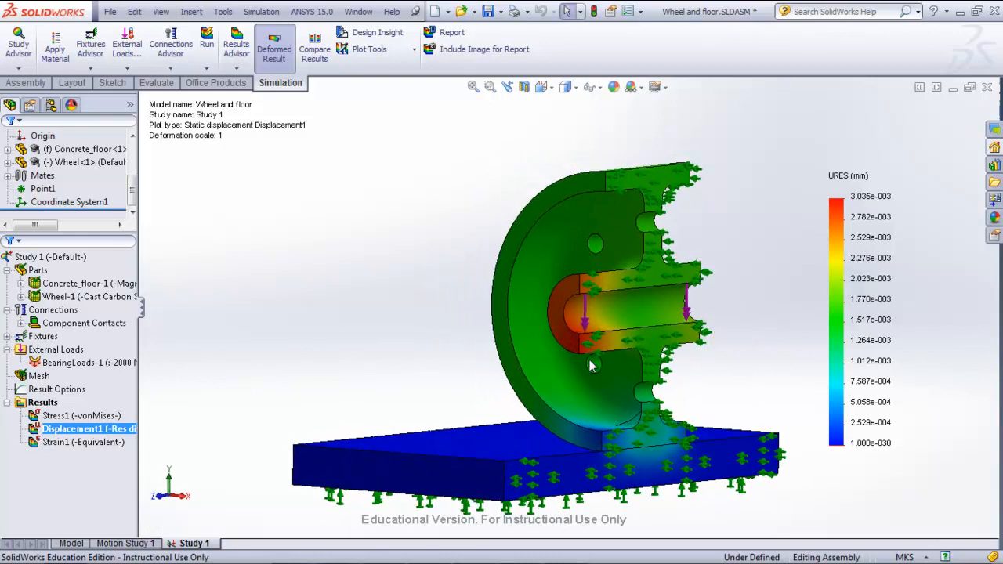
left_click(38, 376)
right_click(41, 377)
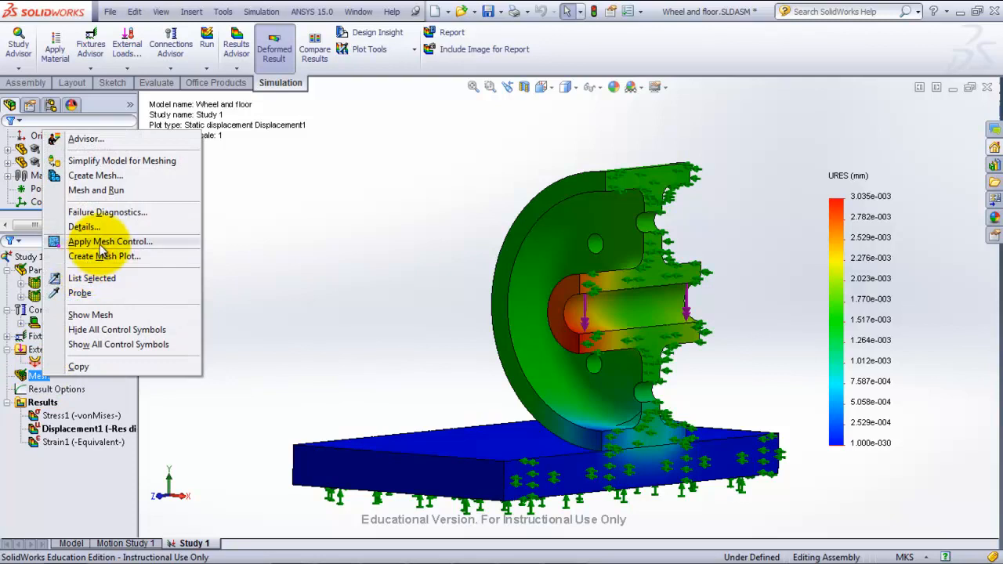
left_click(100, 246)
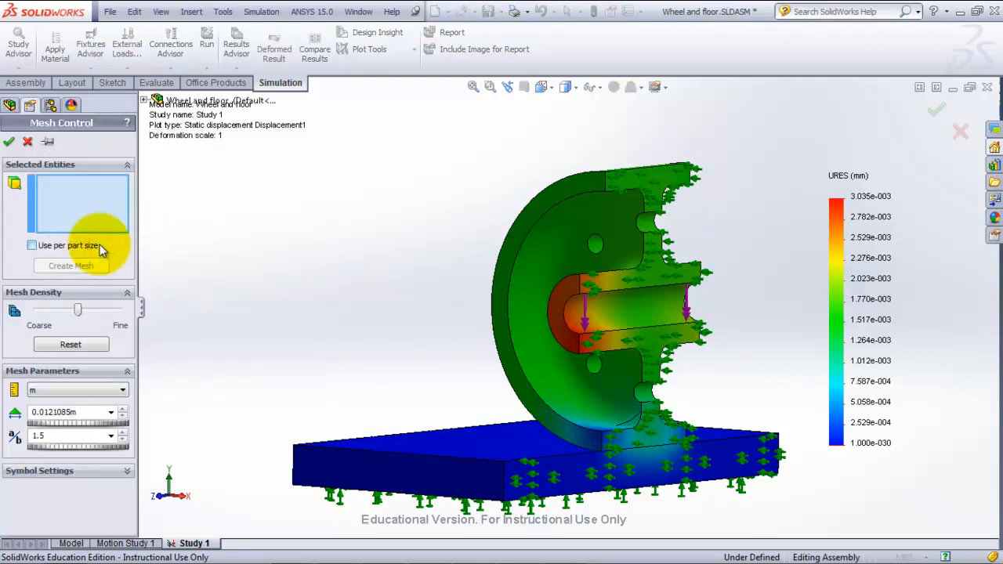
left_click(648, 398)
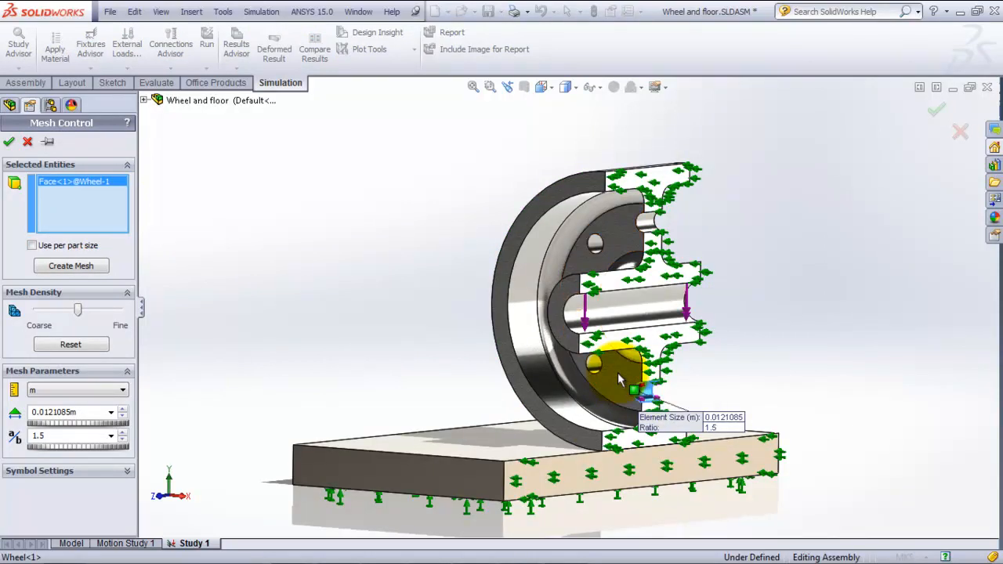
middle_click_drag(620, 378, 650, 372)
left_click(648, 358)
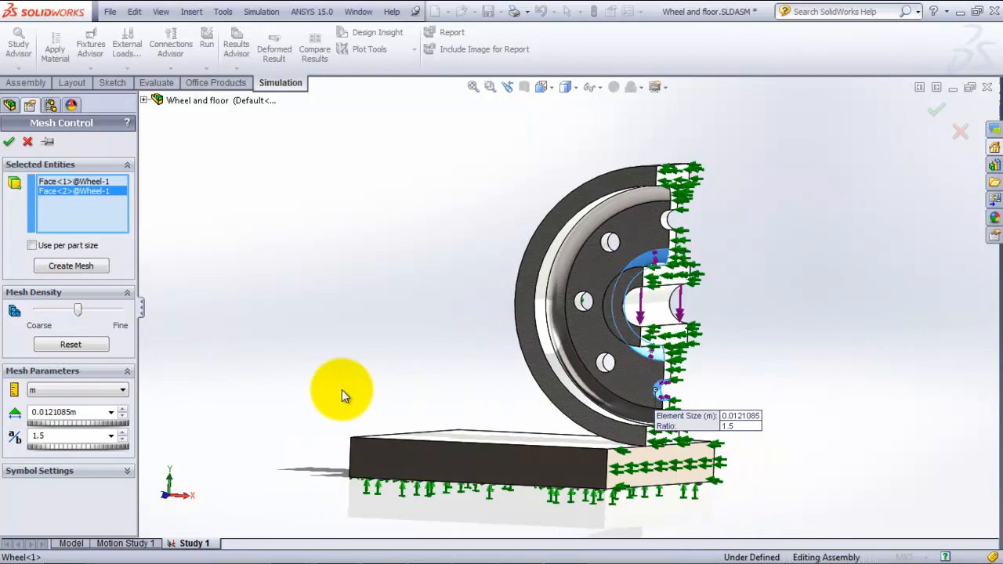
left_click_drag(79, 312, 105, 311)
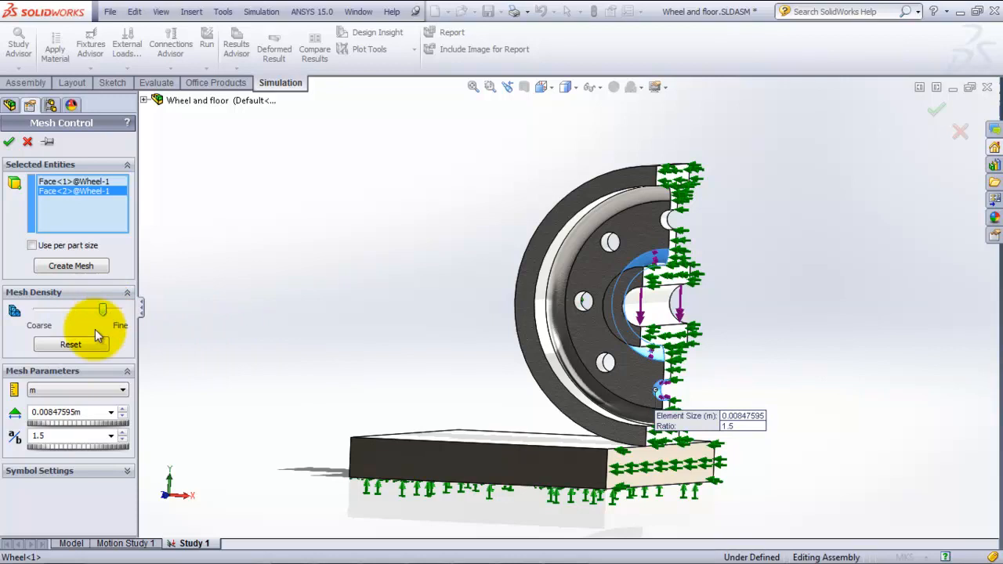
left_click(8, 141)
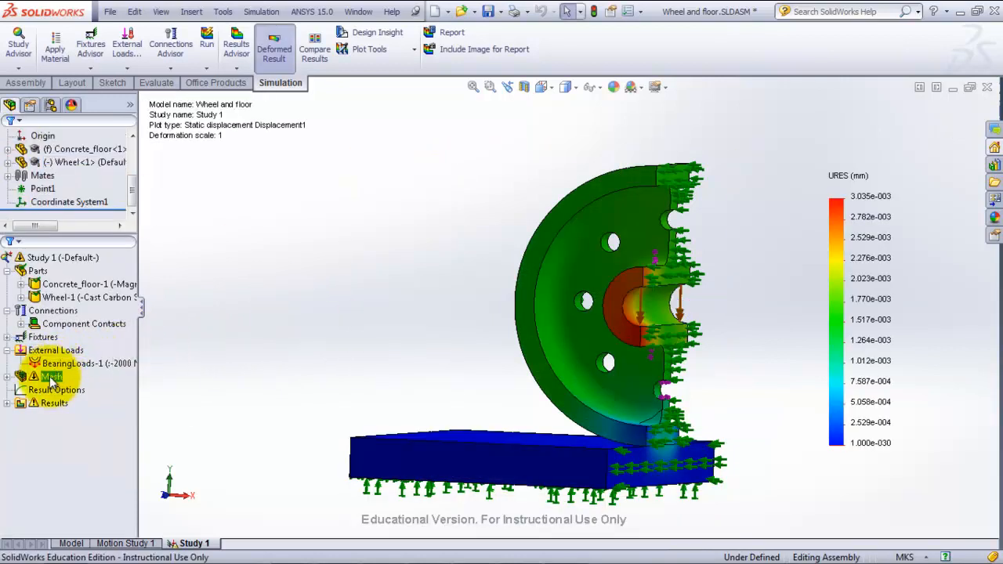
Remesh the wheel and floor assembly at the default overall density with the local mesh control included.
right_click(50, 379)
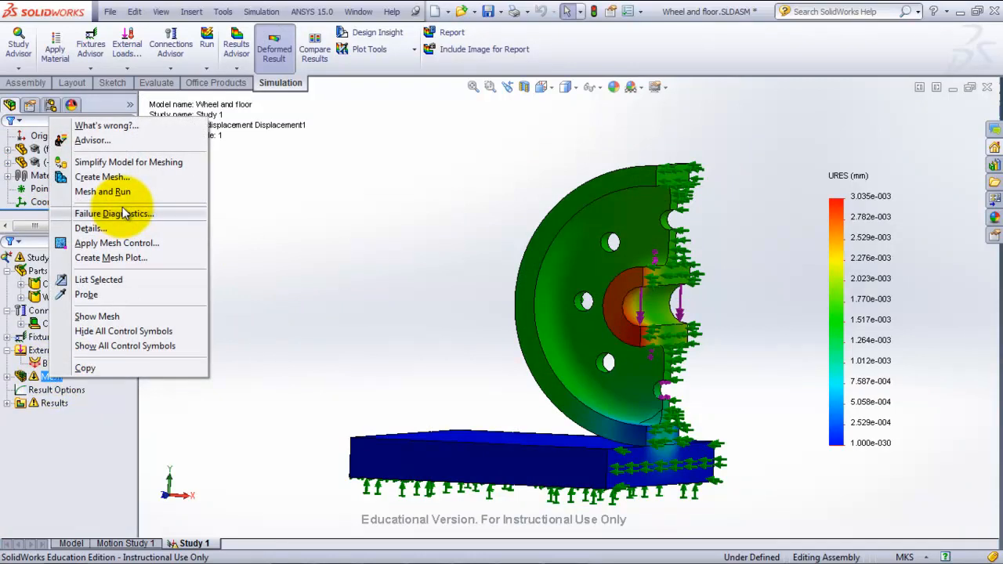
left_click(99, 179)
left_click(529, 321)
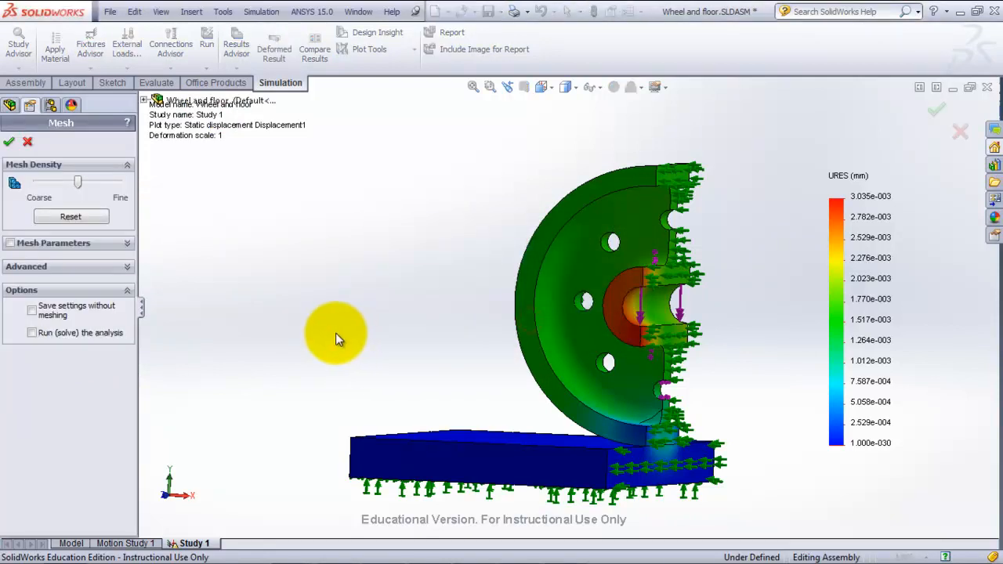
left_click(9, 141)
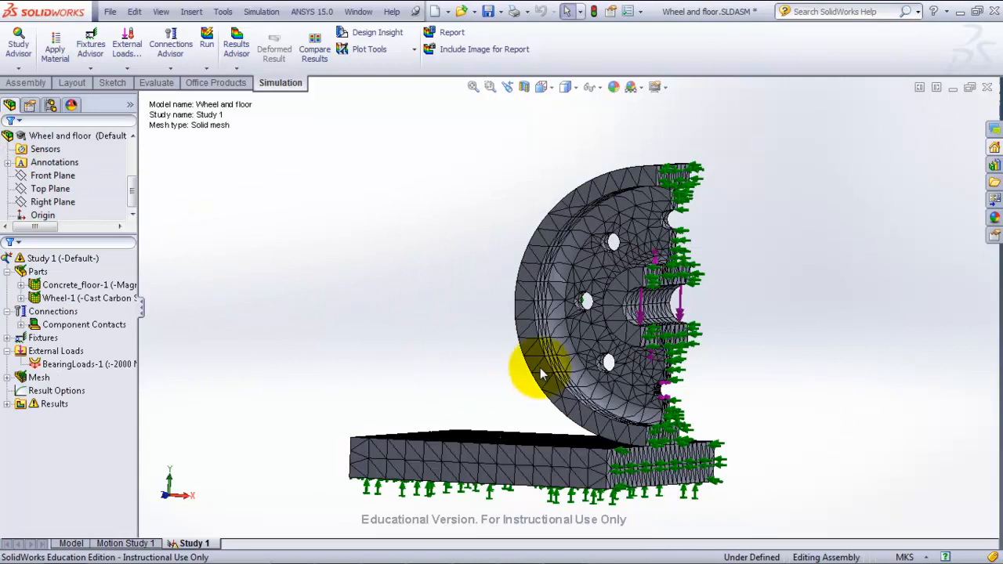
middle_click_drag(733, 367, 730, 332)
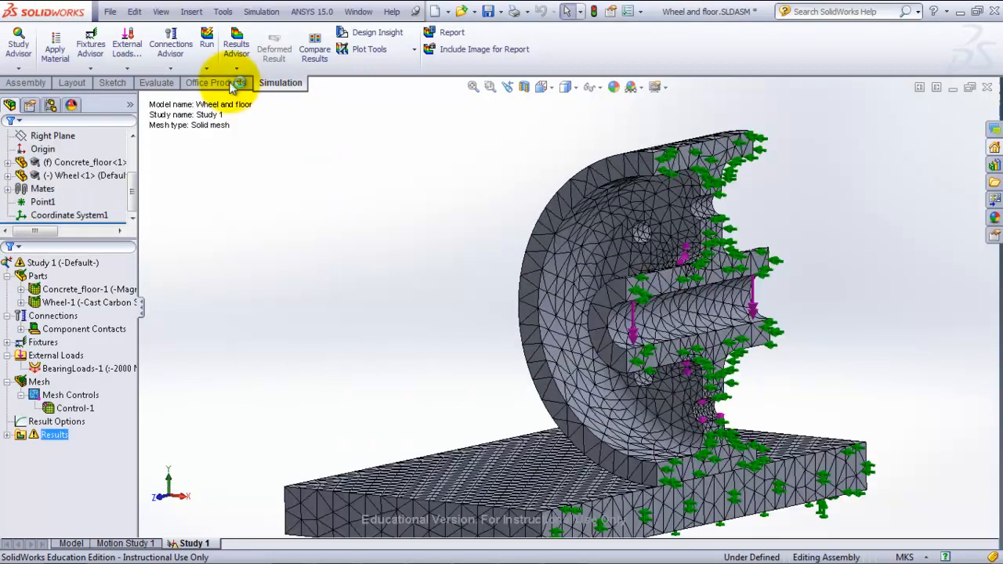
Run the static study on the locally refined mesh.
left_click(206, 43)
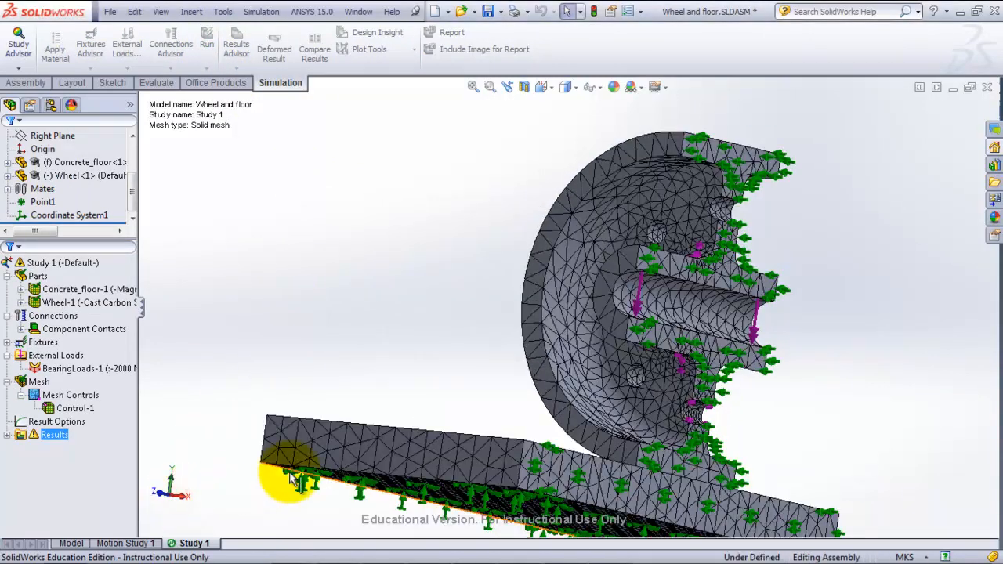
left_click(179, 499)
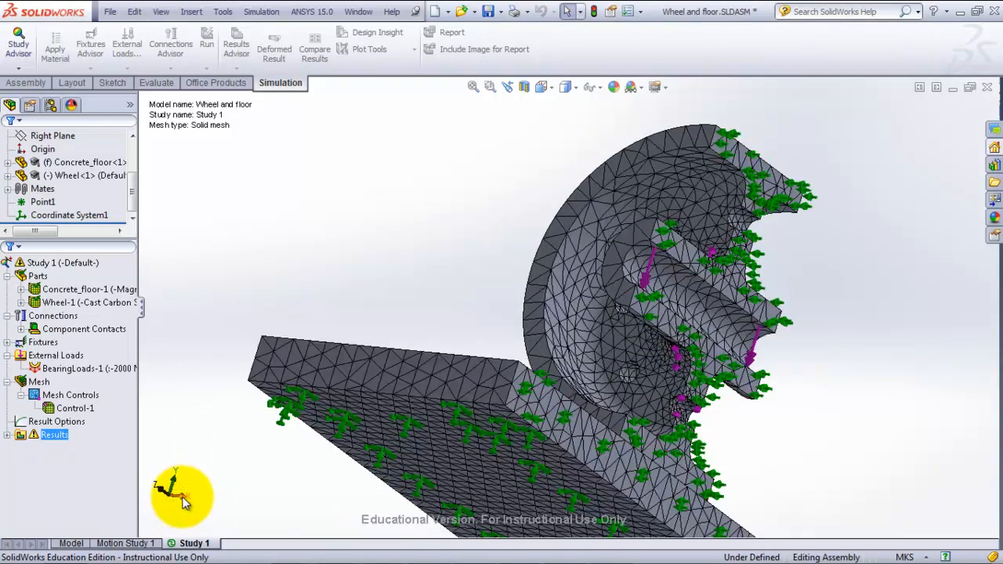
left_click(185, 497)
left_click(162, 493, "alt")
middle_click_drag(205, 466, 144, 543)
key("f")
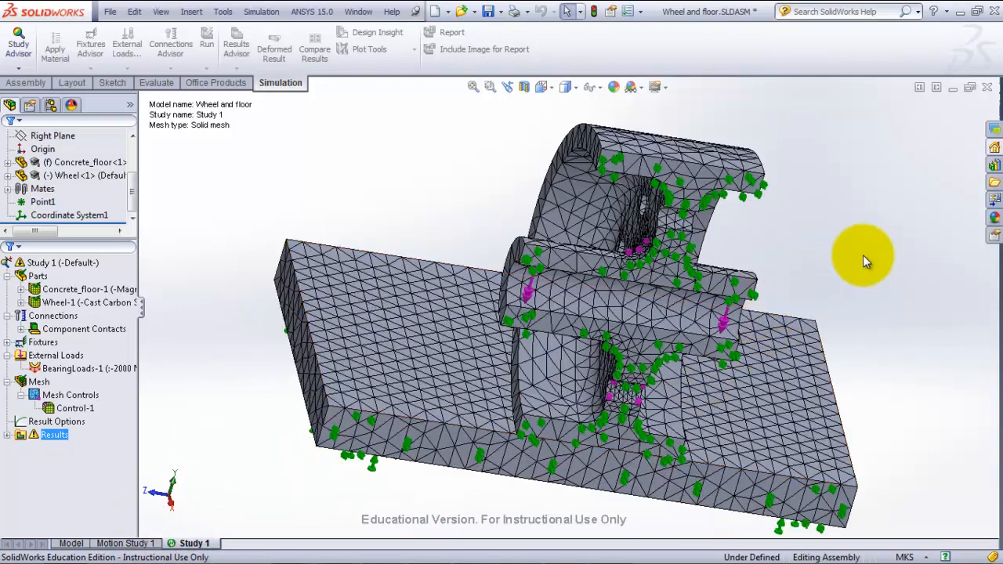
Examine the von Mises stress plot in the Front view and the Right view.
right_click_drag(764, 278, 783, 272)
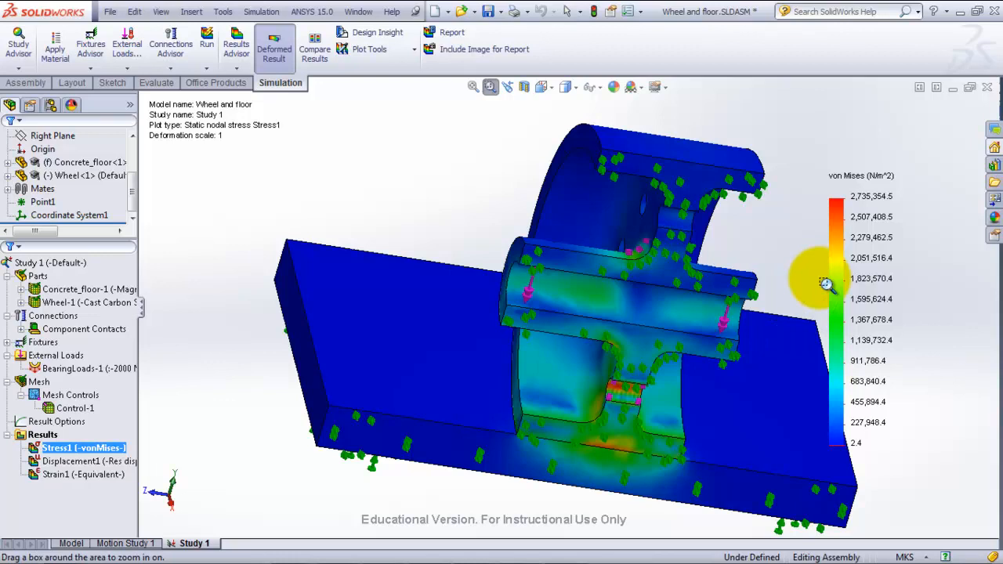
right_click(775, 265)
left_click(776, 240)
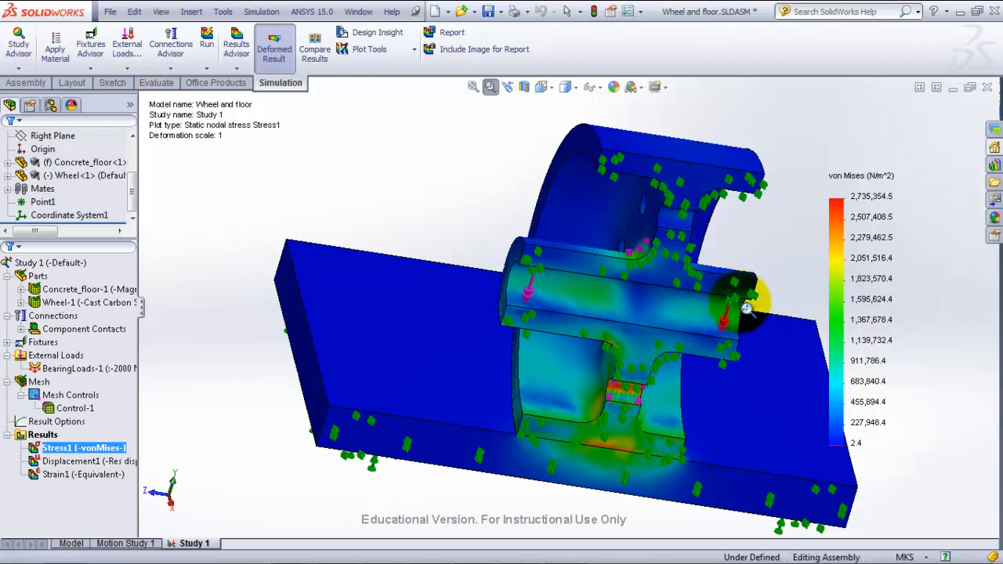
left_click(543, 87)
left_click(564, 152)
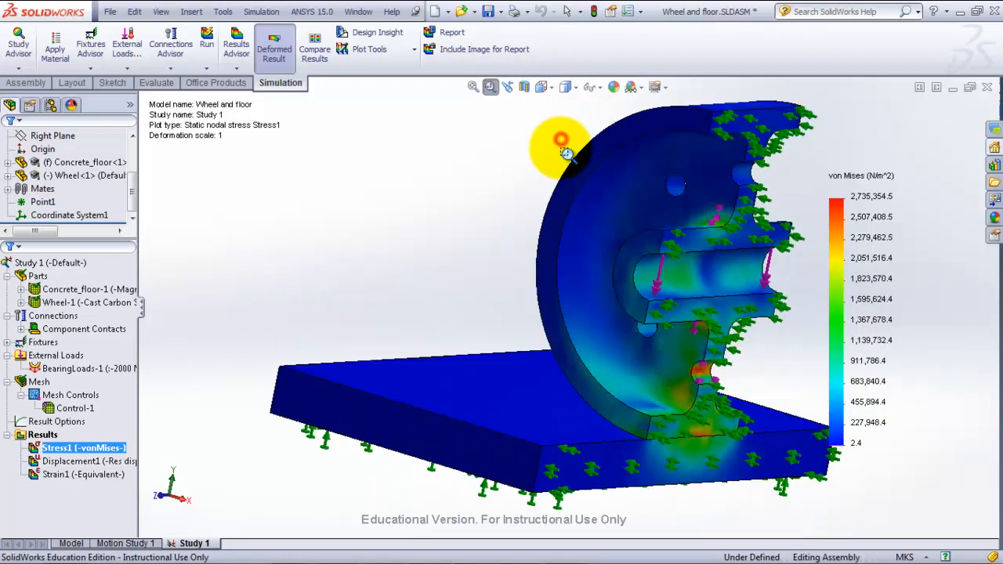
left_click(542, 87)
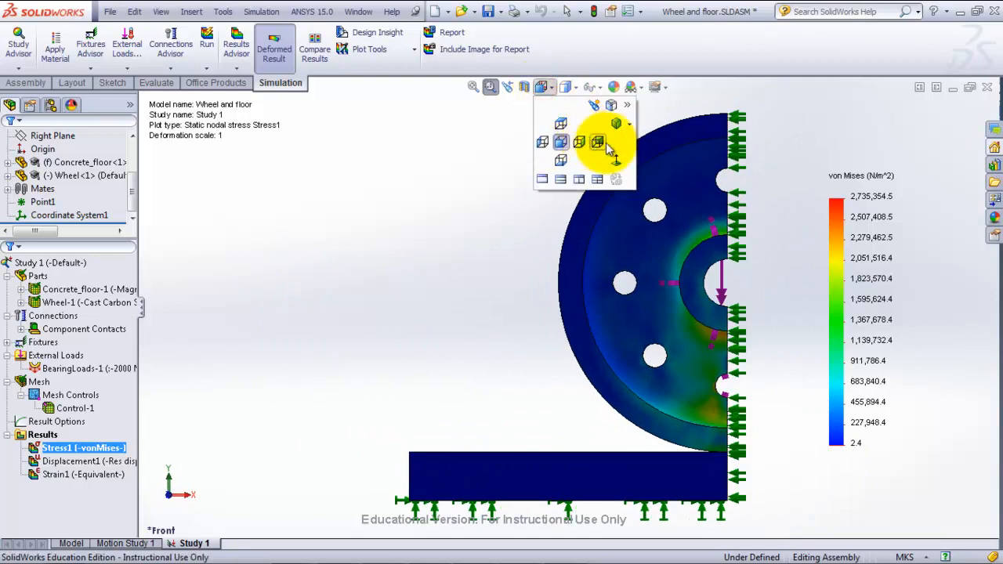
left_click(603, 144)
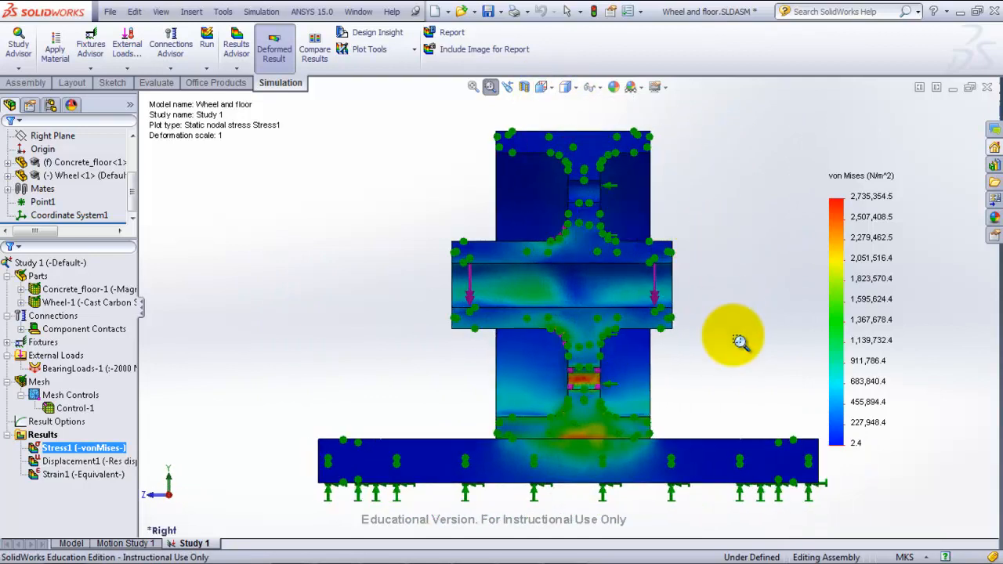
Display the resultant displacement plot of the refined study and examine the wheel from an angled view.
left_click(75, 463)
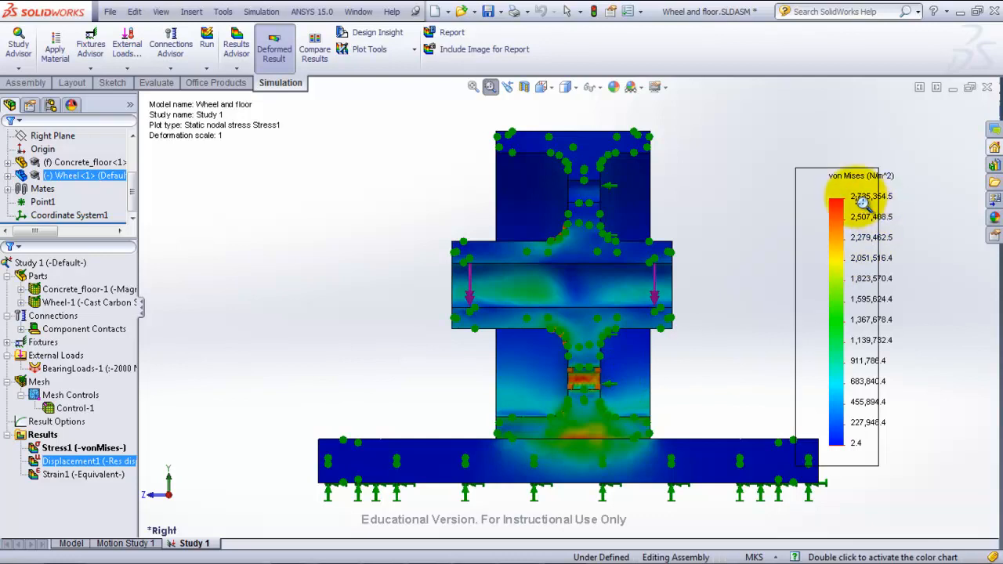
double_click(85, 461)
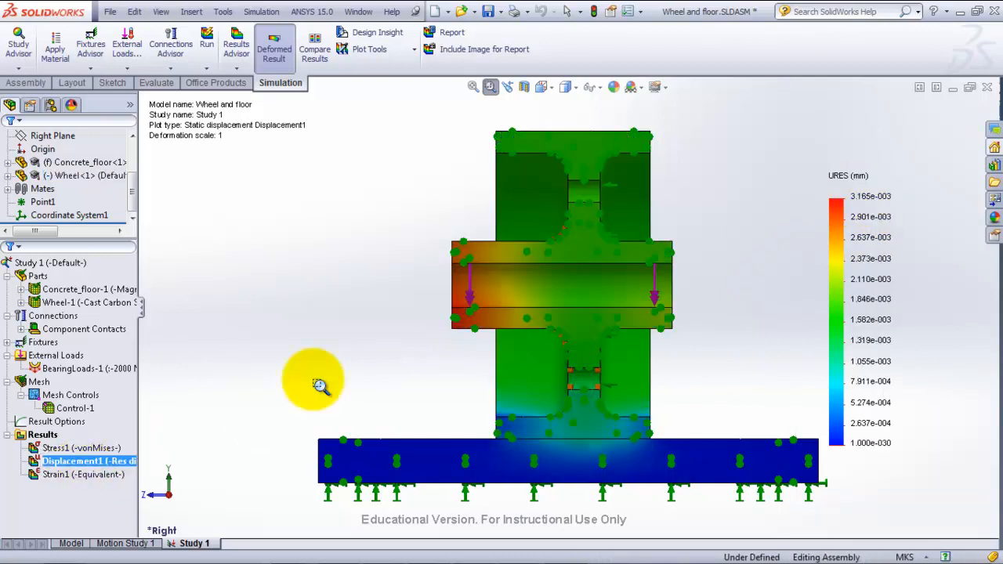
middle_click_drag(657, 353, 759, 345)
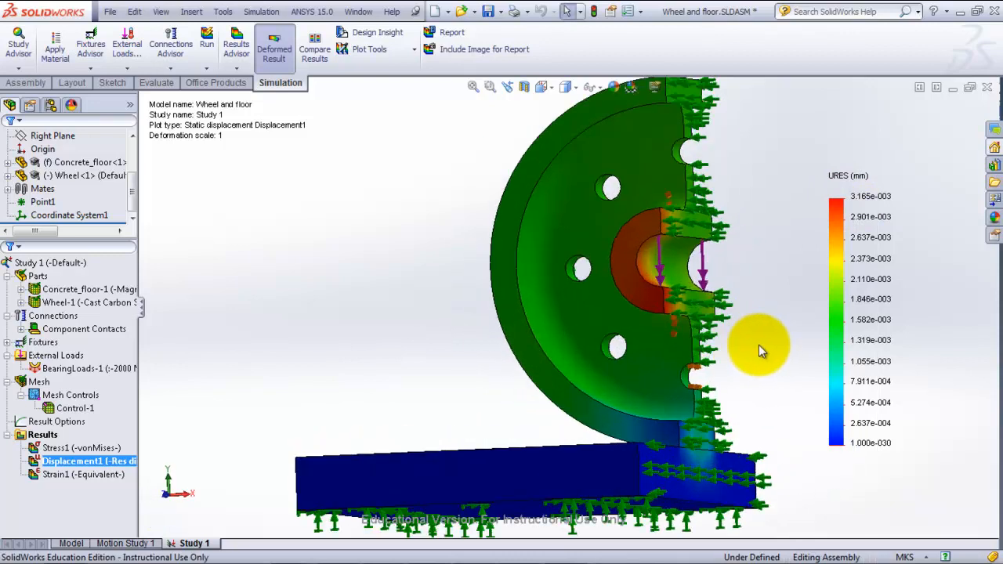
scroll(759, 344, "down", 2)
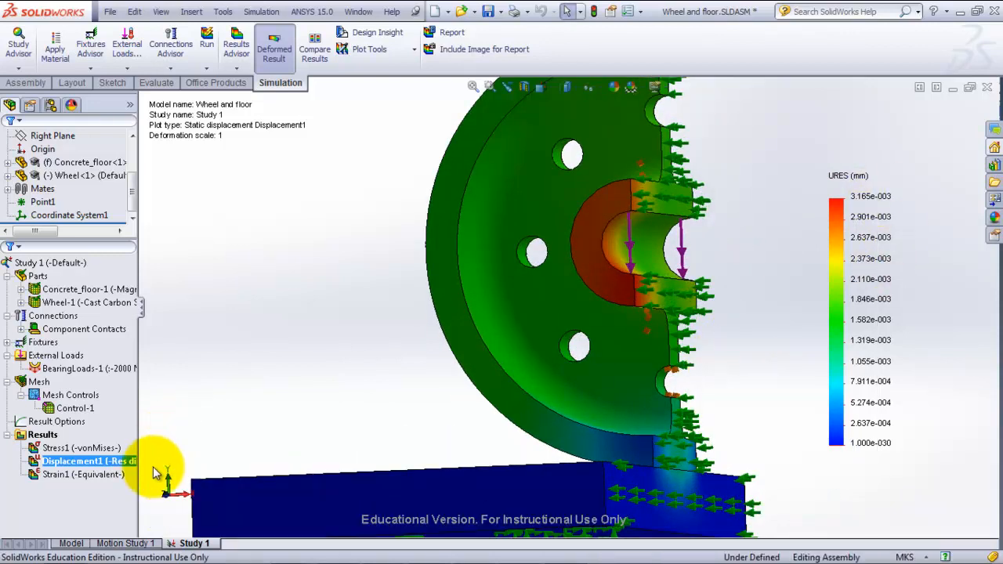
Display the von Mises stress plot, compare it with the Equivalent Stress result in ANSYS Mechanical, and return to SolidWorks.
double_click(74, 449)
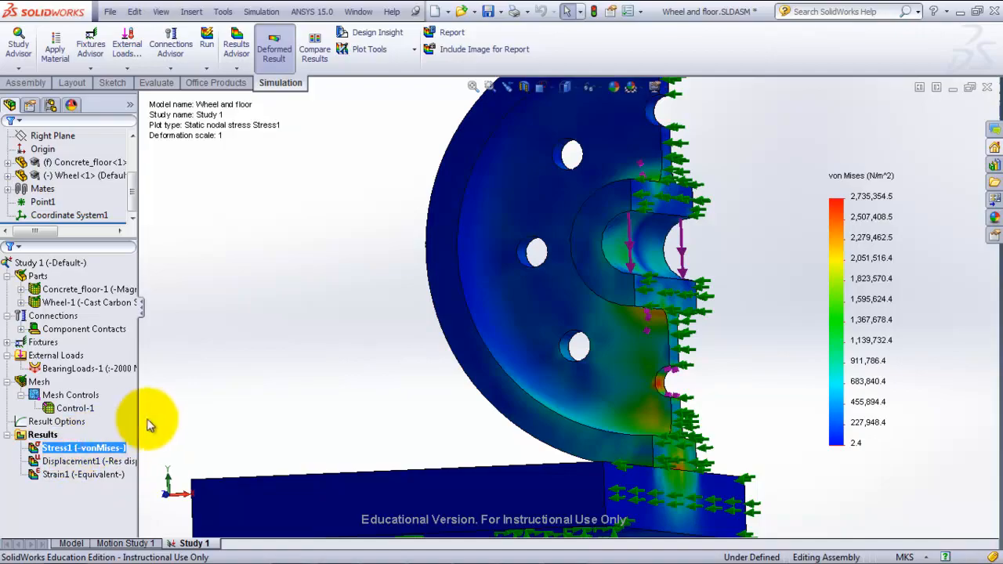
key("alt+Tab")
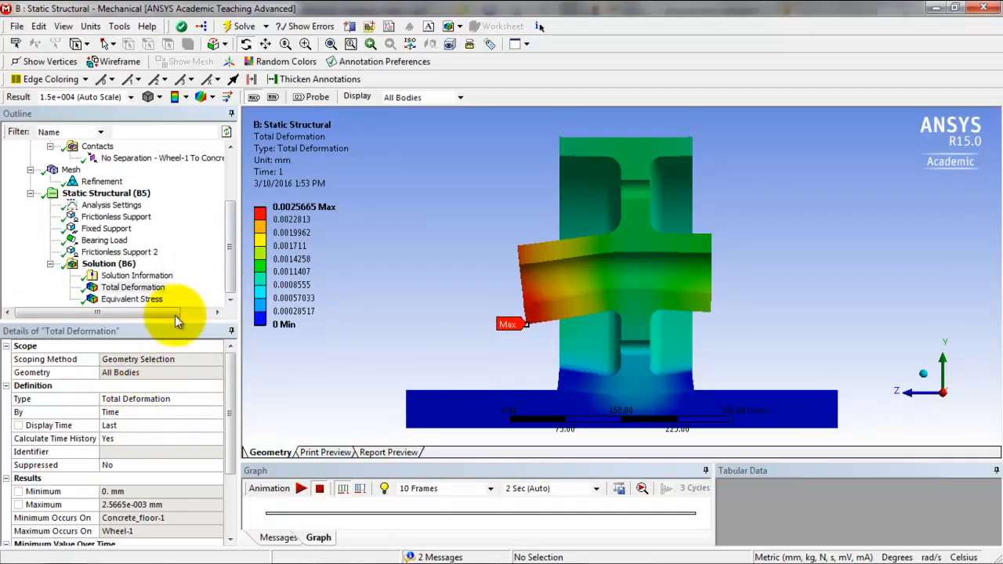
left_click(126, 289)
left_click(130, 298)
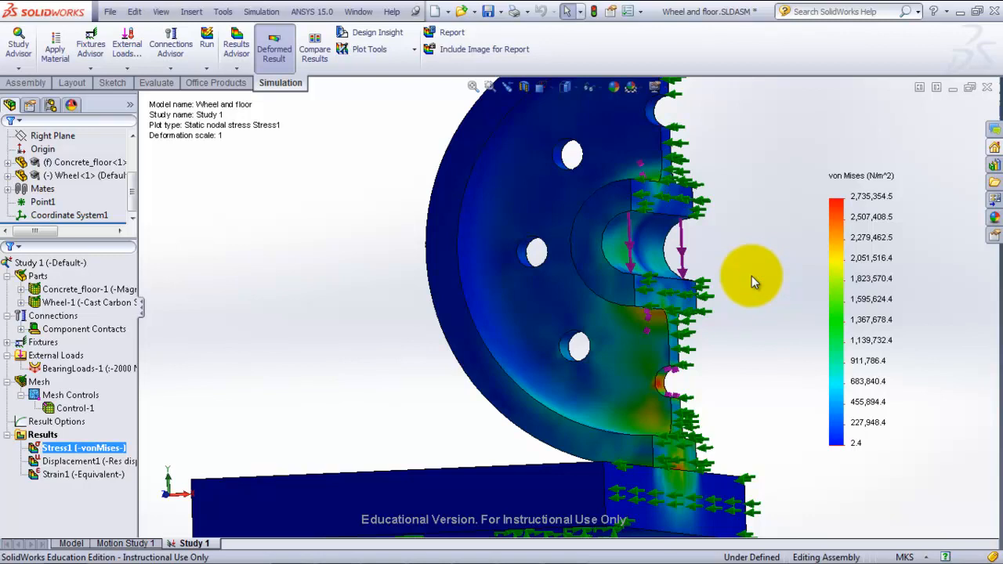
scroll(739, 332, "down", 2)
scroll(739, 332, "up", 3)
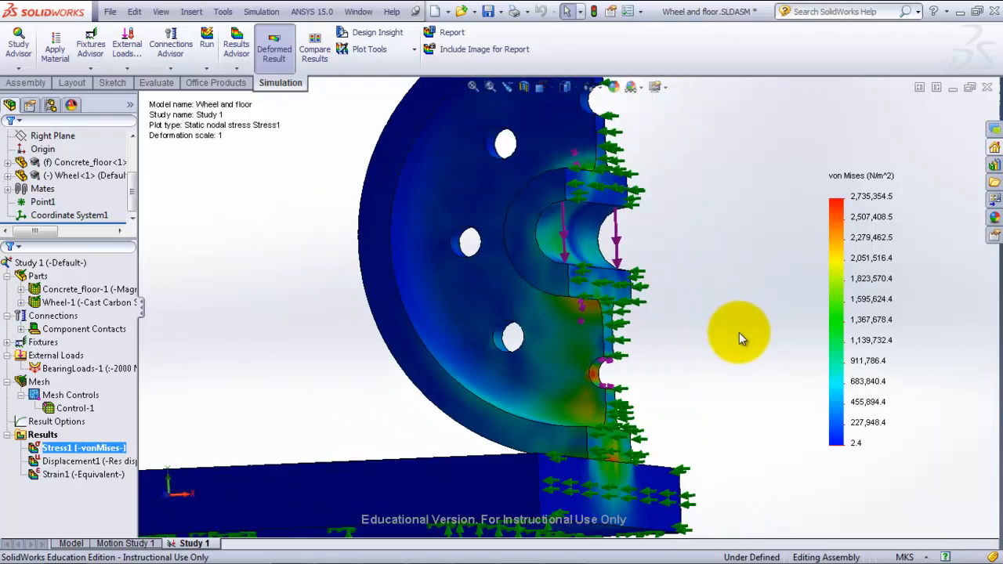